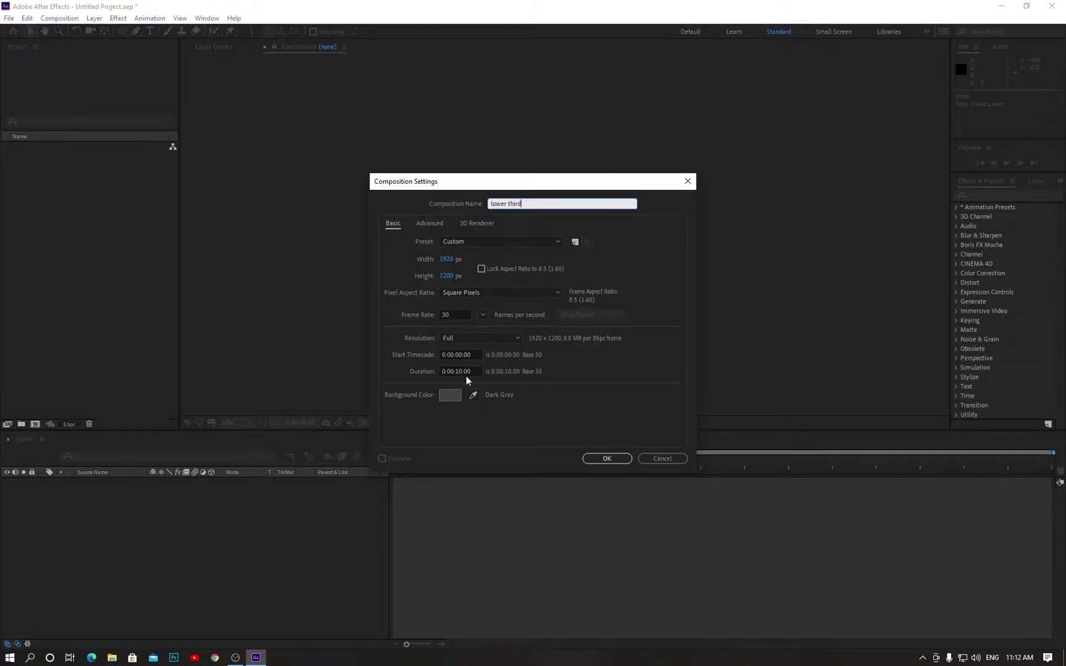
Step: Accept the new composition settings and draw a circle with the Ellipse tool, left of centre
click(606, 459)
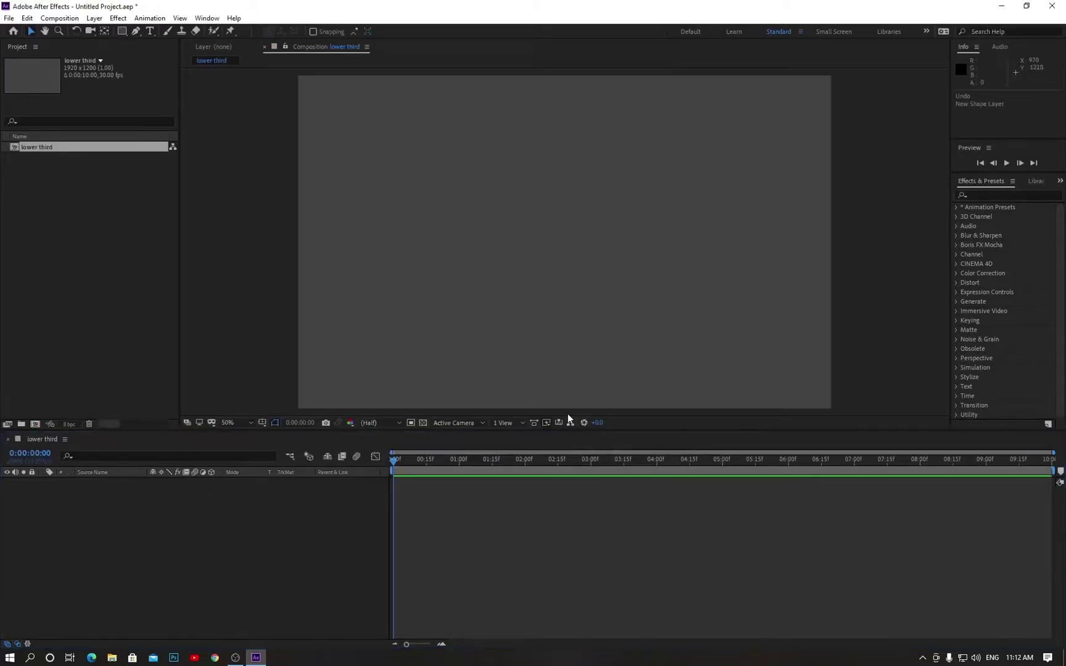
click(122, 31)
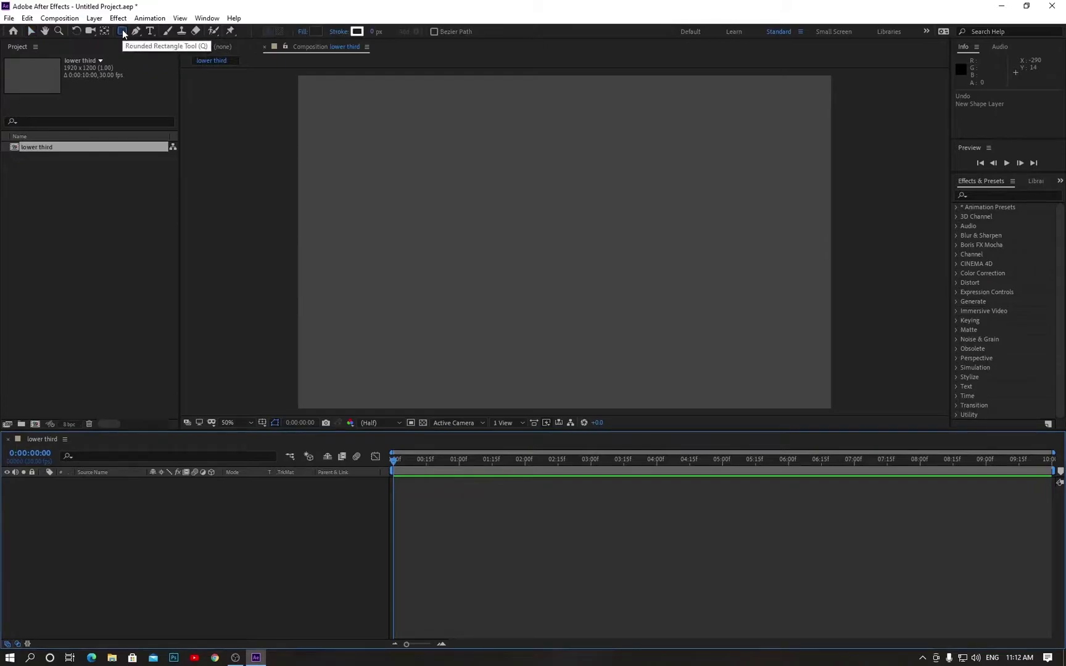
key(q)
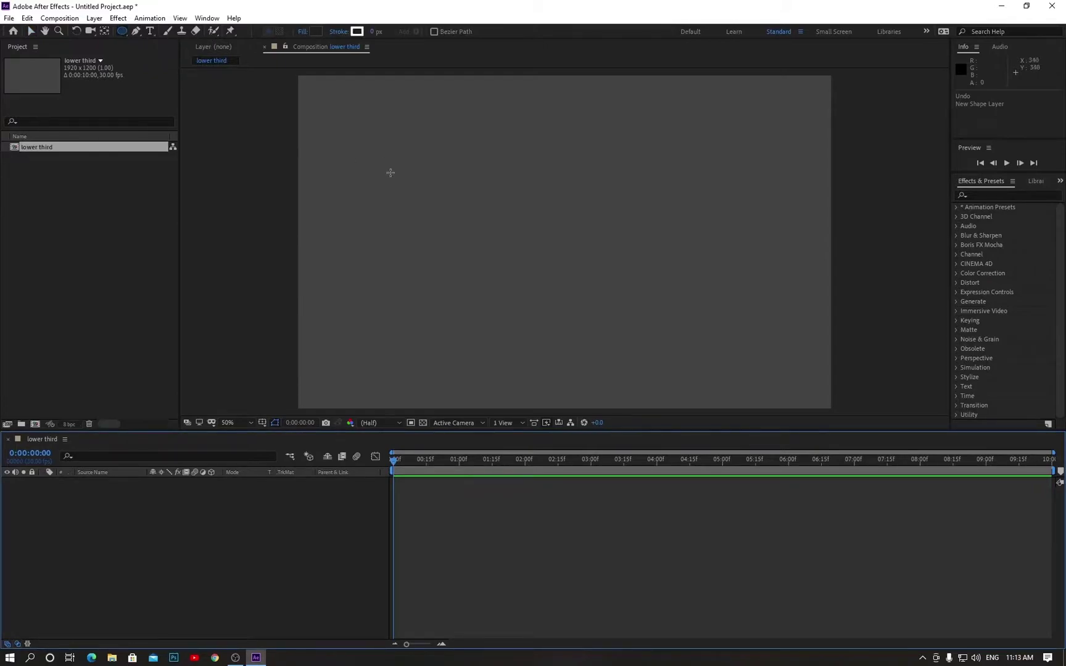
drag(374, 199, 483, 293)
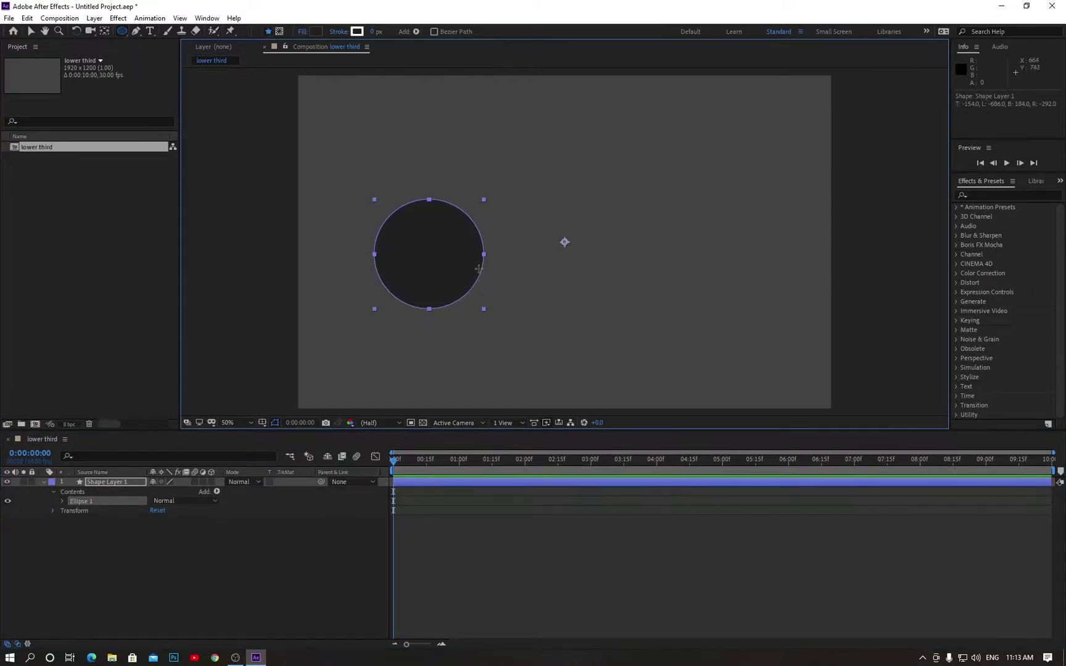
Step: Give the circle a 12 px stroke and no fill, then add Trim Paths
click(373, 33)
text(12)
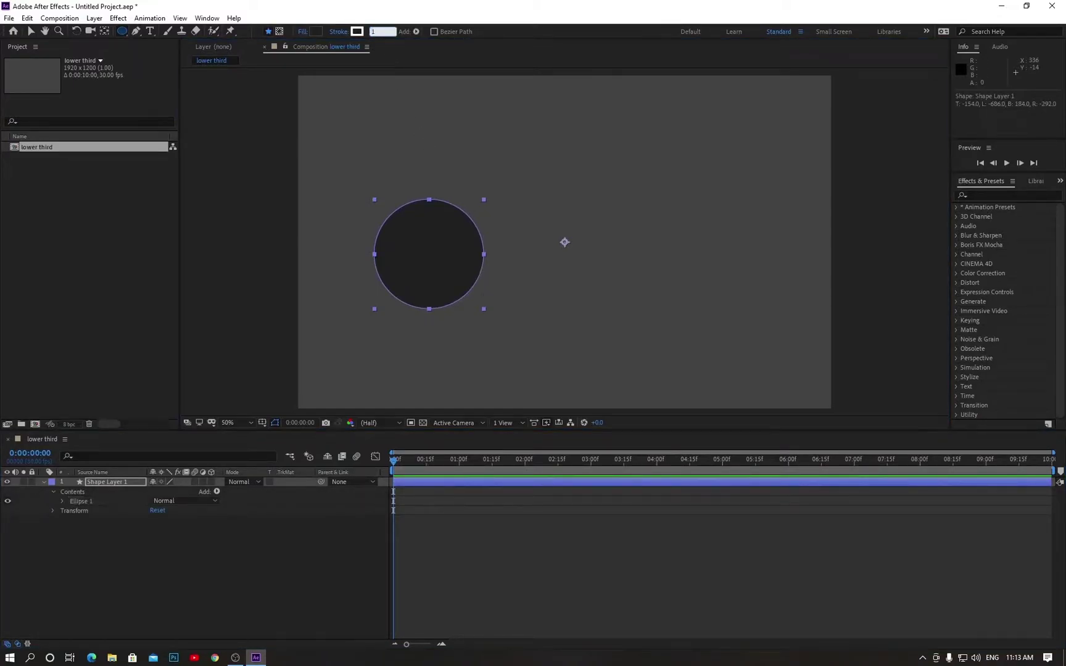
key(Return)
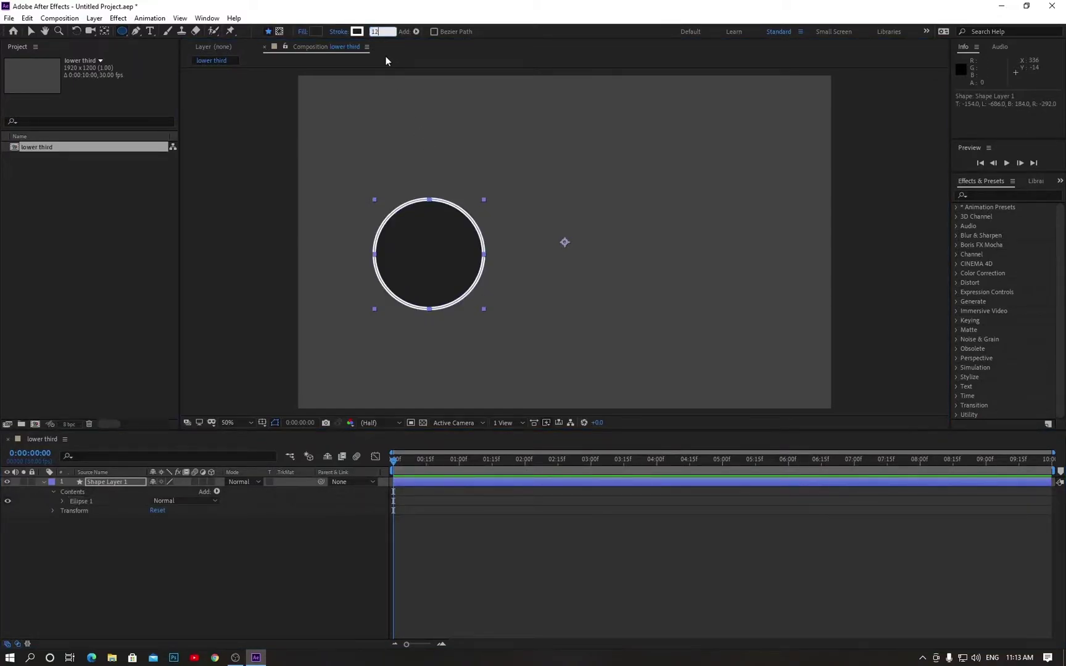
click(302, 32)
click(478, 300)
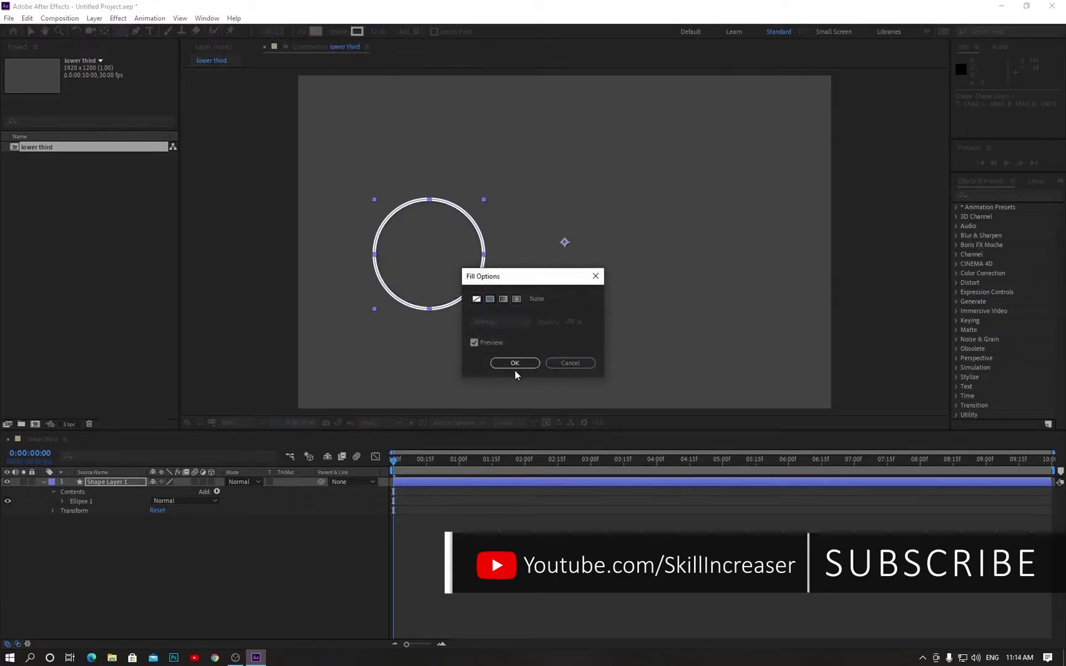
click(515, 365)
click(216, 492)
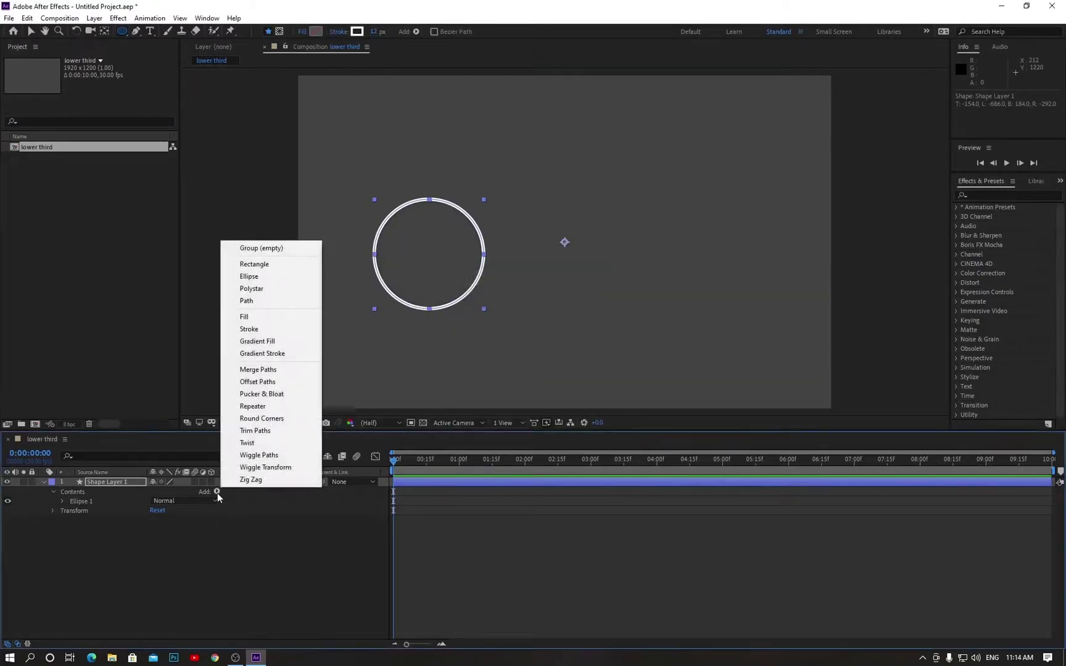
click(251, 435)
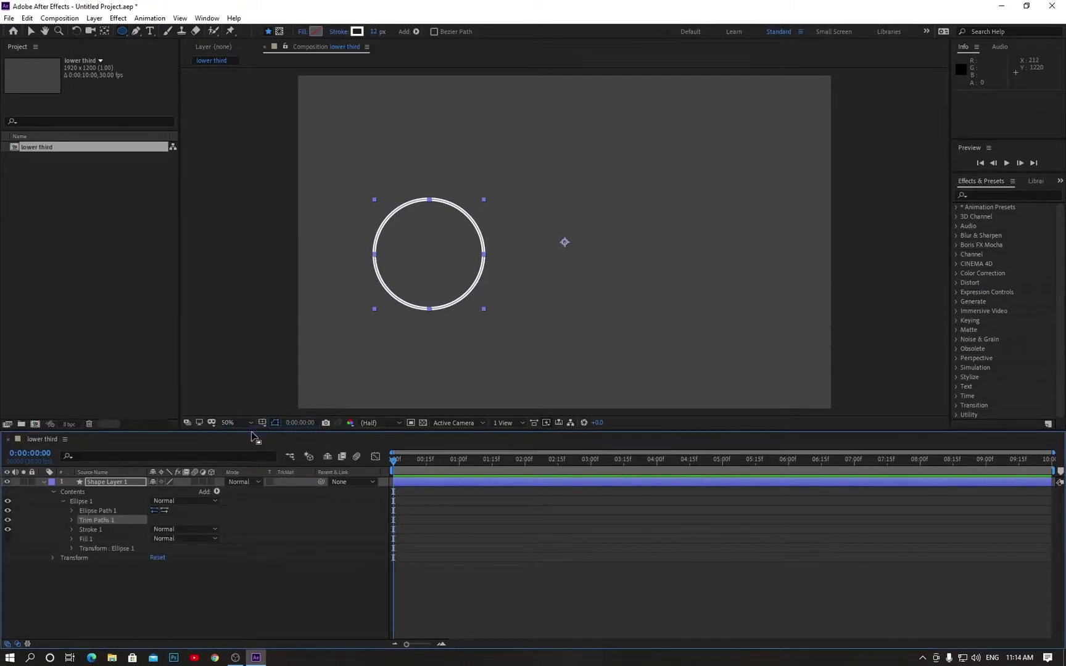
Step: Keyframe Trim Paths End from 0% at frame 0 to 100% at 0:00:00:26, then preview
click(72, 520)
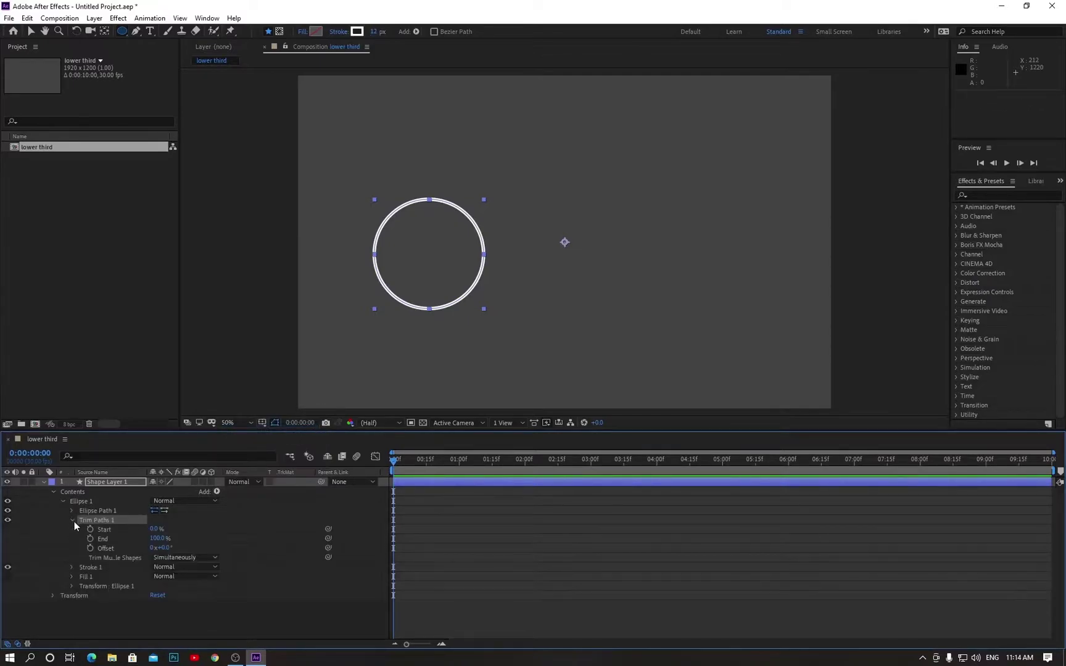
click(158, 538)
text(0)
key(Return)
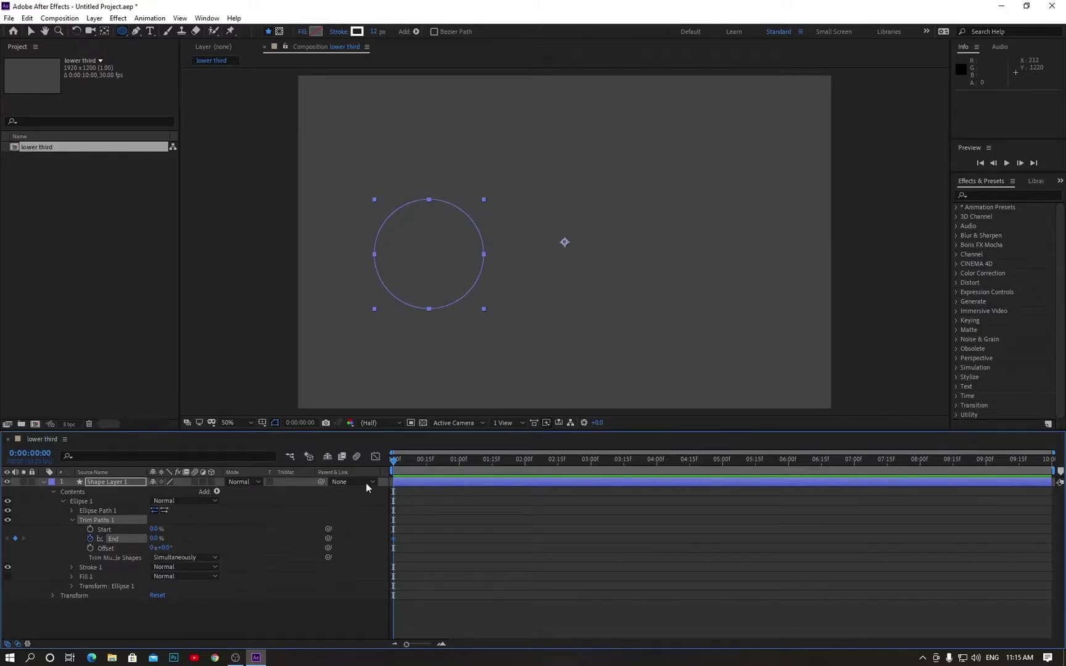
drag(394, 461, 449, 465)
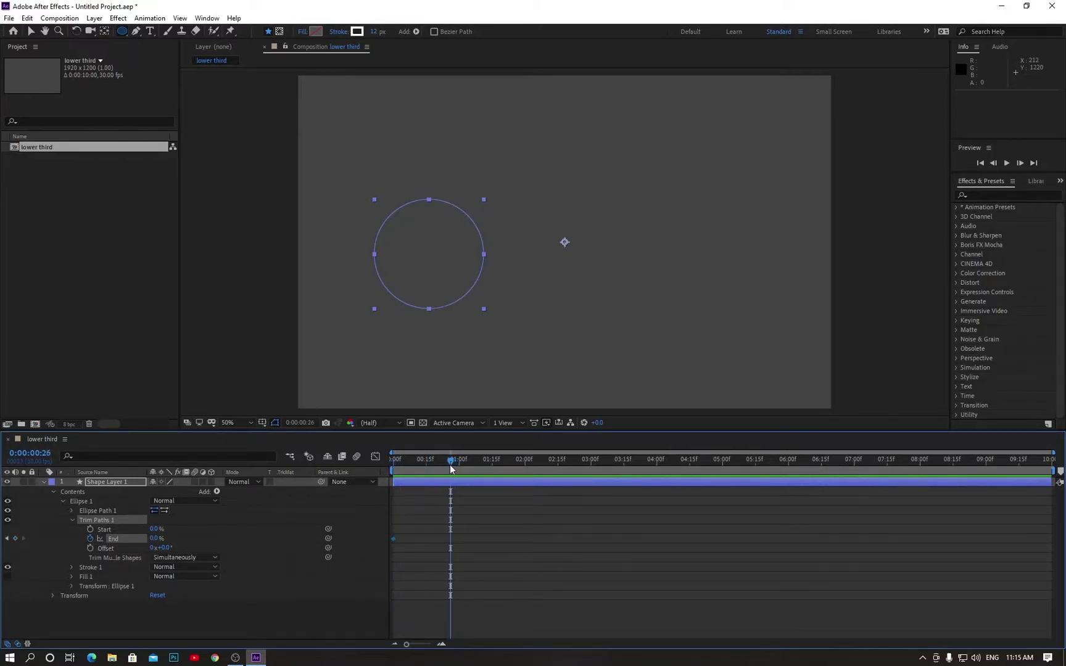
click(154, 538)
text(100)
key(Return)
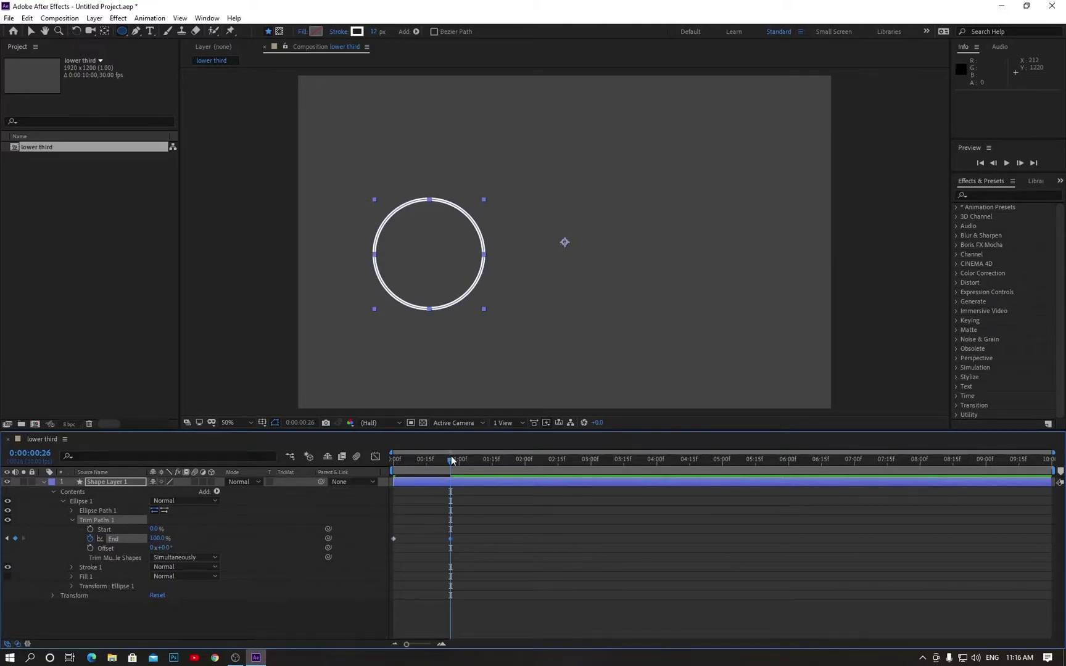
key(Home)
key(space)
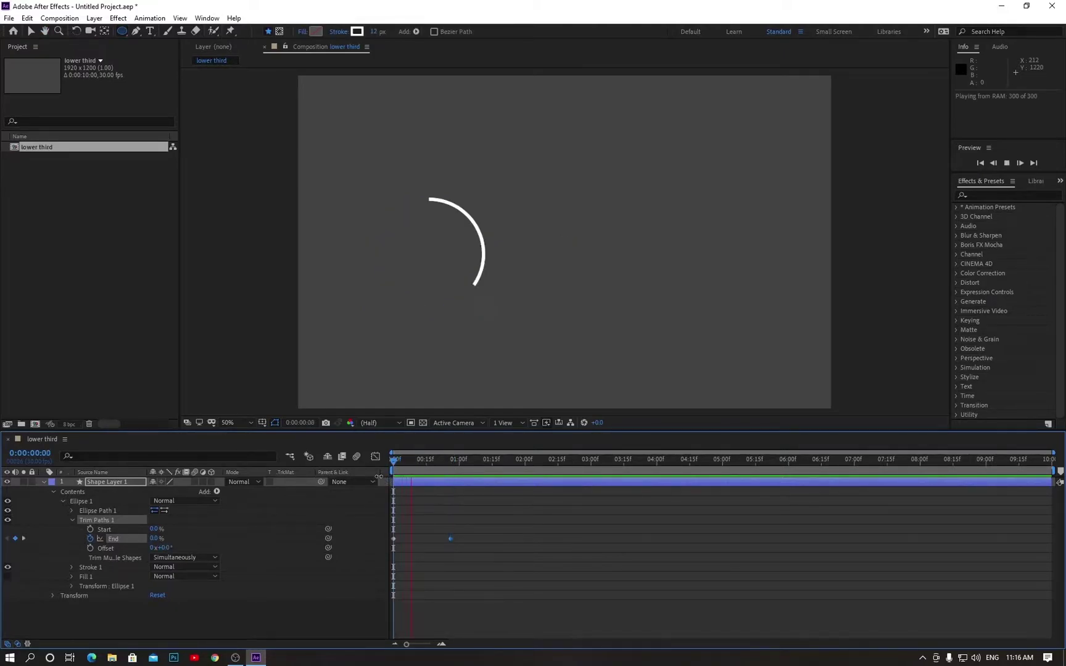
key(space)
Step: Easy Ease both End keyframes and reshape the speed graph for a fast start, then preview
drag(478, 526, 390, 551)
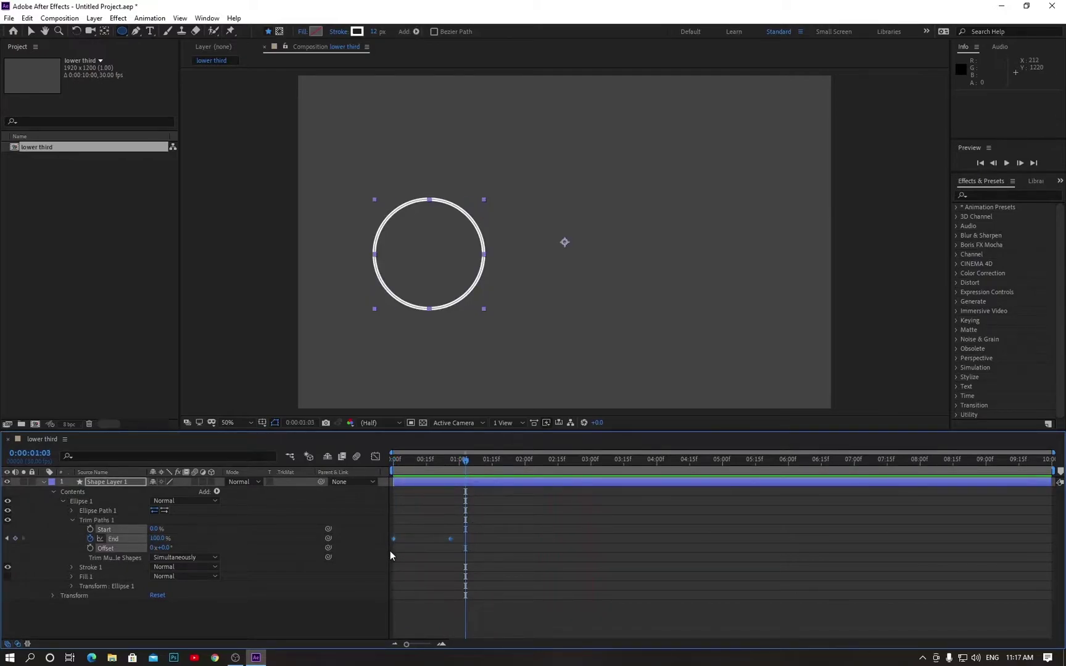
key(F9)
right_click(449, 539)
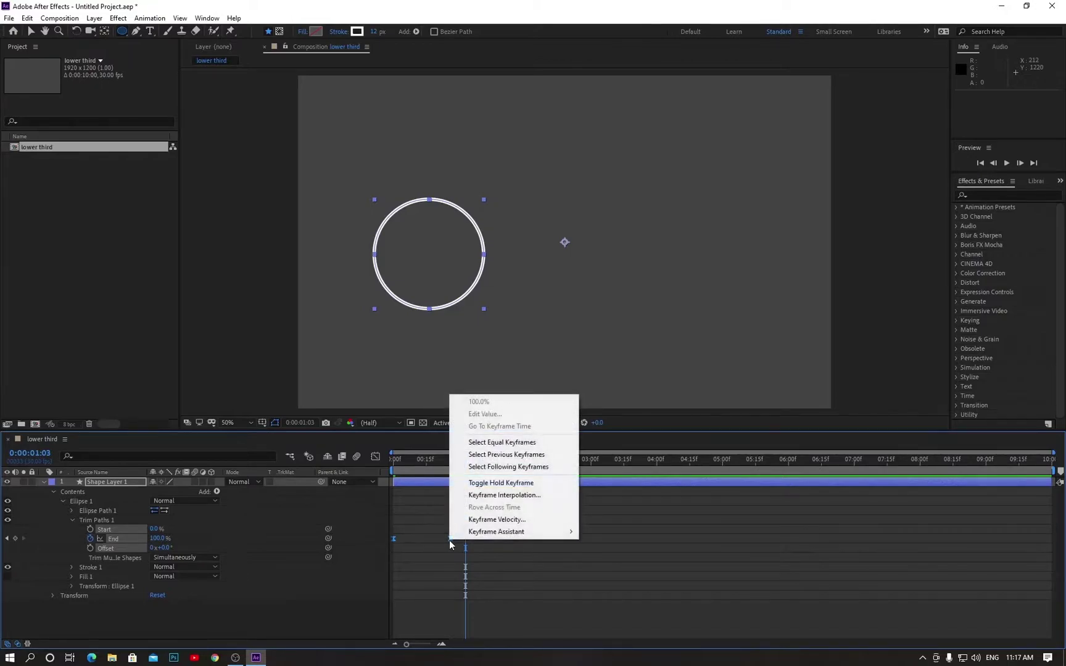
mouse_move(564, 533)
click(610, 568)
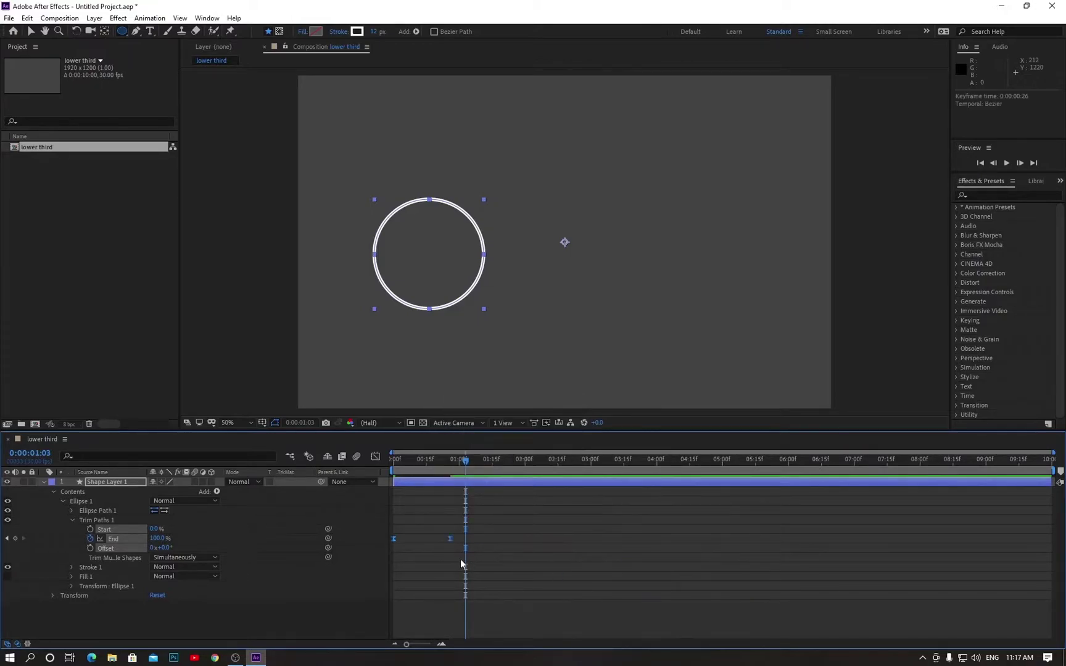
click(375, 457)
drag(471, 595, 373, 618)
drag(440, 611, 424, 610)
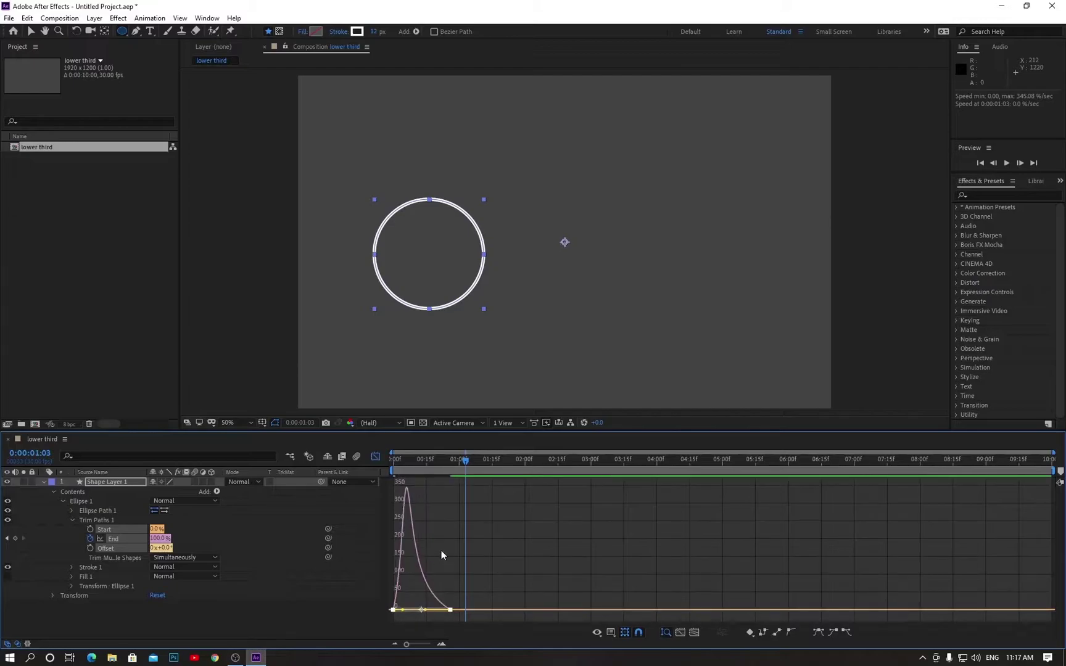
click(376, 457)
drag(465, 460, 379, 467)
key(space)
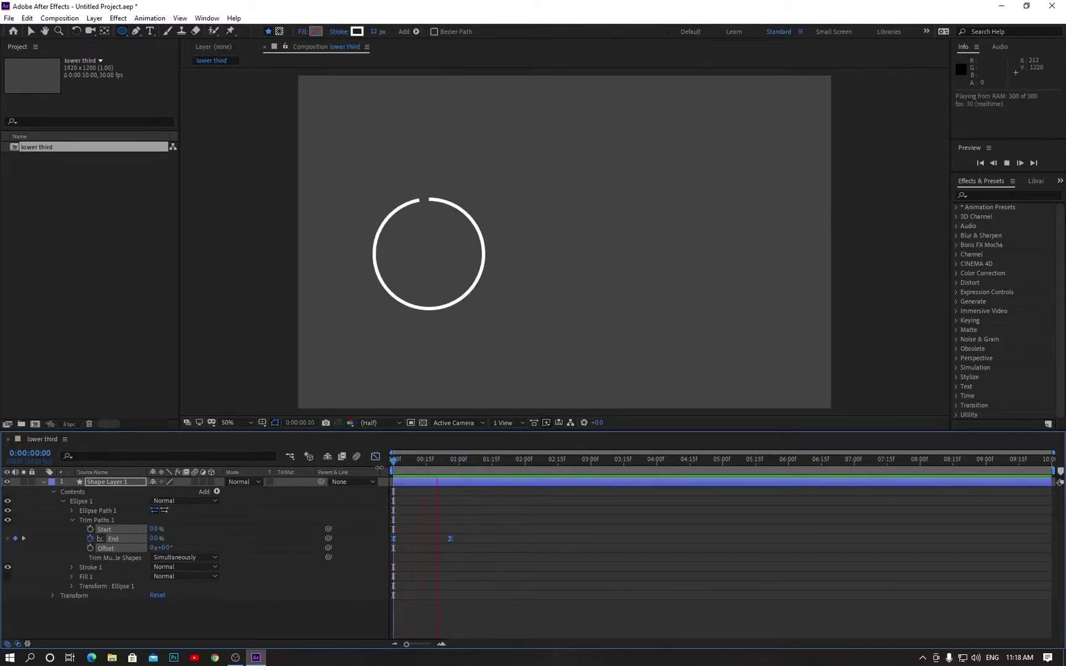
key(space)
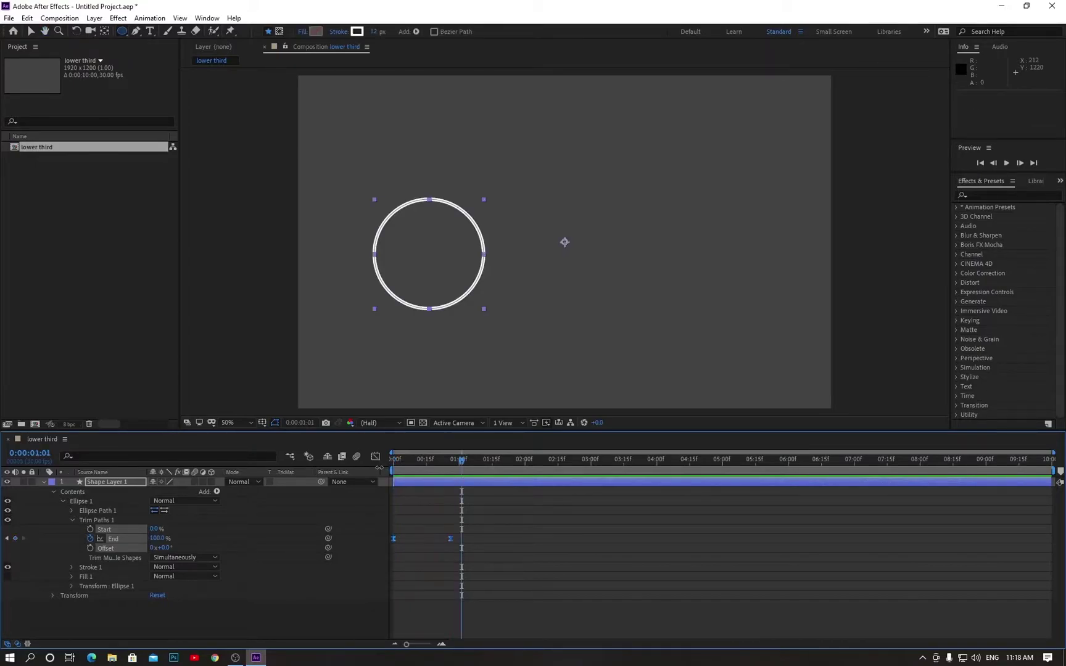
Step: Duplicate the ring, stroke the copy orange F9AD40, and offset it five frames later
click(44, 482)
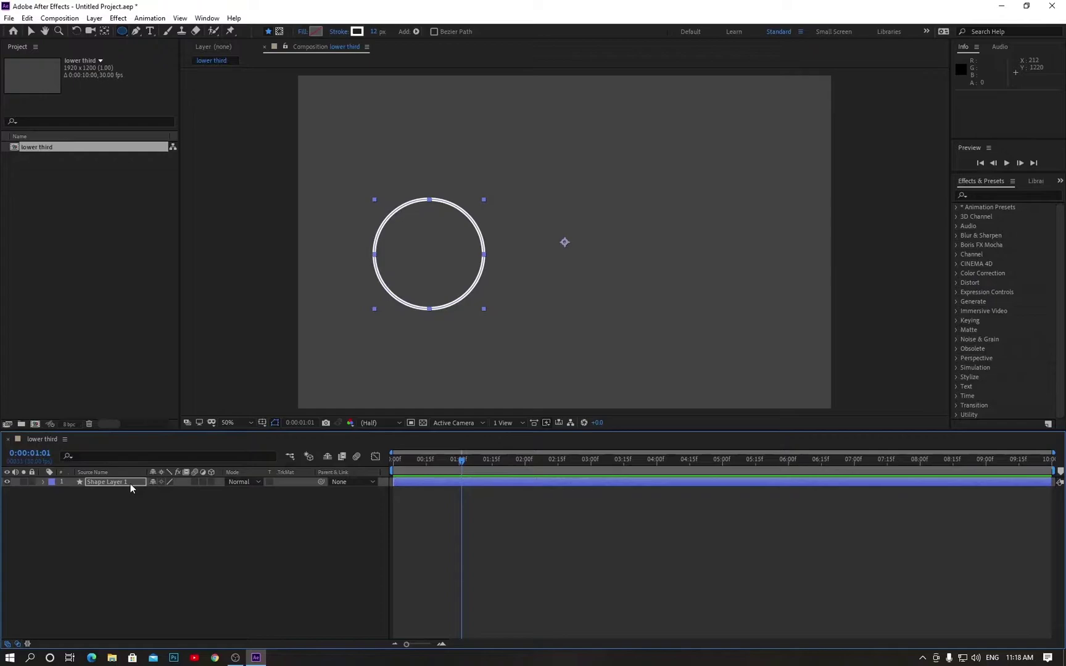
key(ctrl+d)
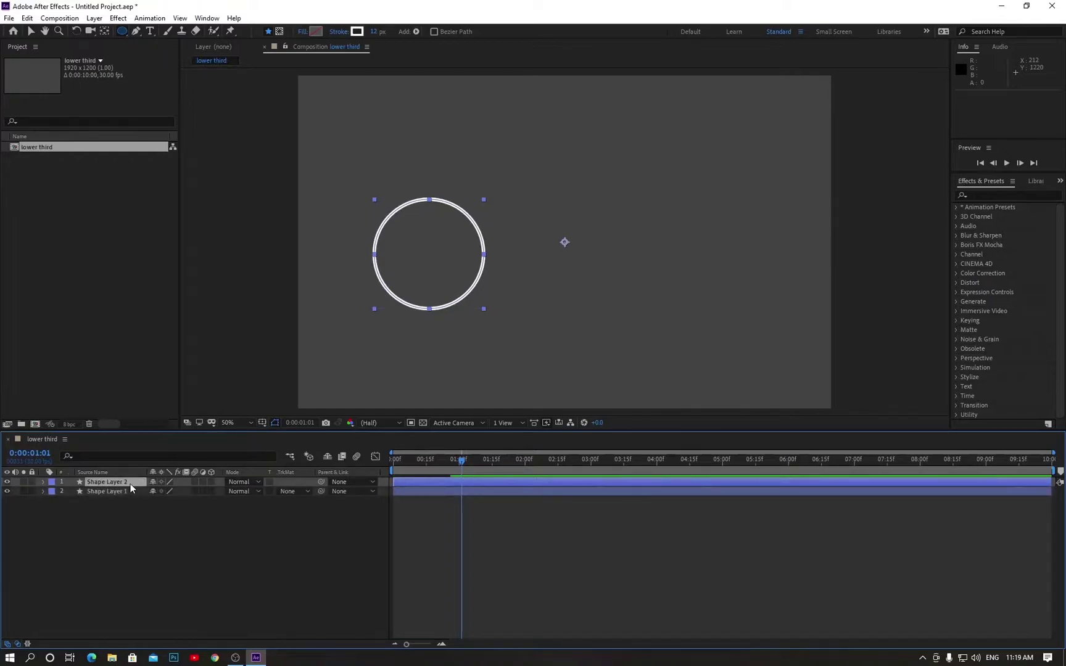
click(357, 31)
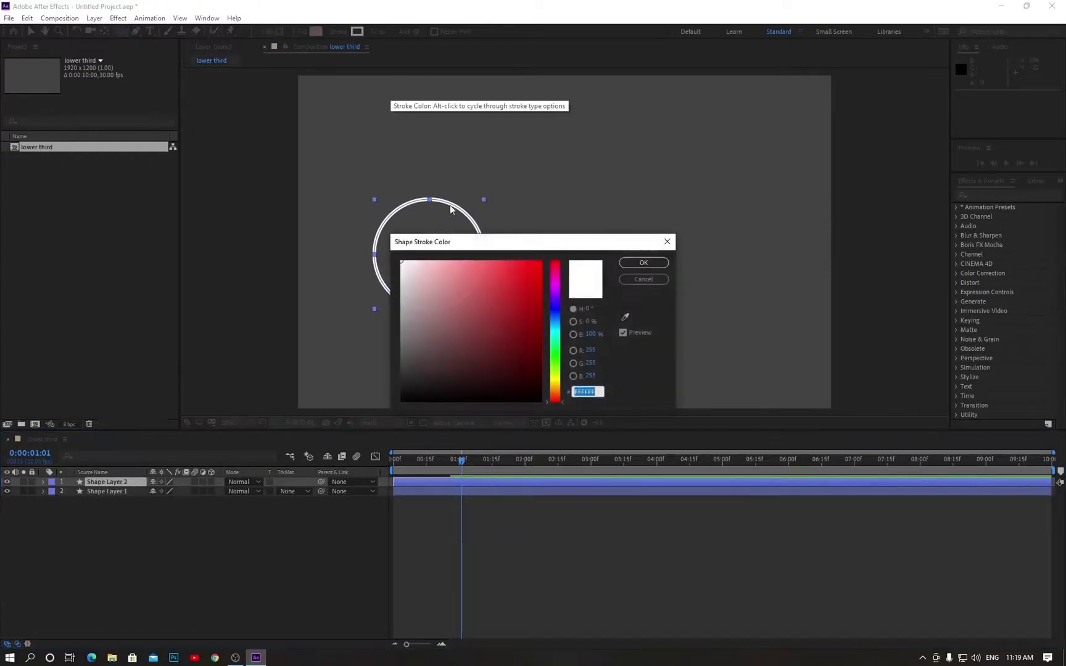
drag(559, 376, 558, 392)
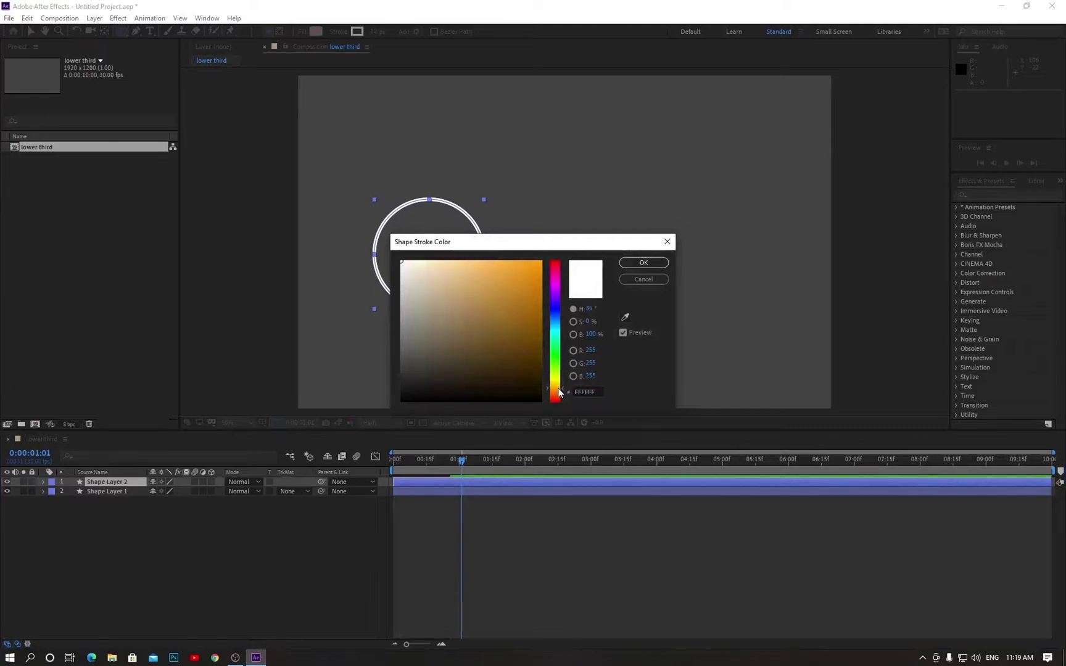
click(505, 264)
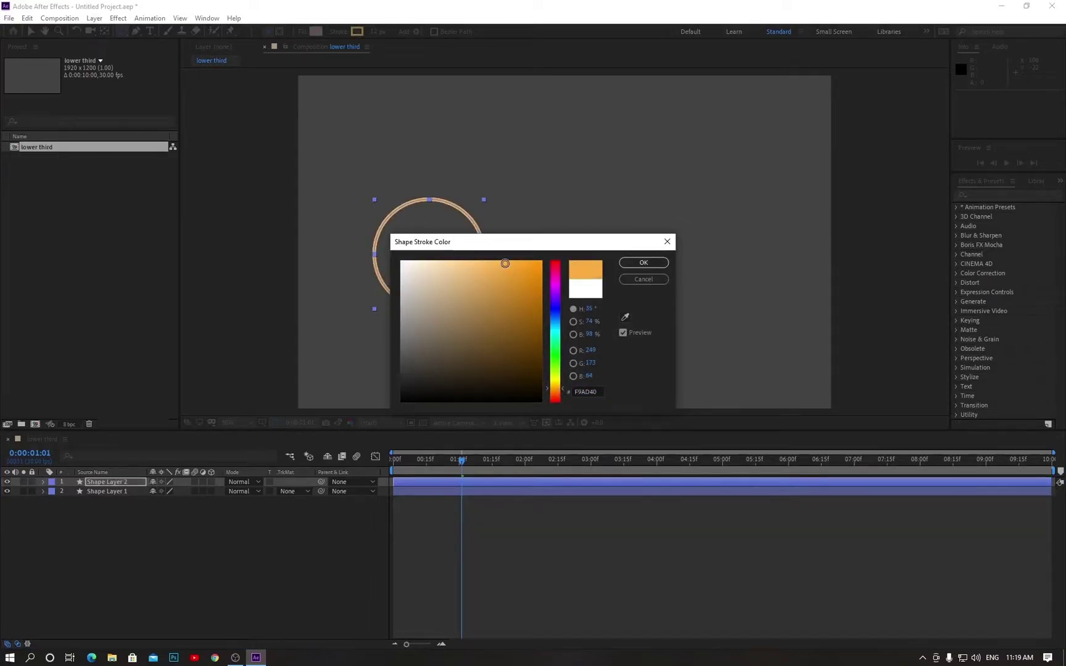
click(641, 263)
mouse_move(414, 480)
mouse_down()
mouse_move(425, 481)
mouse_move(420, 461)
mouse_move(380, 467)
mouse_up()
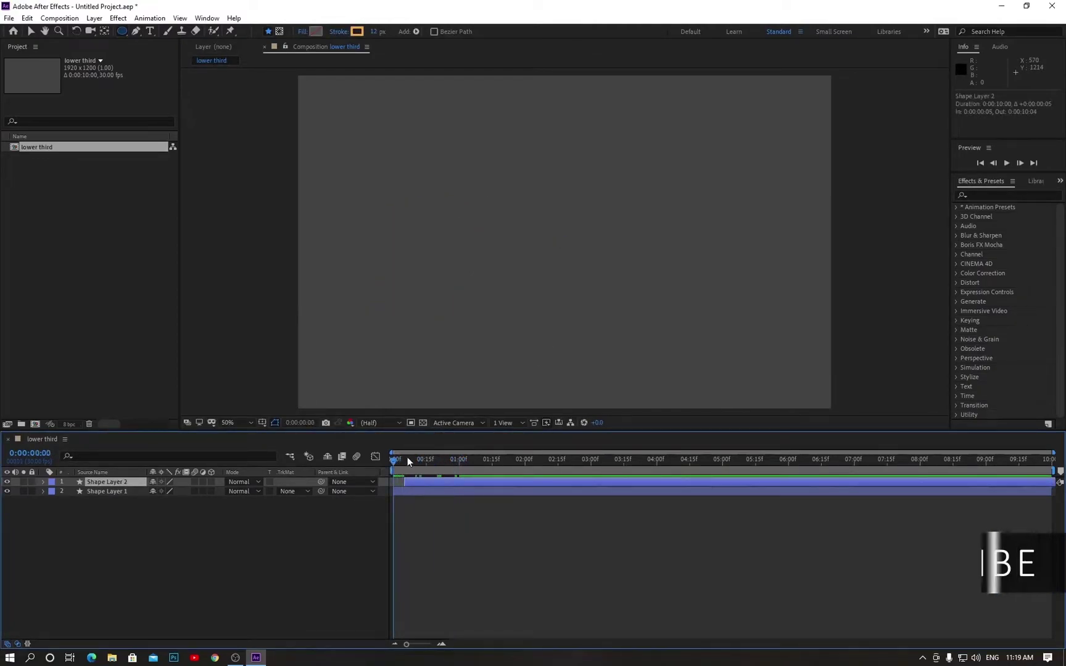
key(space)
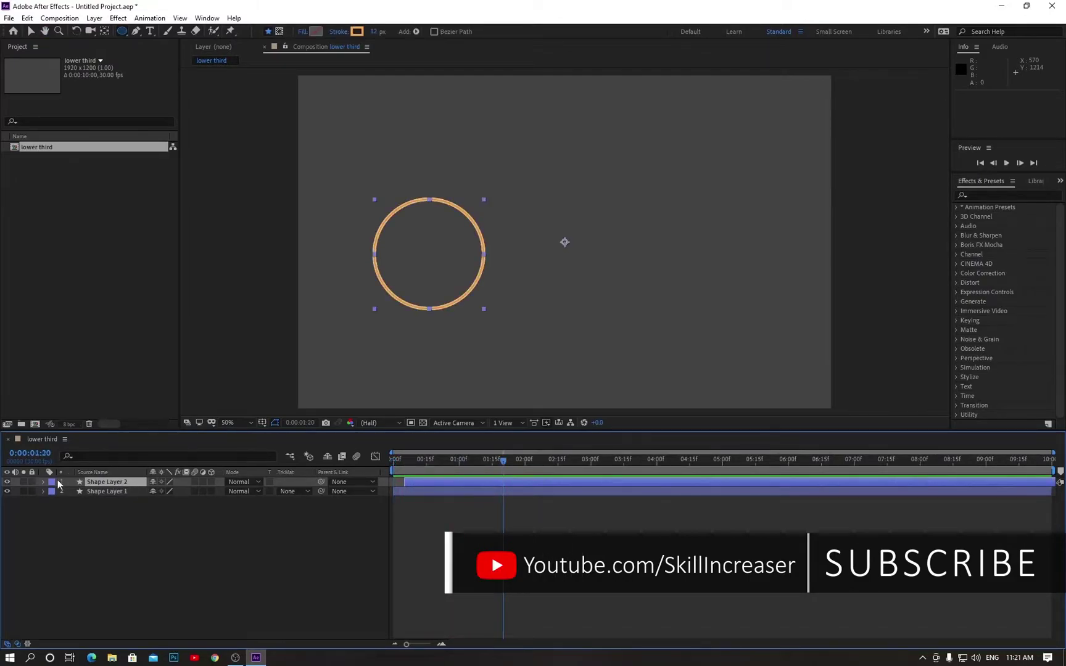
Step: Set Shape Layer 2's Ellipse 1 stroke Line Cap to Round Cap
click(43, 482)
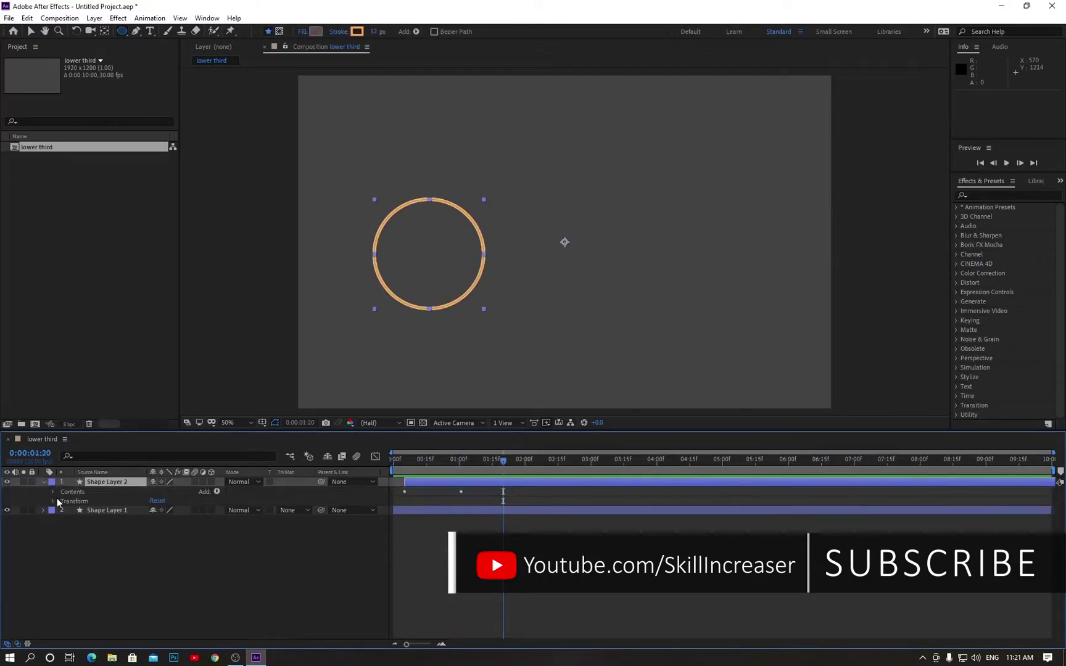
click(53, 492)
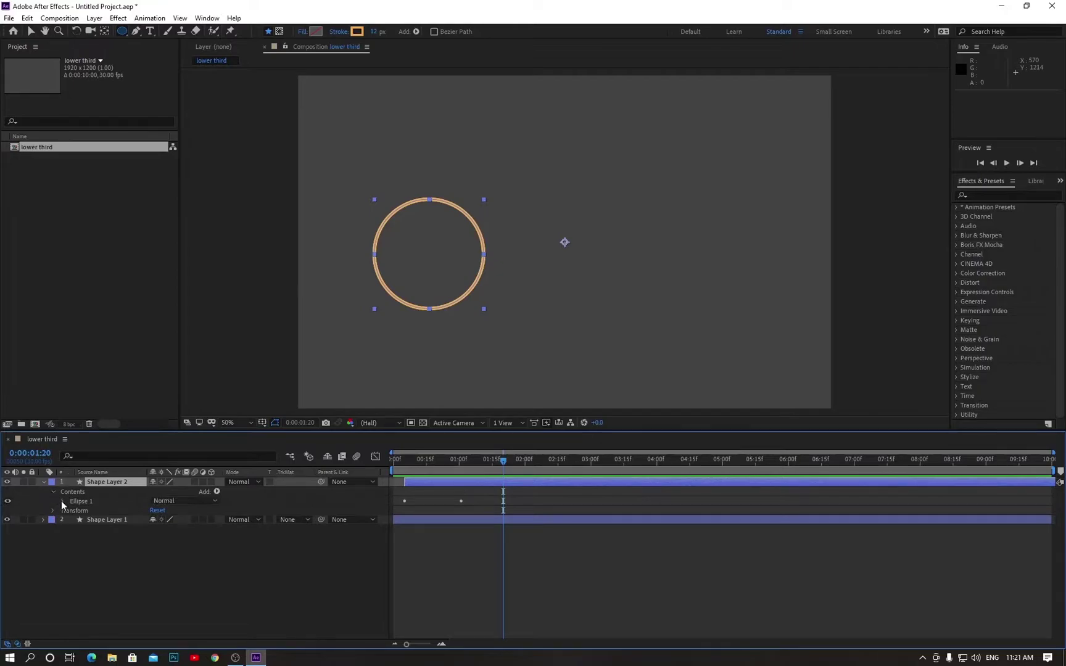
click(62, 501)
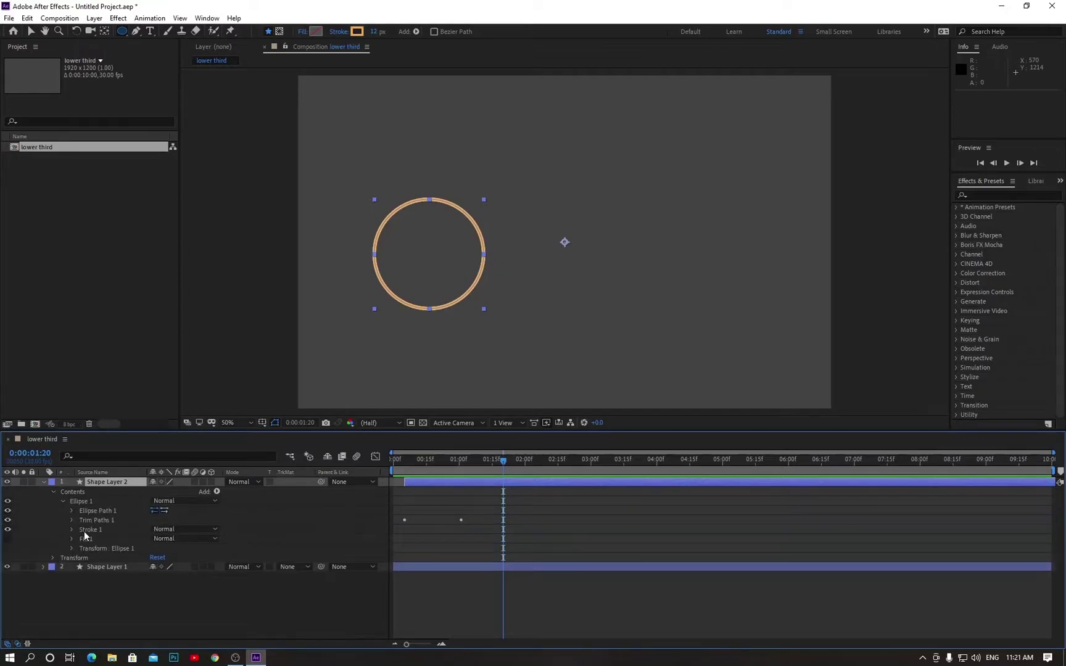
click(72, 529)
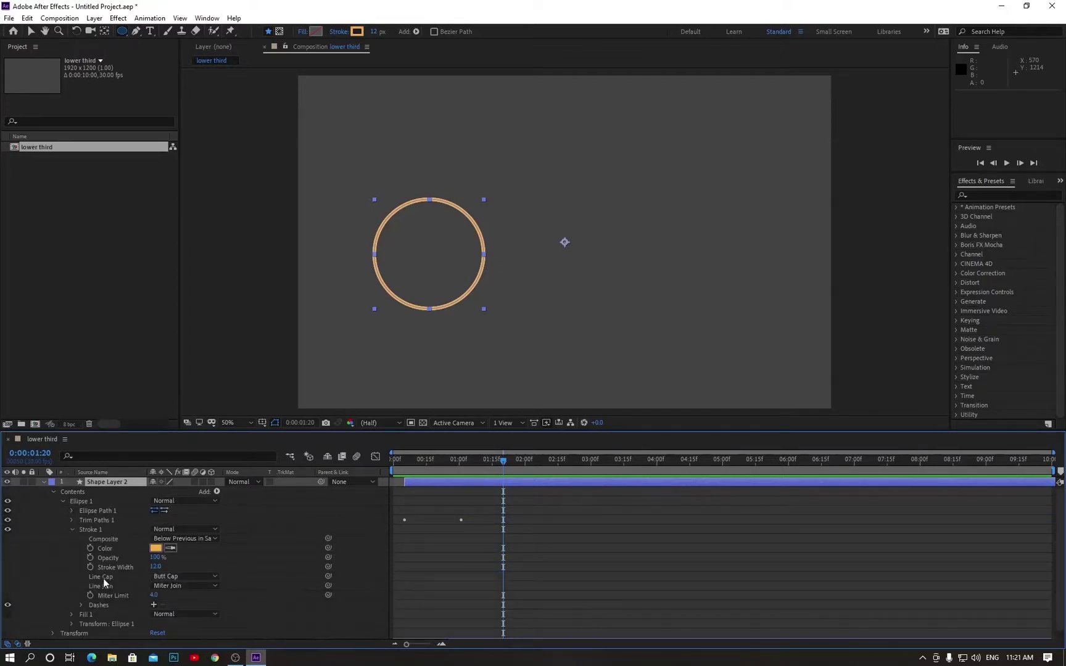
click(180, 577)
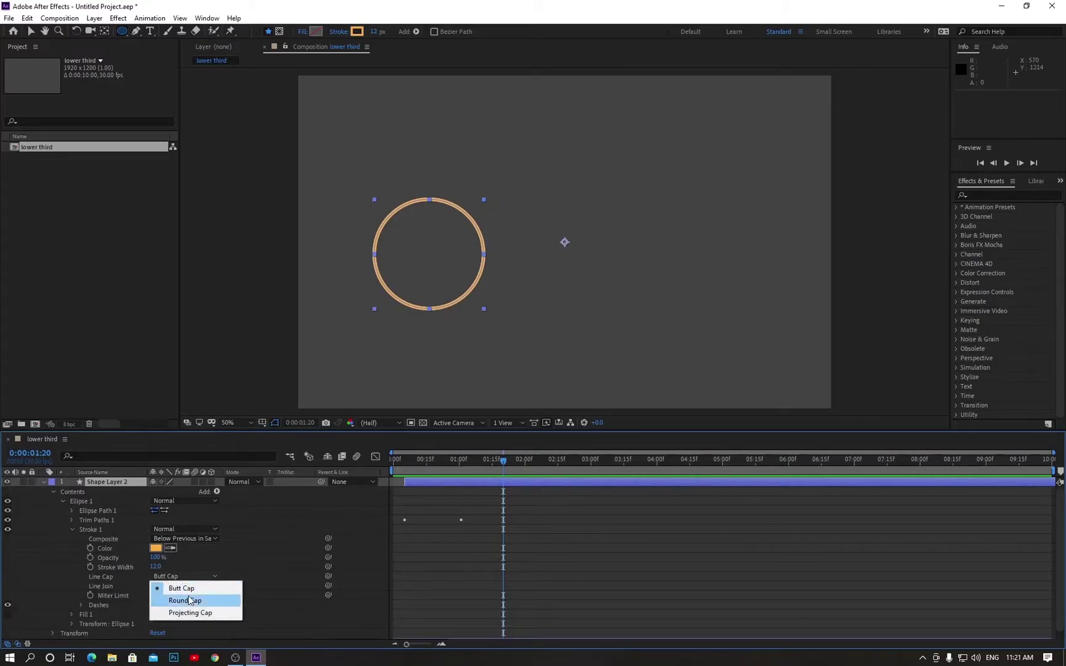
click(190, 601)
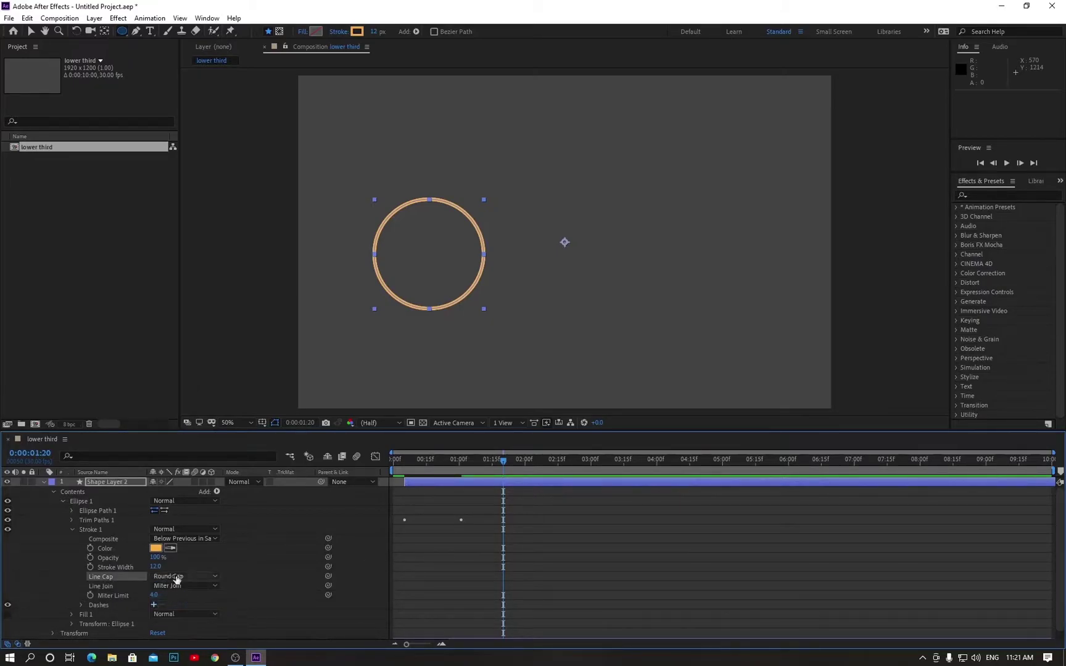
click(43, 482)
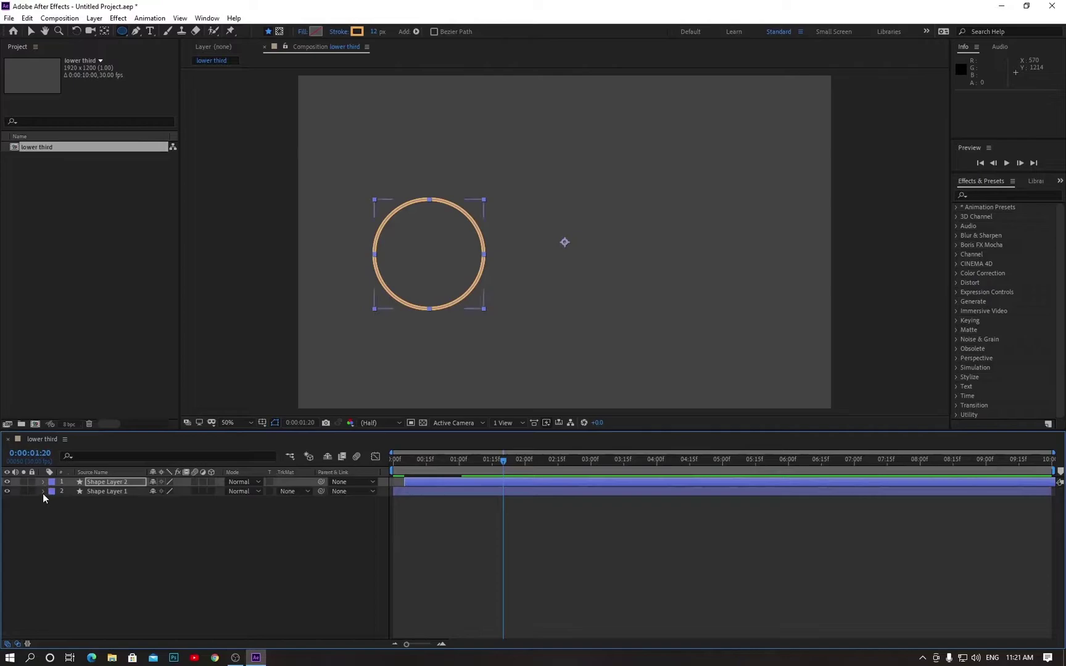
Step: Set Shape Layer 1's stroke Line Cap to Round Cap as well, and return to frame 0
click(43, 493)
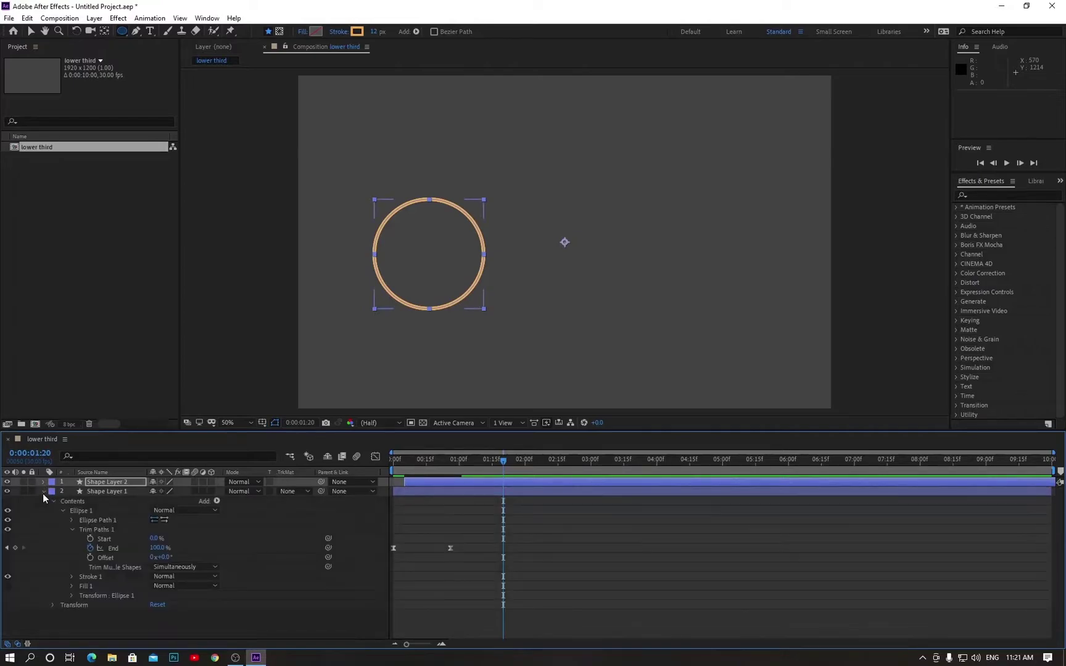
click(69, 576)
click(168, 607)
click(183, 583)
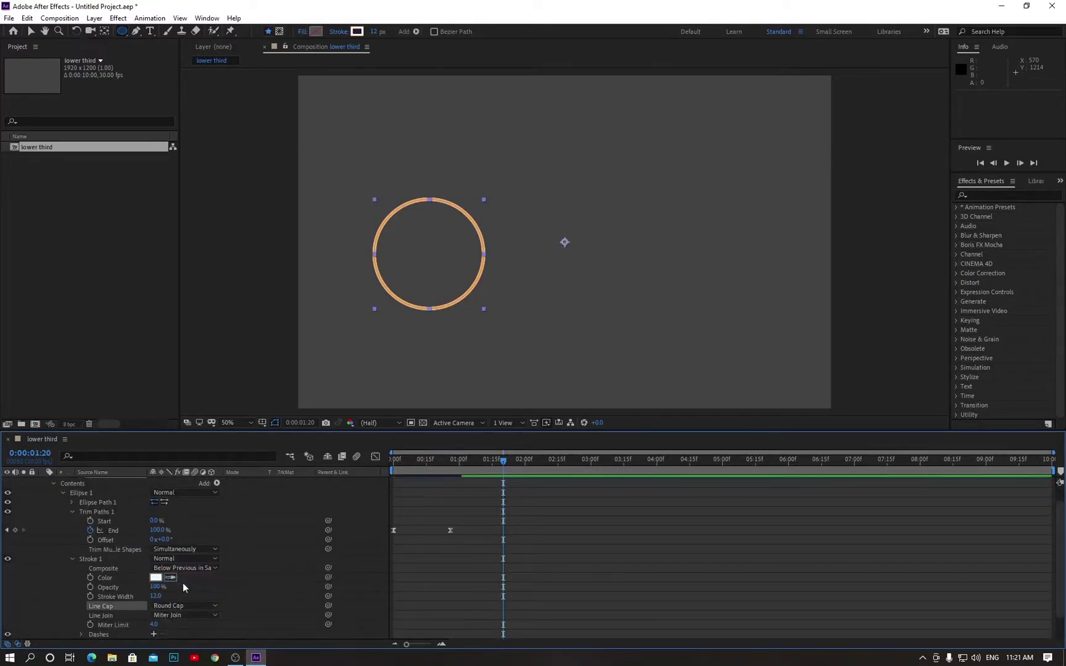
scroll(100, 533, up, 1)
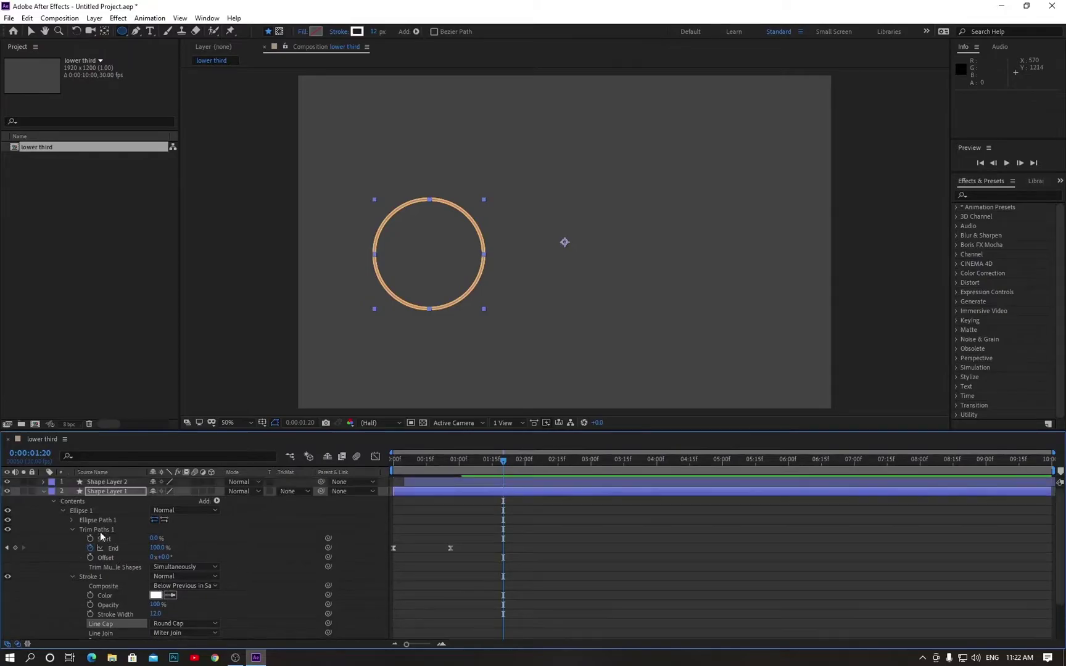
click(42, 494)
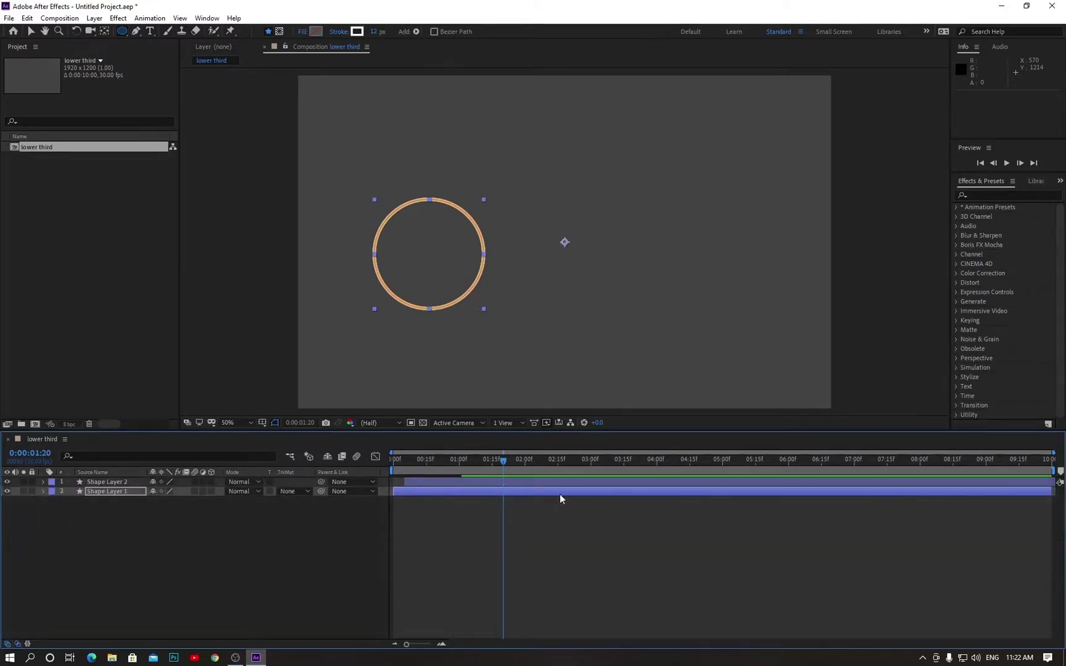
drag(501, 462, 391, 463)
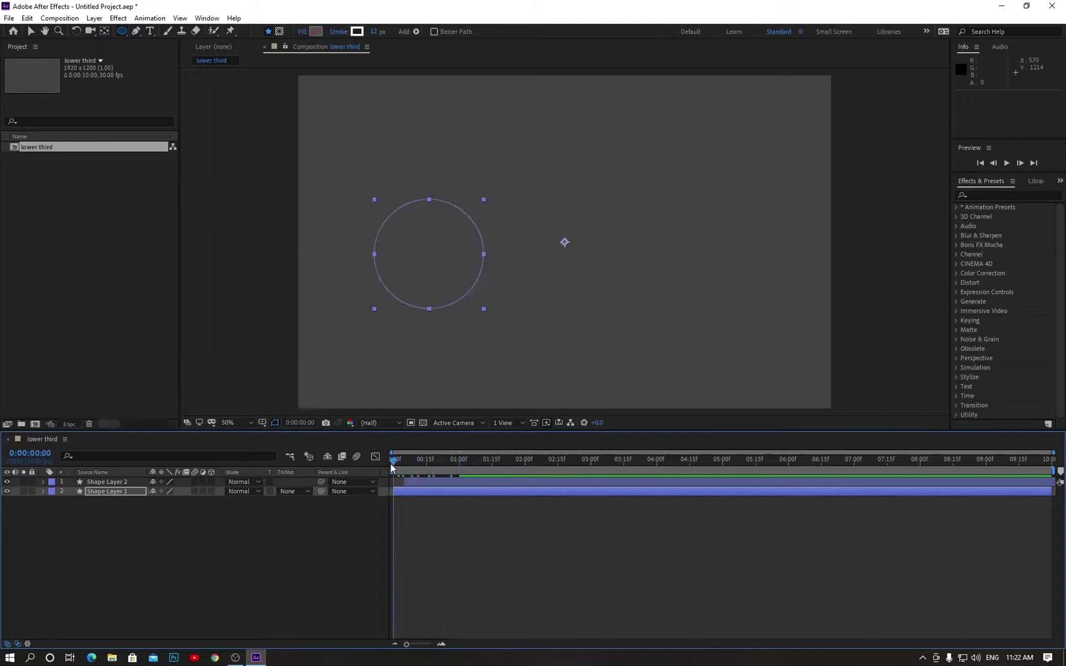
Step: Duplicate Shape Layer 2 as Shape Layer 3 and give it a red label
key(space)
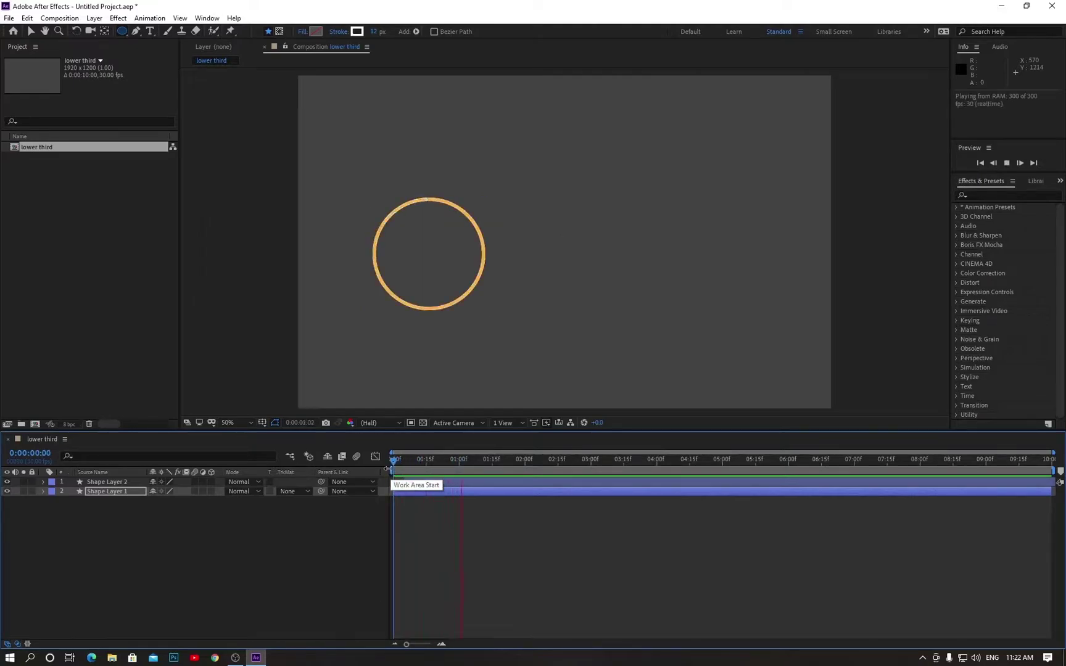
click(117, 483)
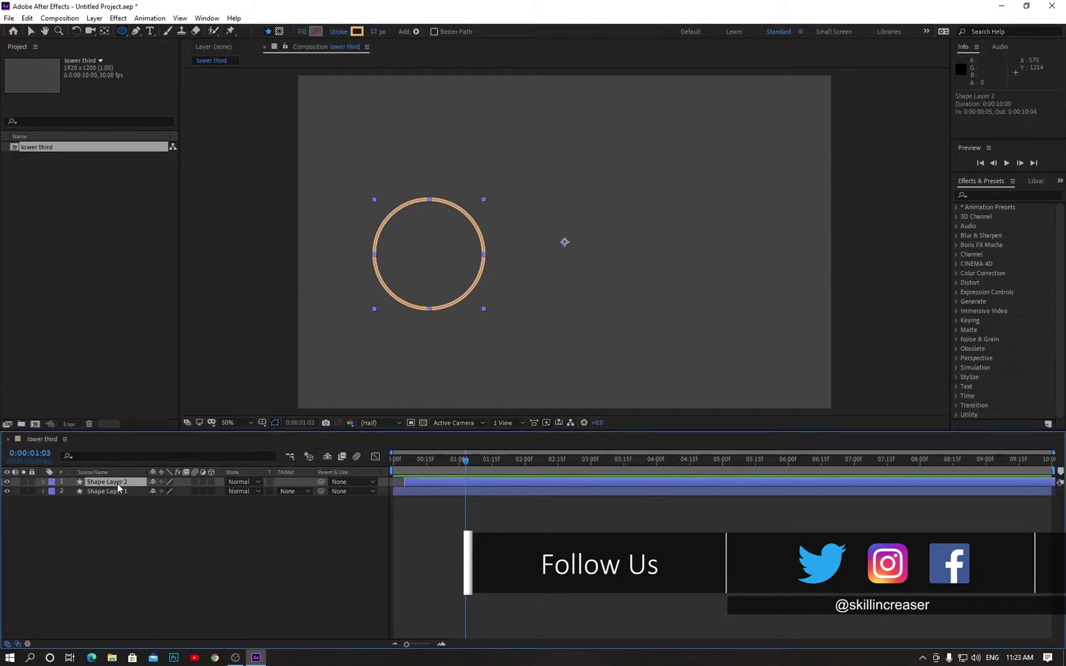
key(ctrl+d)
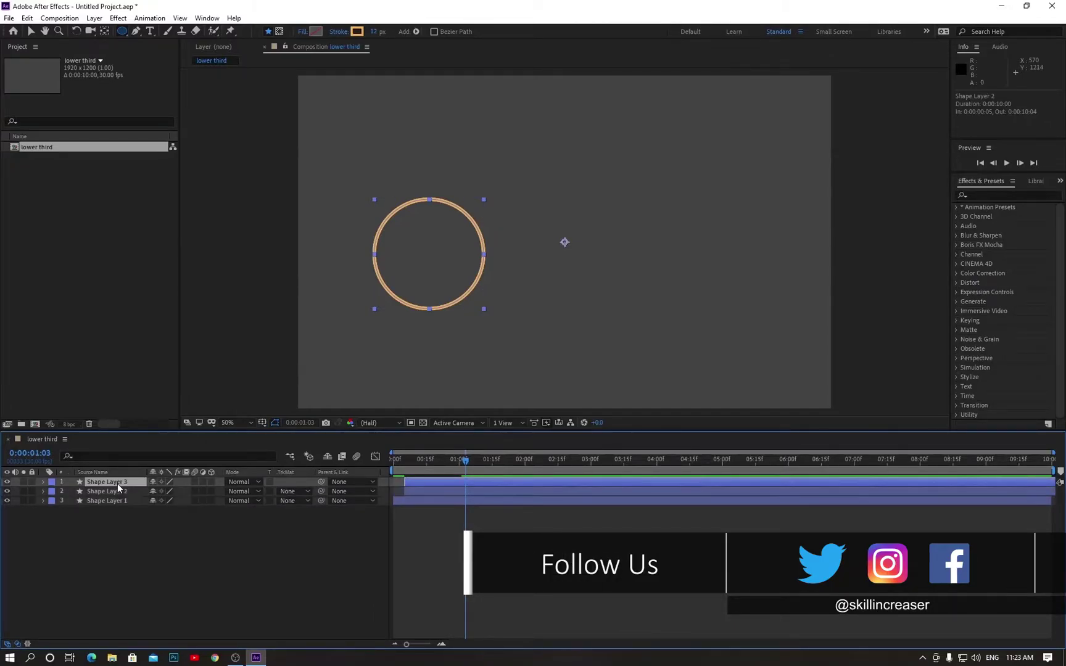
click(51, 481)
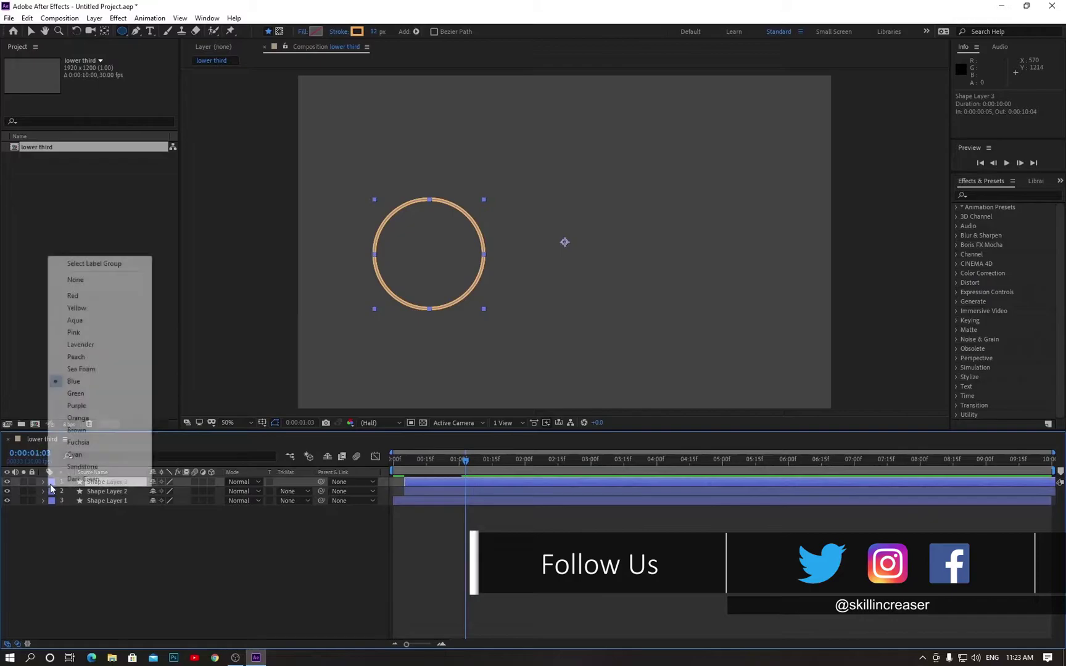
click(73, 296)
Step: Set Shape Layer 3's stroke to 0 px with a solid colour fill
click(377, 32)
text(0)
key(Return)
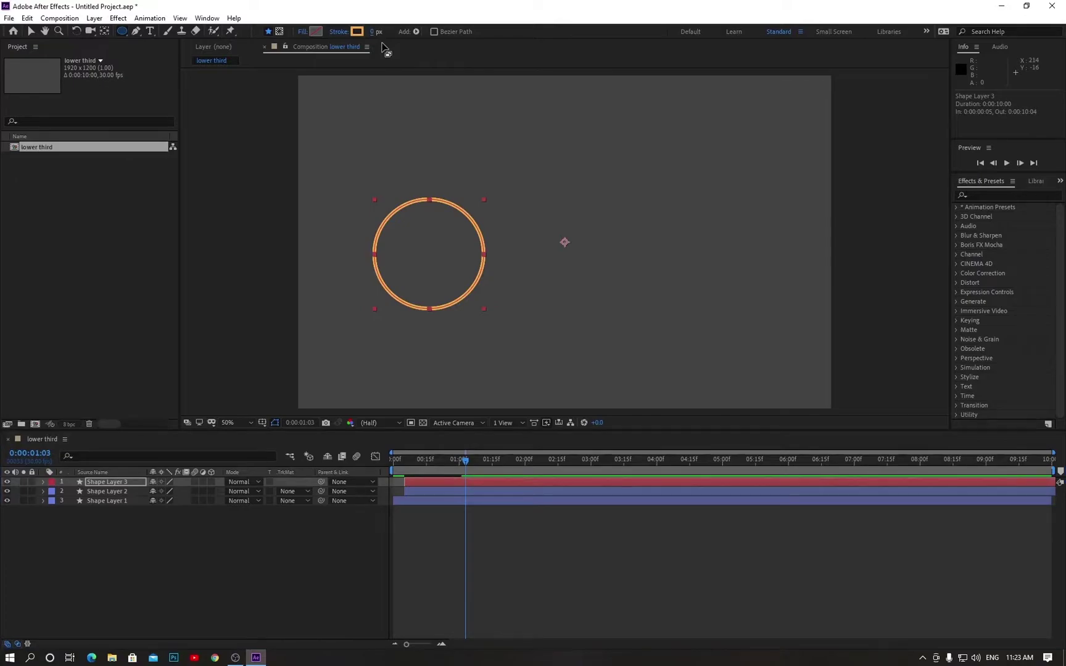
click(302, 32)
click(489, 299)
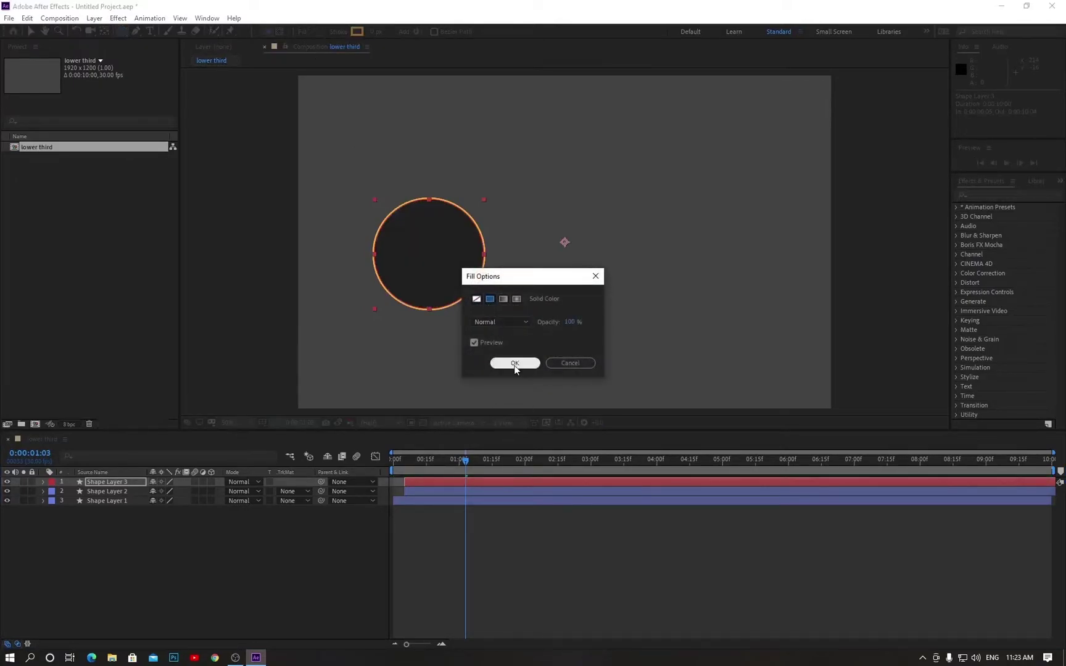
click(514, 363)
mouse_move(469, 464)
mouse_down()
mouse_move(381, 464)
mouse_move(452, 474)
mouse_up()
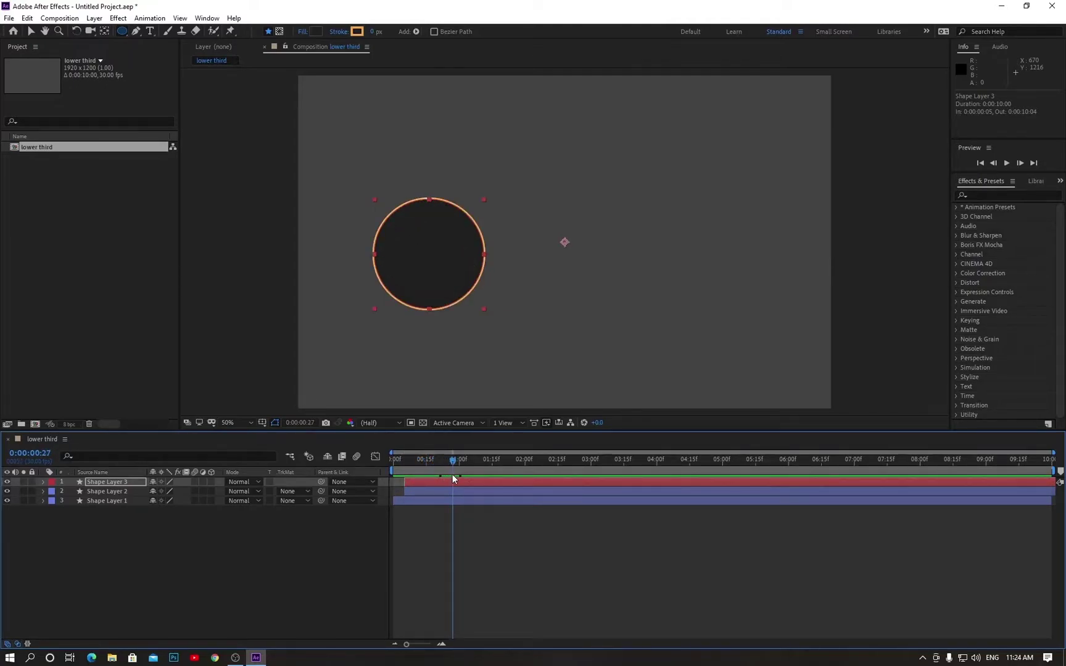
Step: Reveal the End keyframes of Shape Layers 1 and 2 and check the reveal at 0:00:00:21
drag(125, 528, 114, 491)
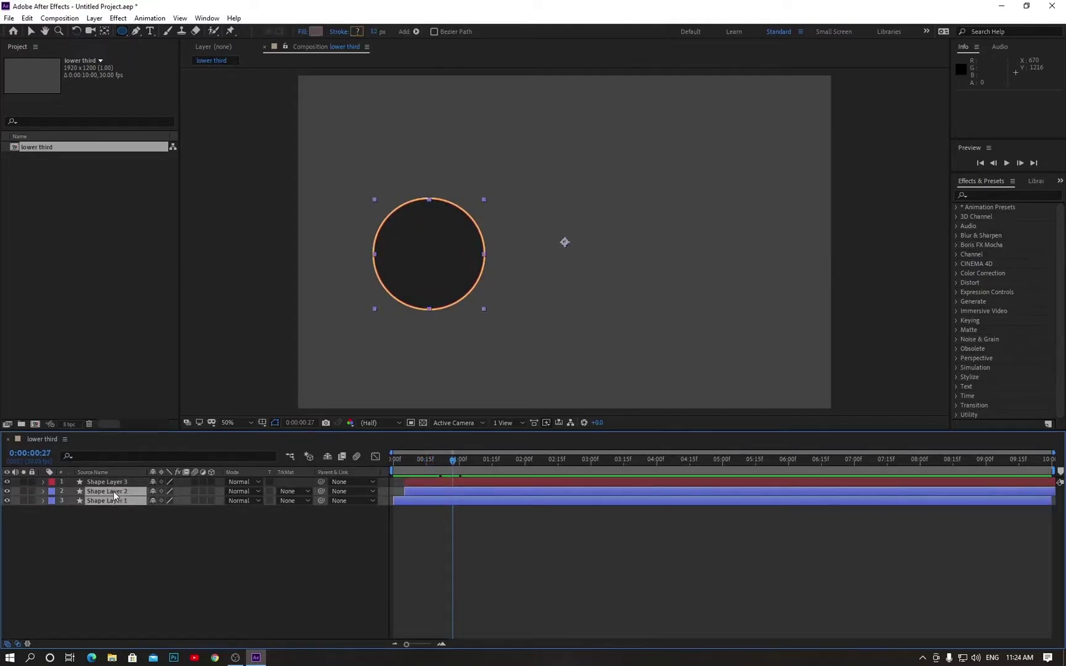
key(u)
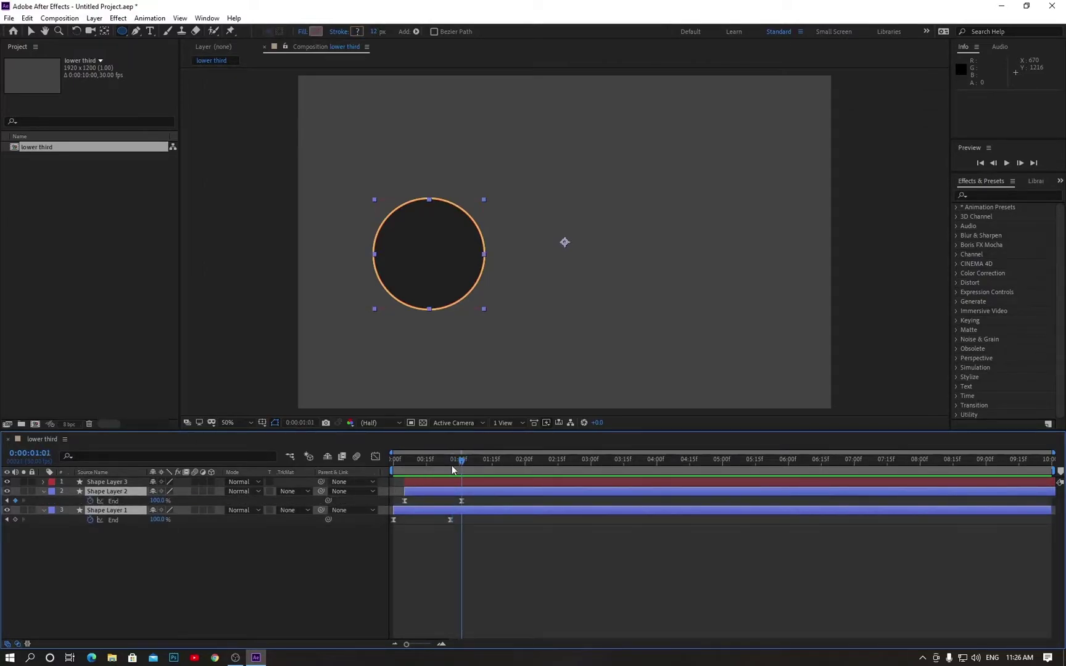
mouse_move(461, 469)
mouse_down()
mouse_move(432, 473)
mouse_move(438, 467)
mouse_up()
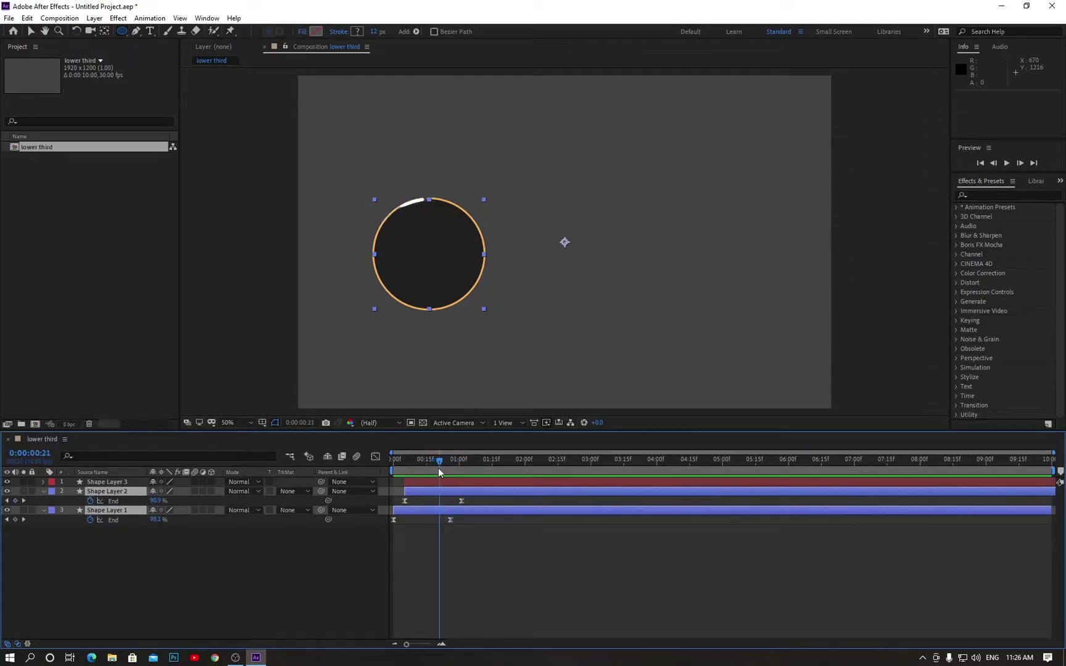
Step: Set Shape Layer 3's Opacity to 0% and add a starting keyframe
click(43, 481)
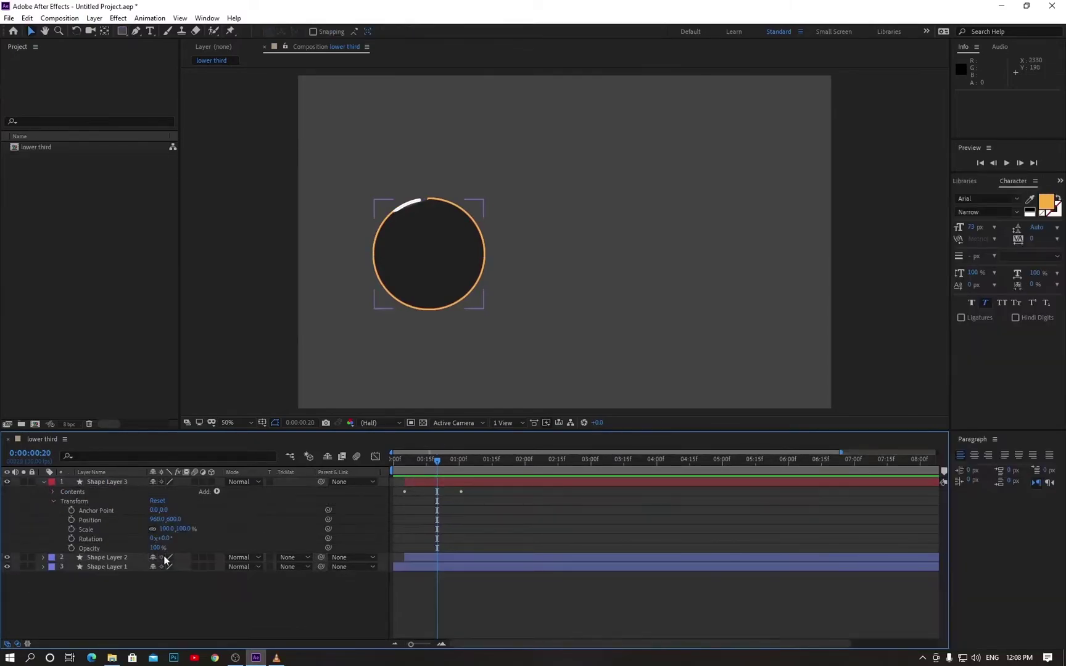
click(157, 547)
text(0)
key(Return)
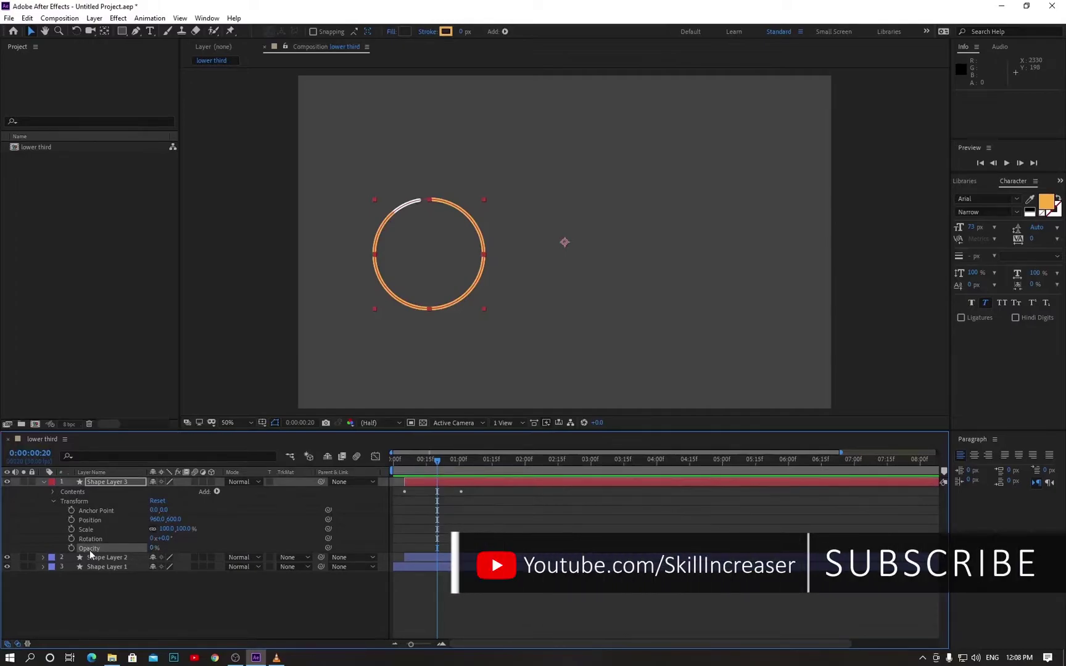
click(71, 547)
Step: Keyframe Opacity at 100% at 0:00:01:01, preview the fade, and select all three shape layers
drag(435, 463, 459, 464)
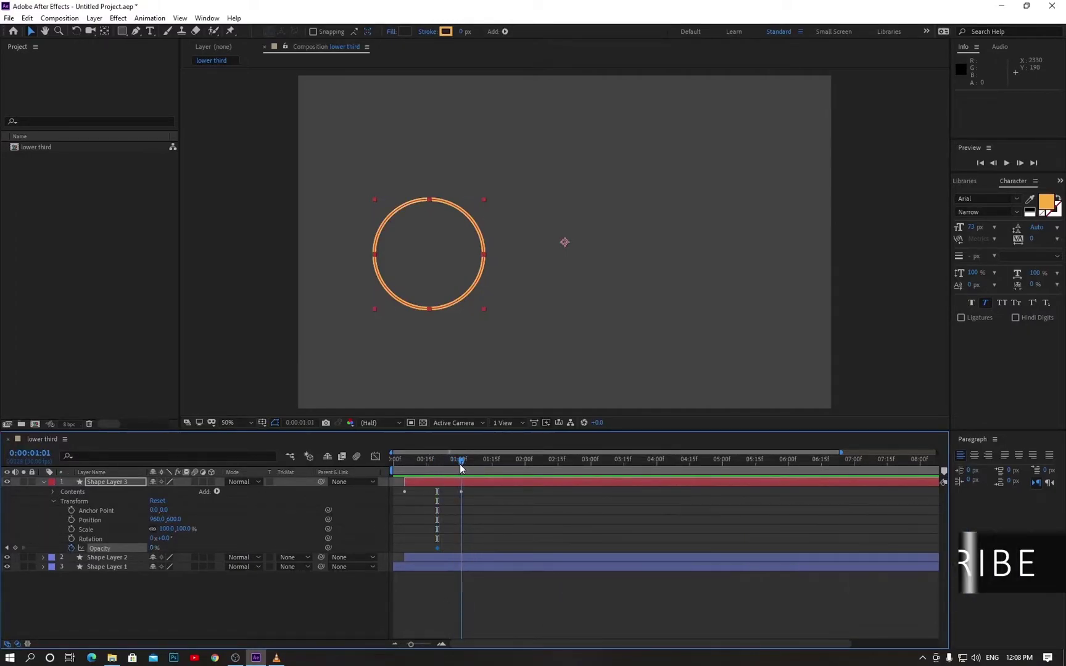
click(153, 548)
text(100)
key(Return)
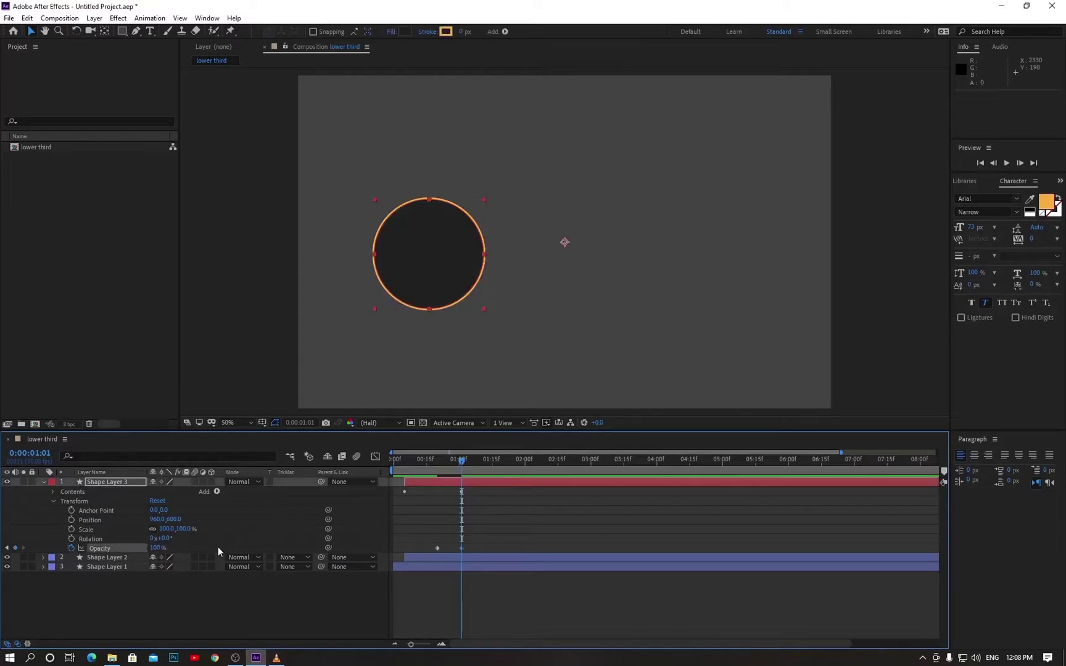
drag(462, 462, 411, 473)
key(space)
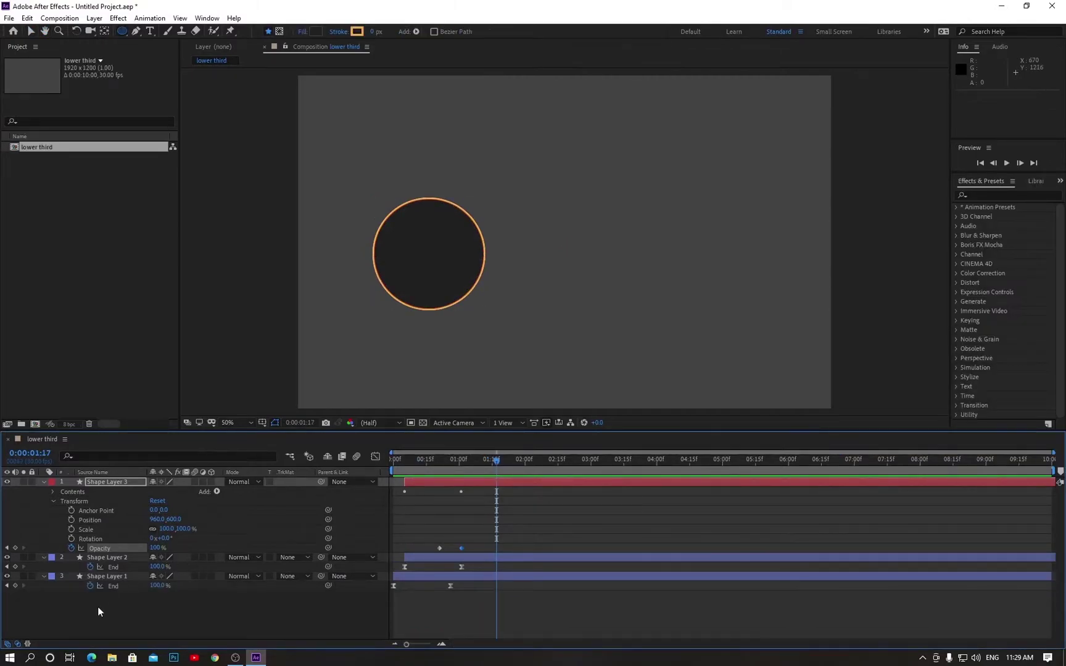
drag(98, 606, 102, 488)
Step: Create a 'MIKE MORGAN' text layer beside the circle at 100 px
click(44, 482)
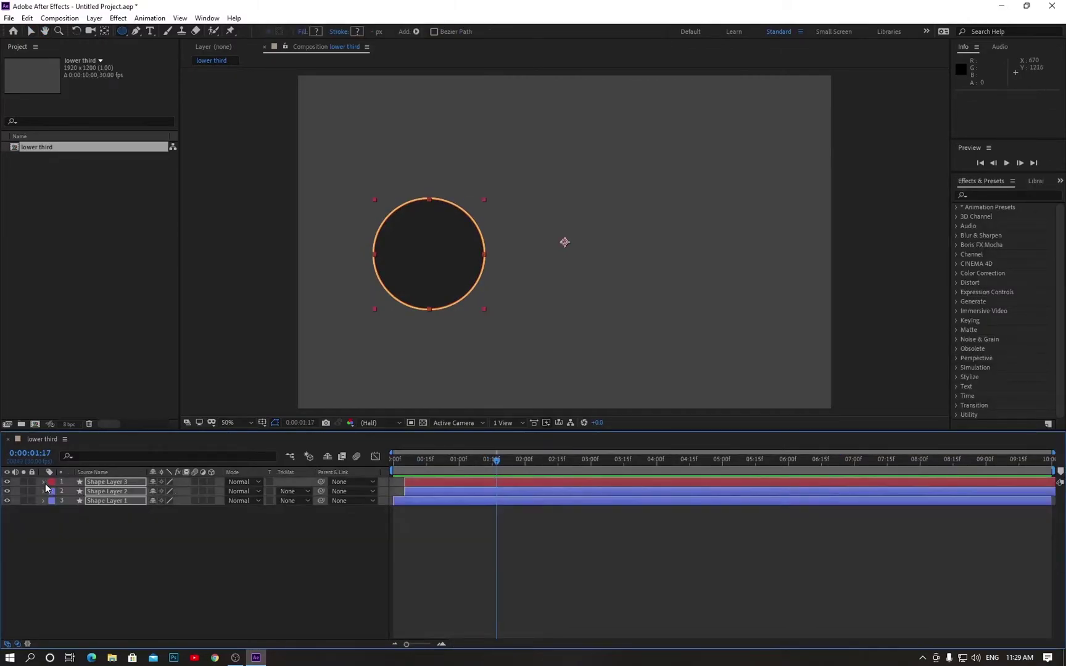
click(176, 541)
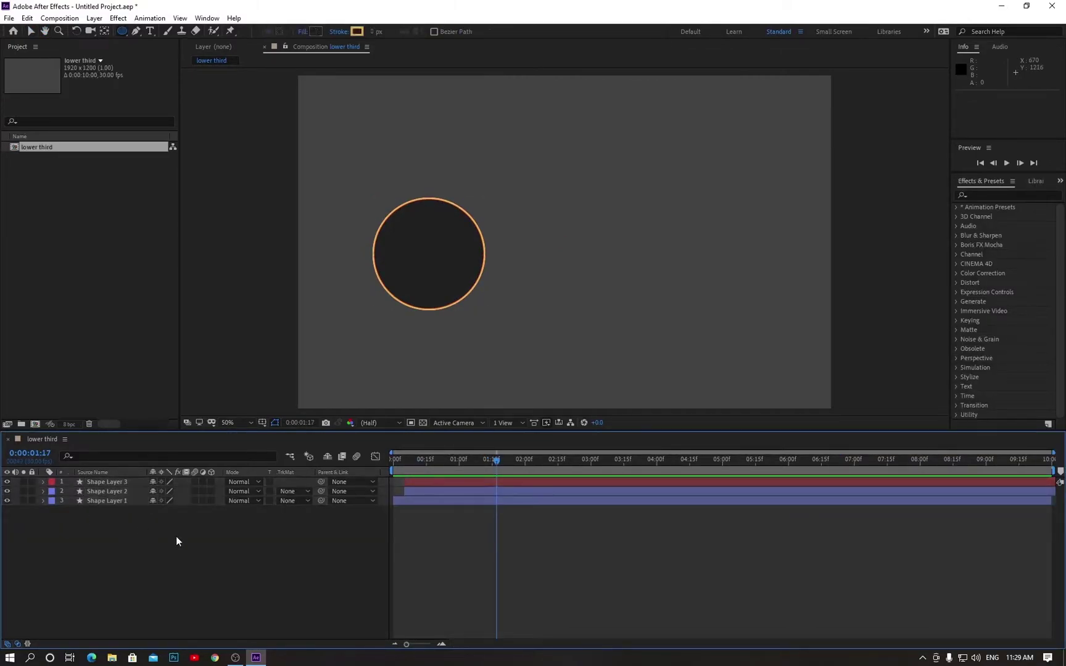
click(150, 31)
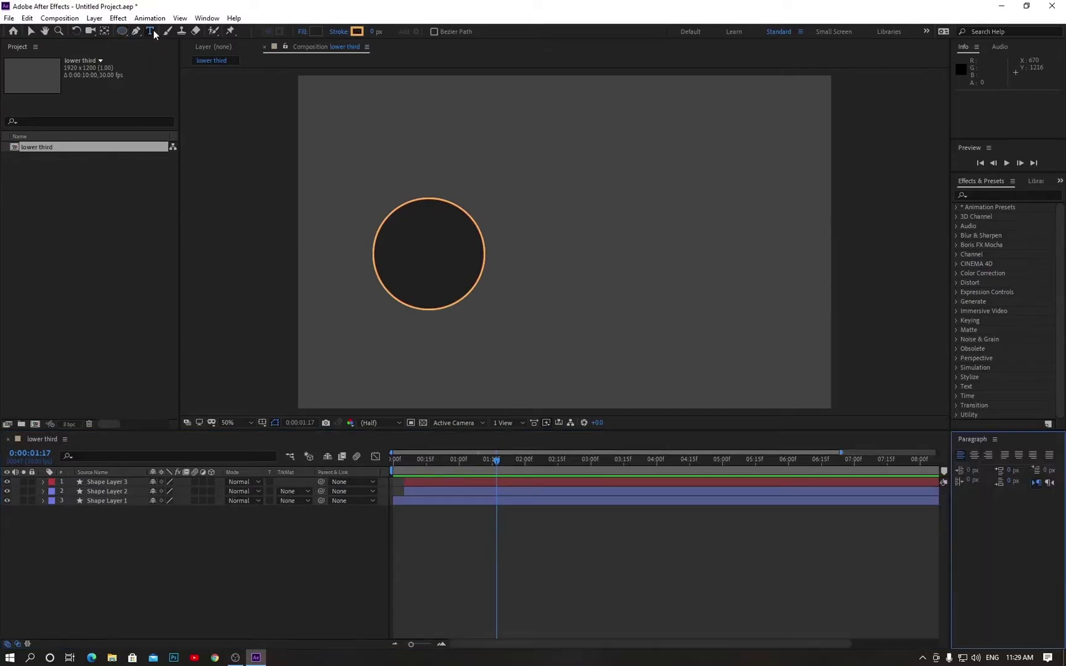
click(491, 246)
text(MIKE MORGAN)
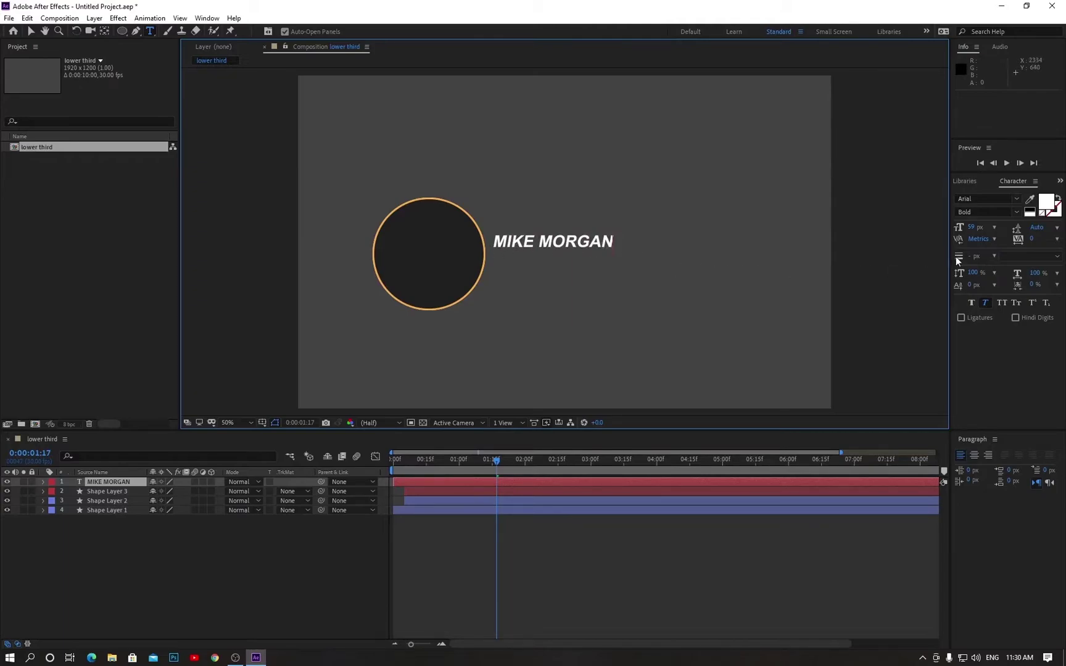
key(ctrl+a)
drag(972, 226, 1005, 227)
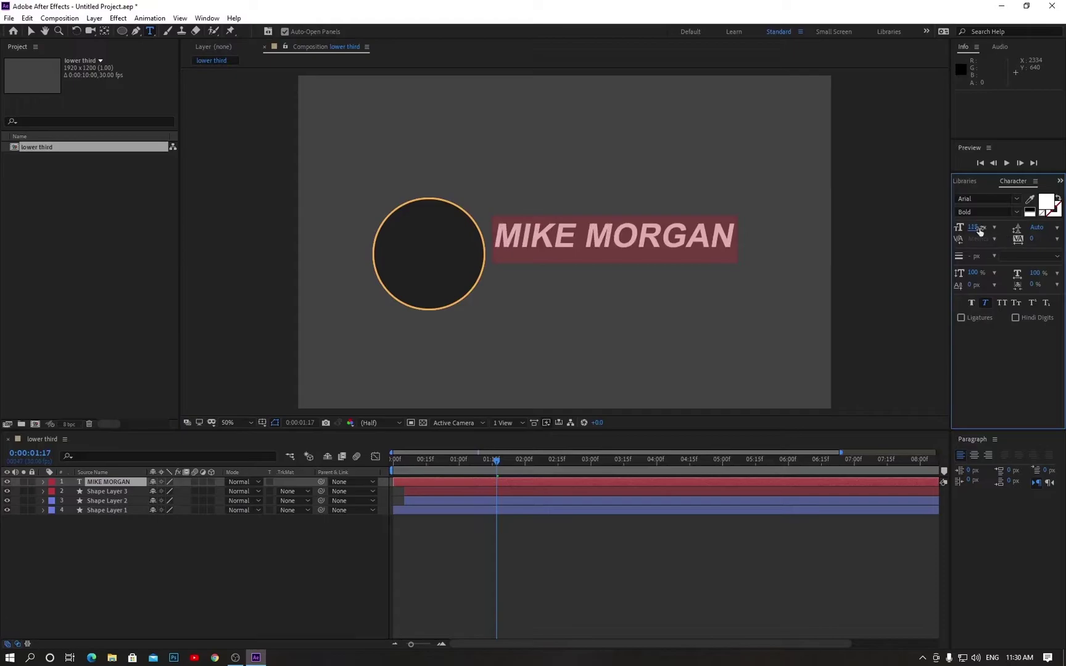
click(976, 227)
text(100)
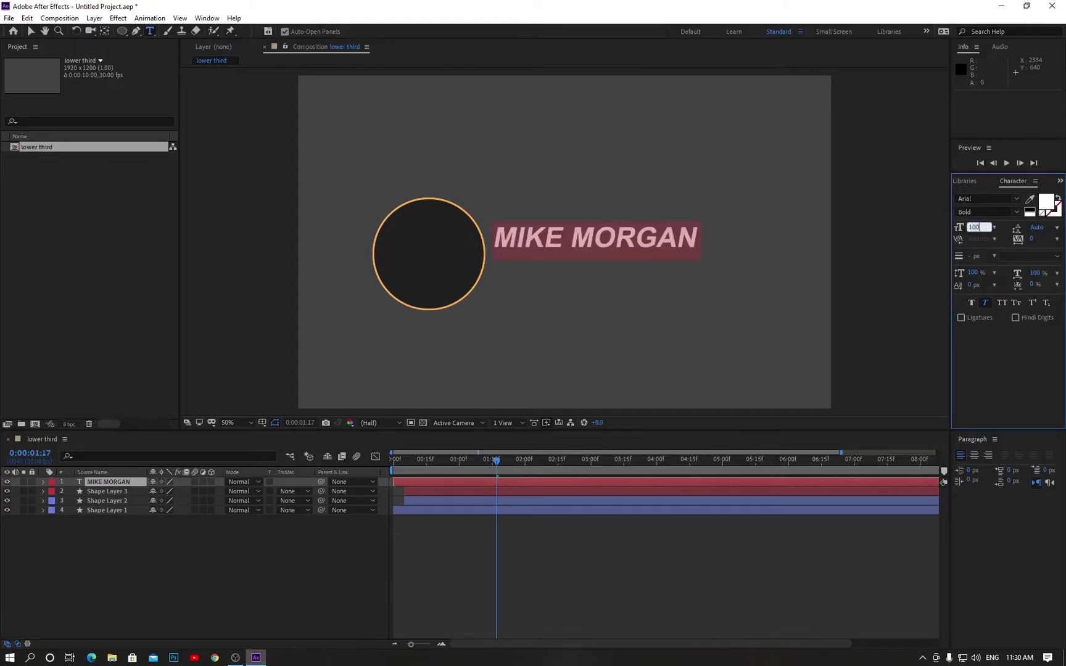
Step: Make the word MORGAN Arial Narrow and colour it with the ring's orange via the eyedropper
click(572, 238)
drag(572, 237, 713, 231)
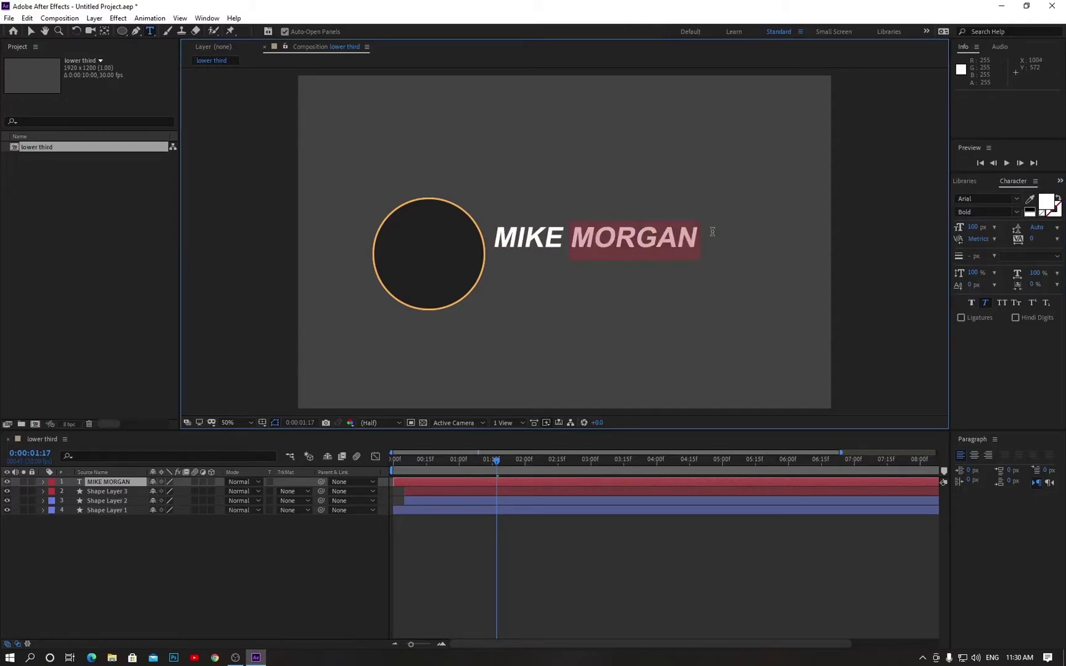
click(1015, 212)
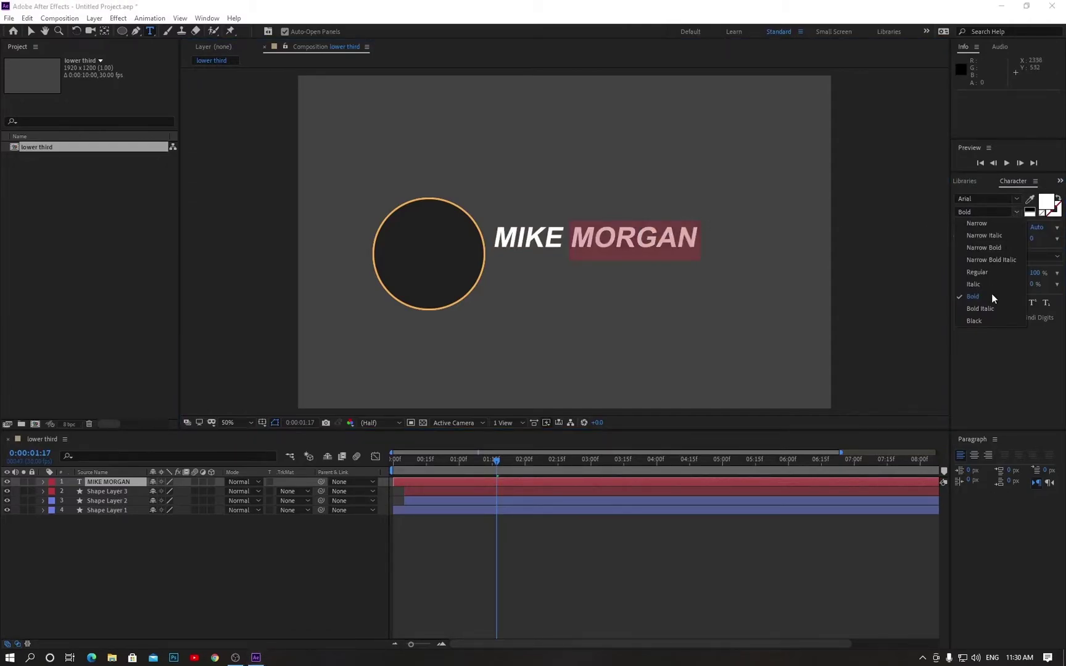
click(978, 223)
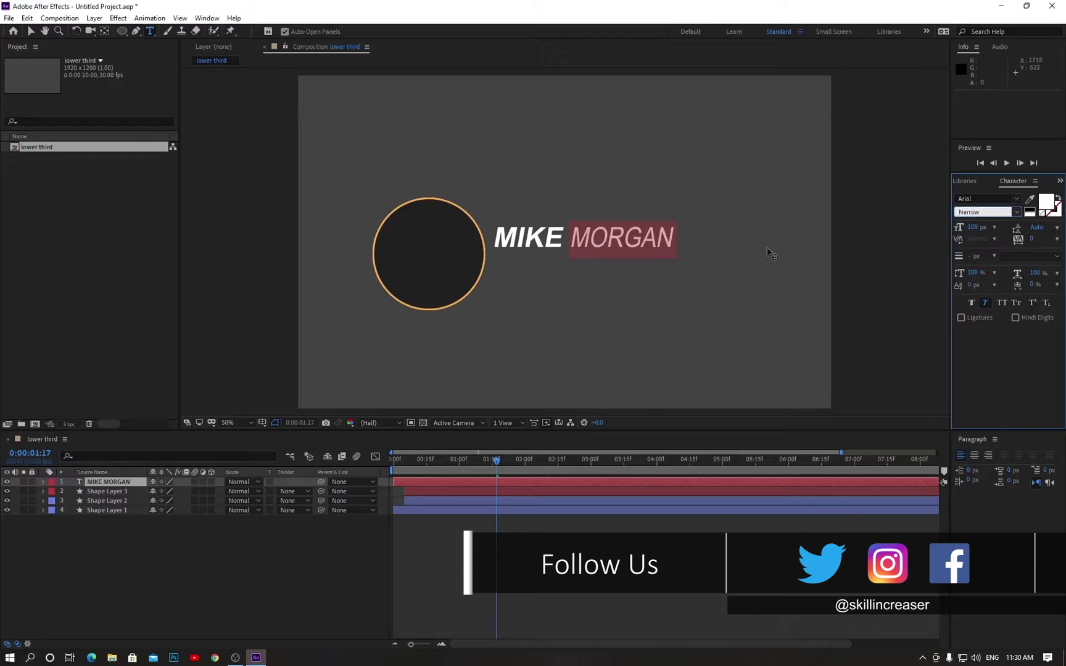
click(1048, 202)
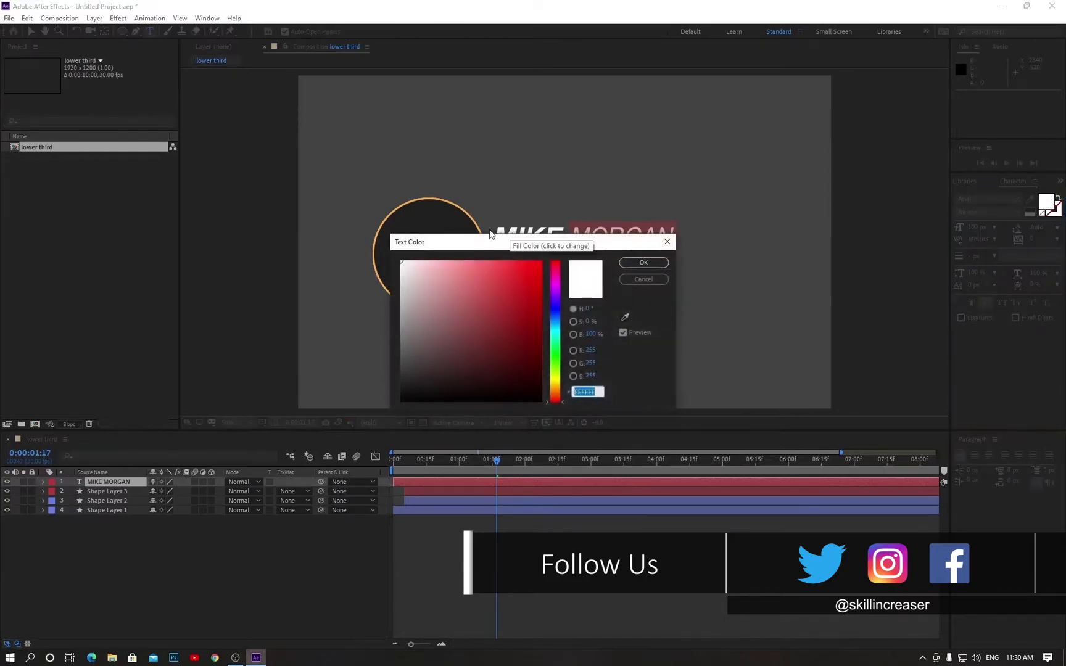
click(625, 317)
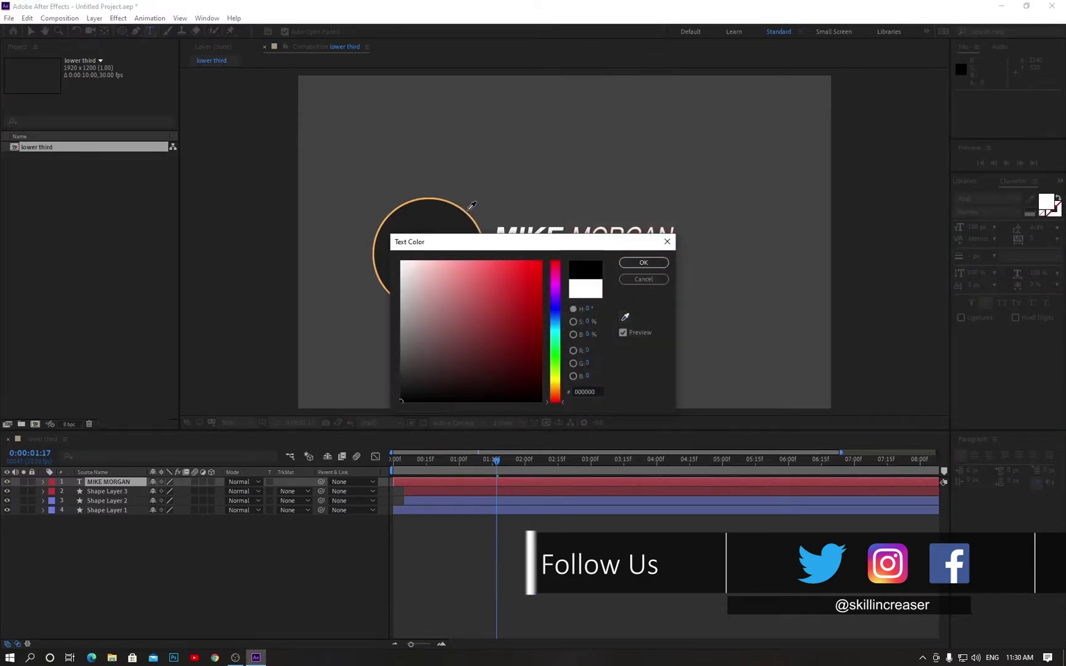
click(468, 211)
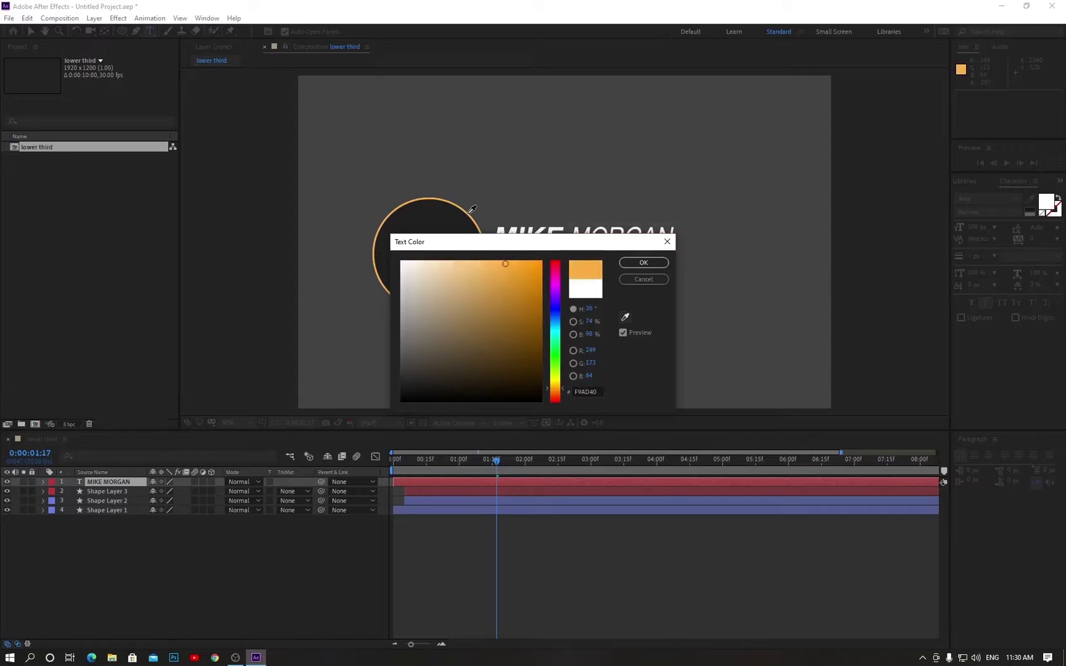
click(654, 267)
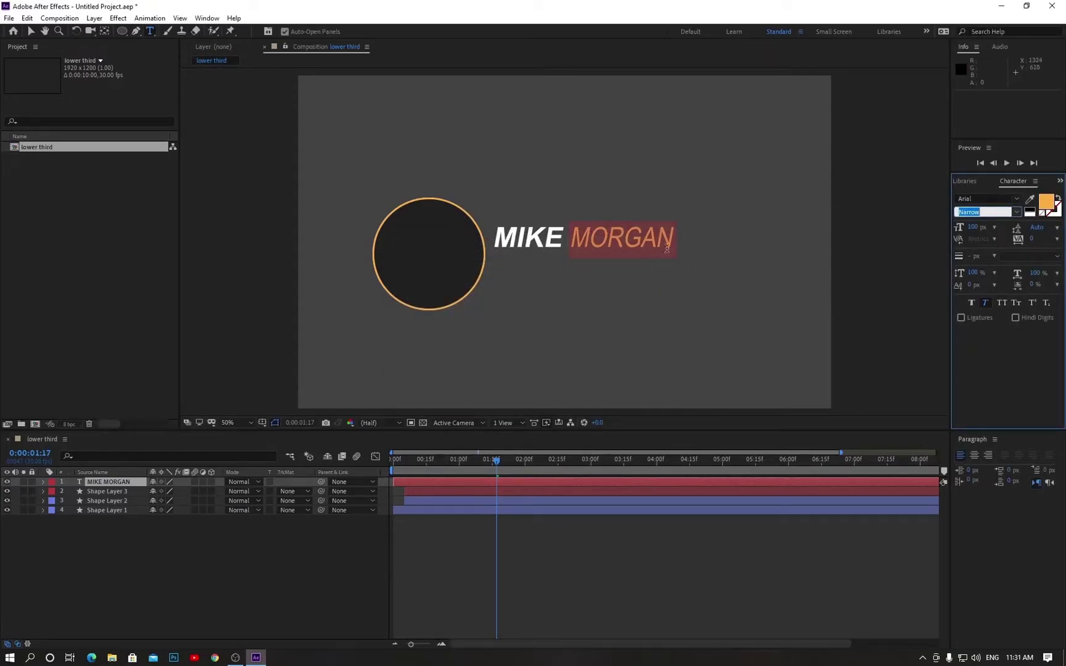
Step: Paste the MIKE MORGAN line three more times to stack four lines
drag(672, 240, 497, 253)
key(ctrl+c)
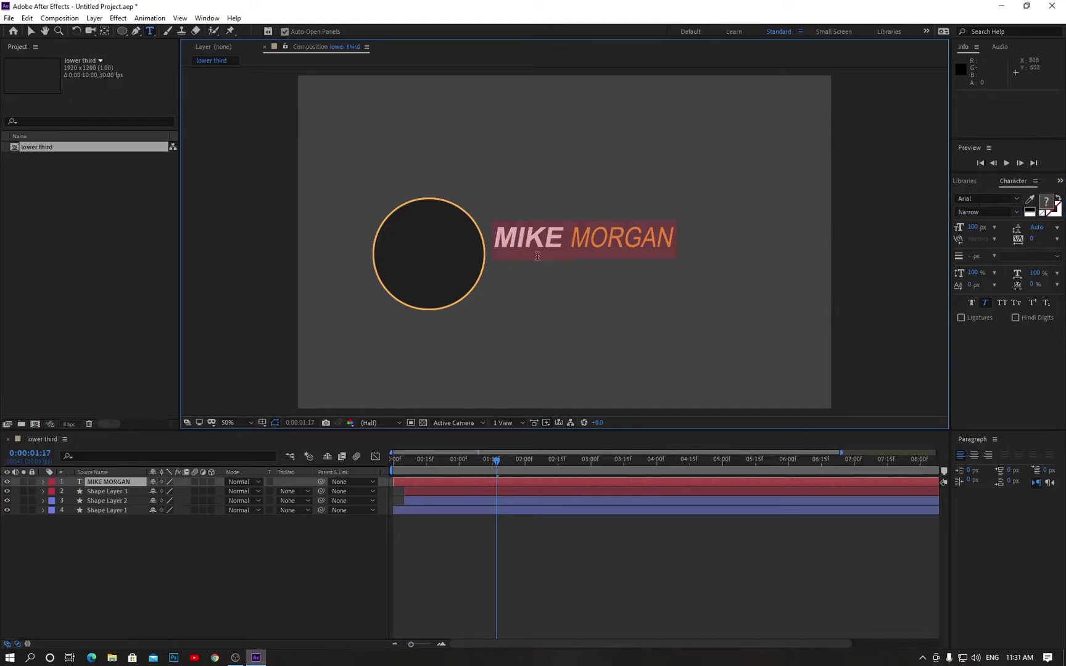
click(666, 244)
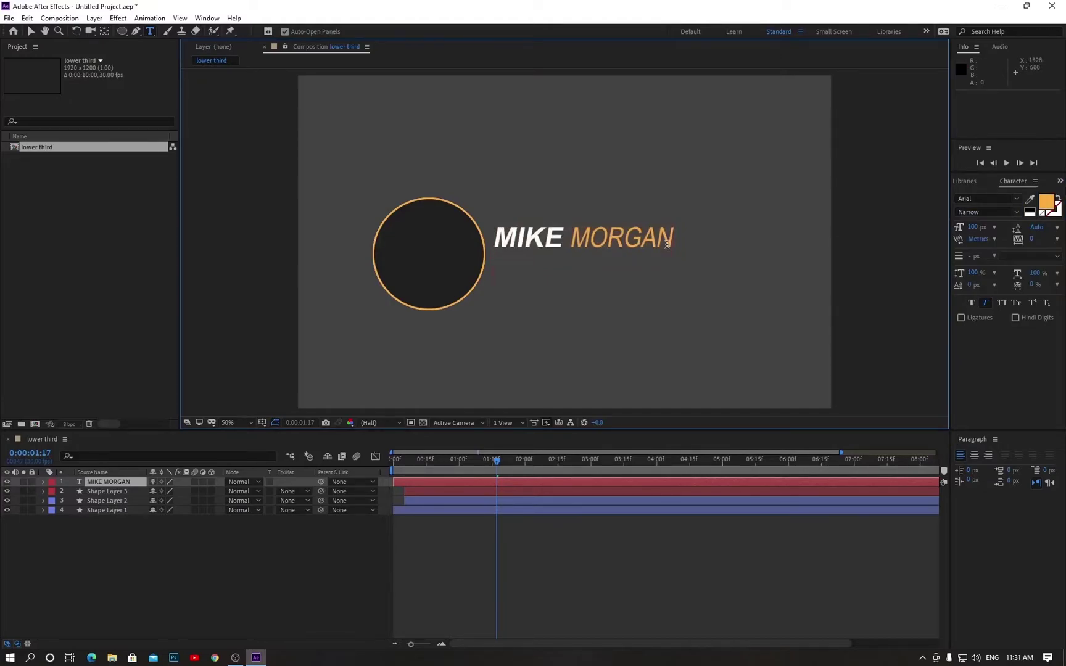
key(Return)
key(ctrl+v)
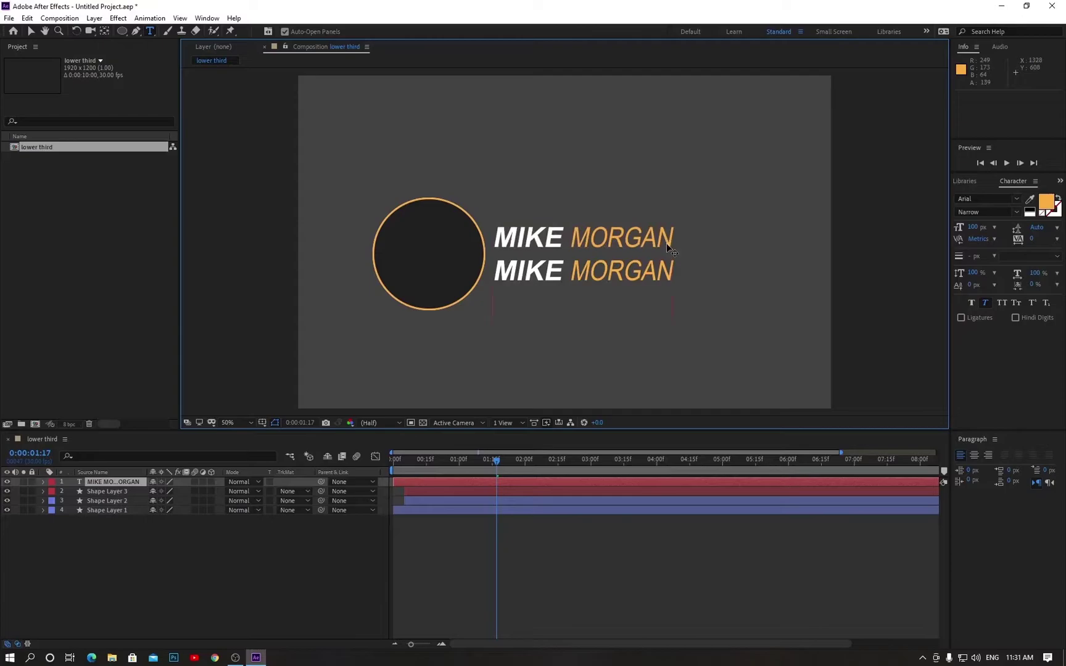
key(Return)
key(ctrl+v)
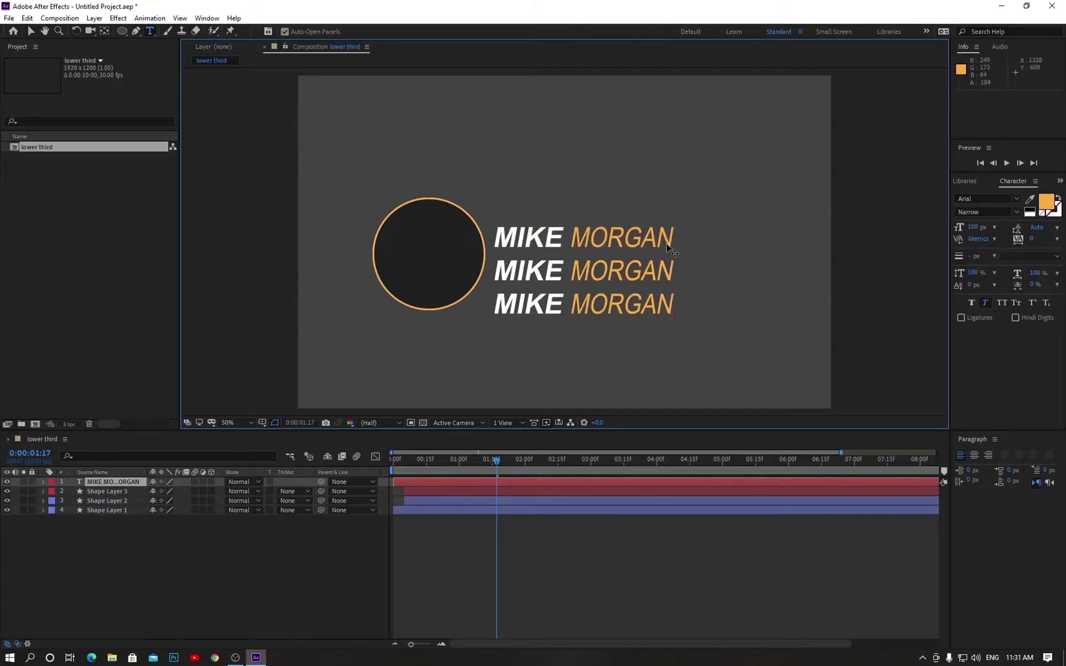
key(Return)
key(ctrl+v)
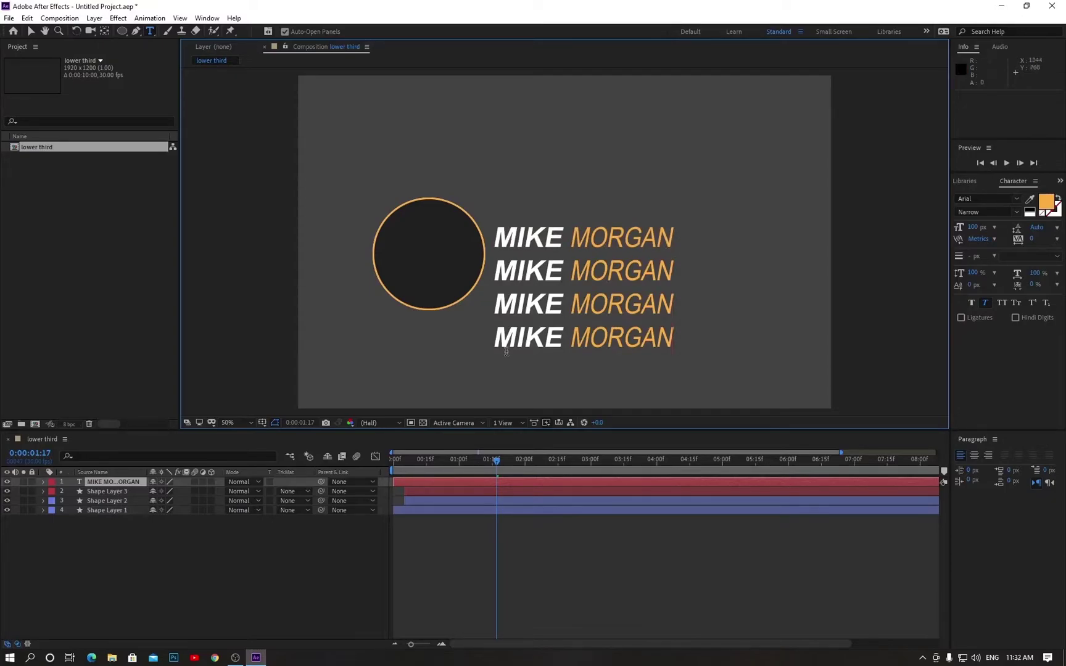
right_click(152, 567)
Step: Add a new shape layer and draw a rectangle covering the first MIKE MORGAN line
mouse_move(256, 431)
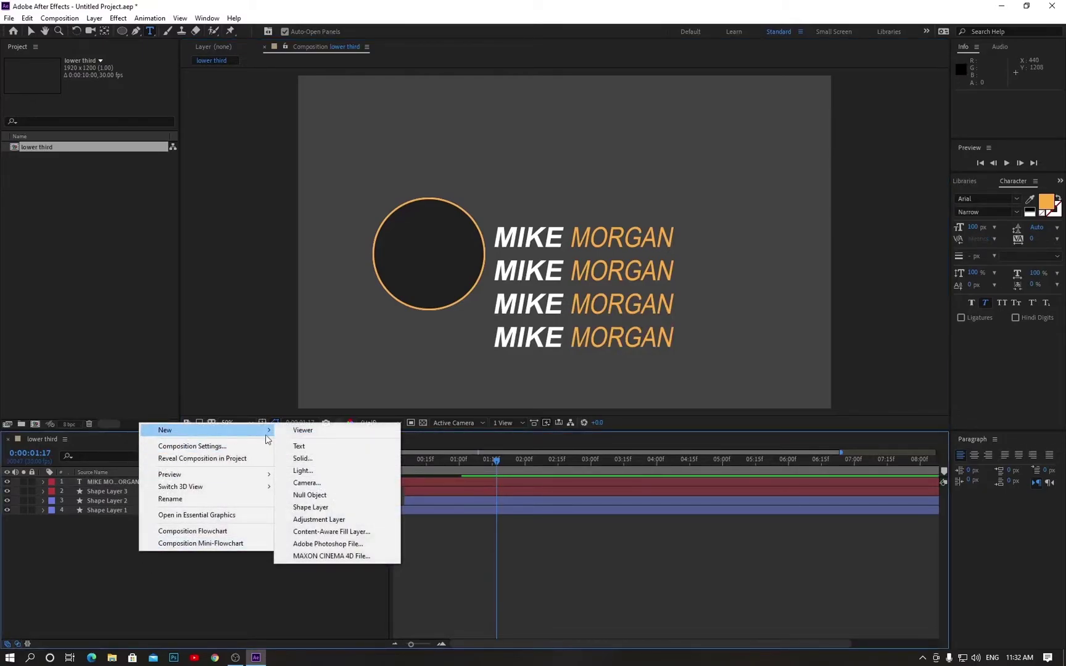
click(314, 506)
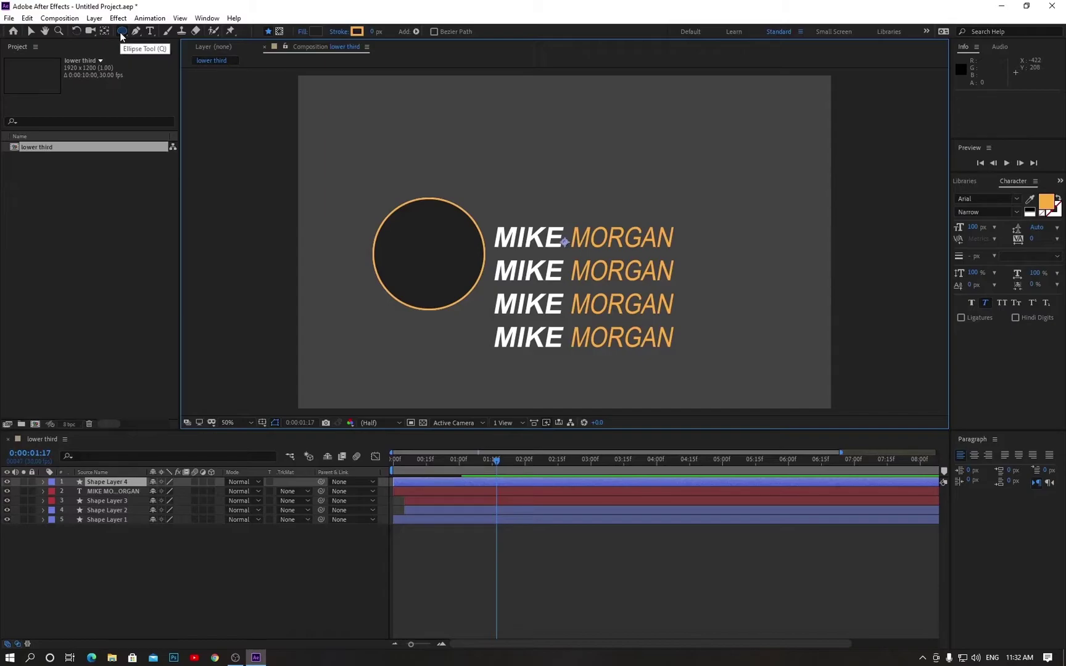
key(q)
key(q)
key(q)
click(214, 71)
key(ctrl+z)
drag(487, 219, 683, 254)
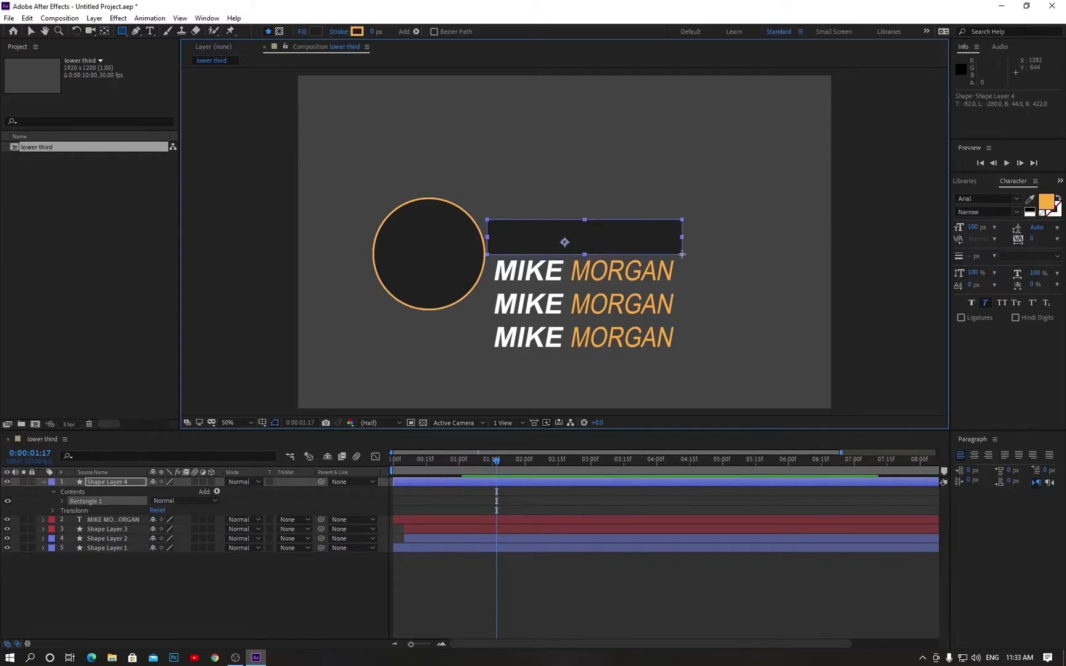
Step: Set the MIKE MORGAN text layer's Track Matte to Alpha Matte using the rectangle
click(43, 481)
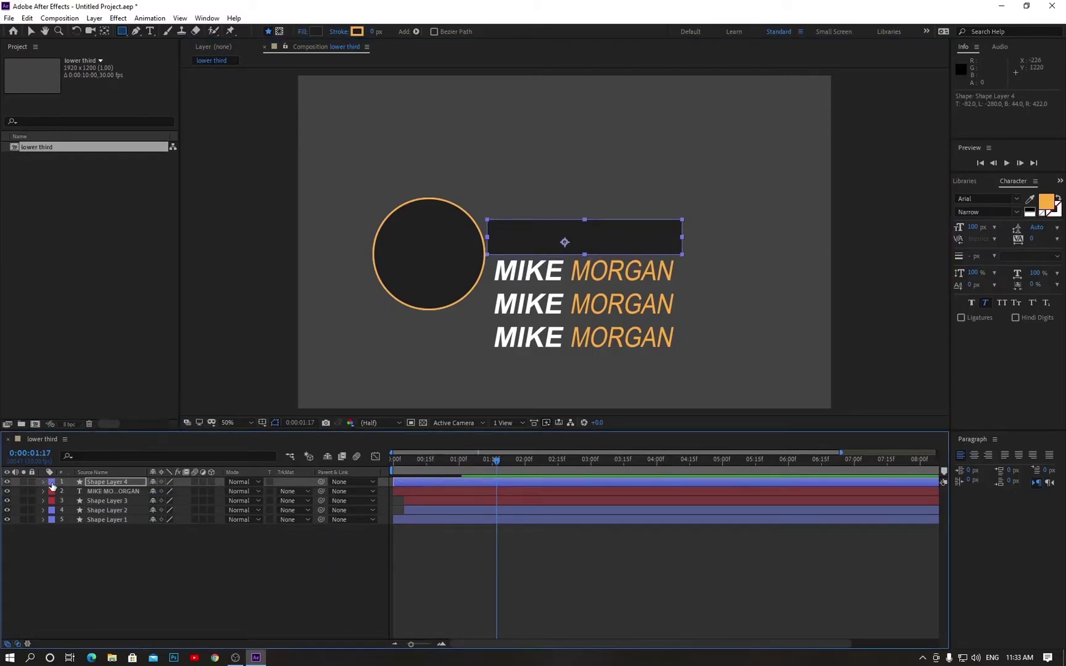
click(286, 491)
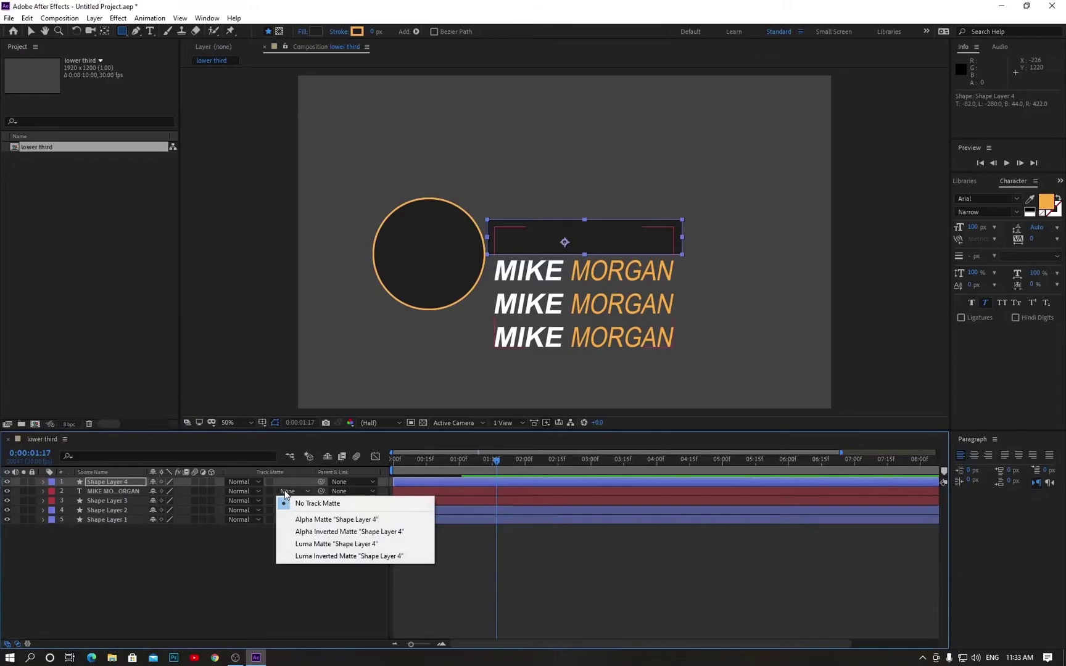
click(307, 521)
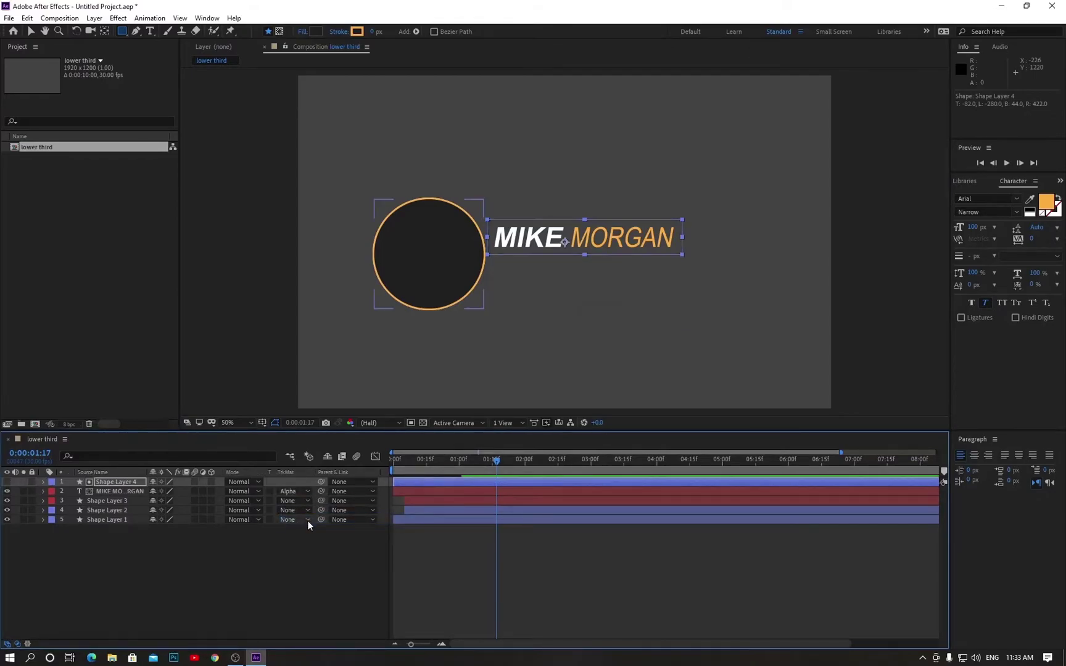
click(143, 491)
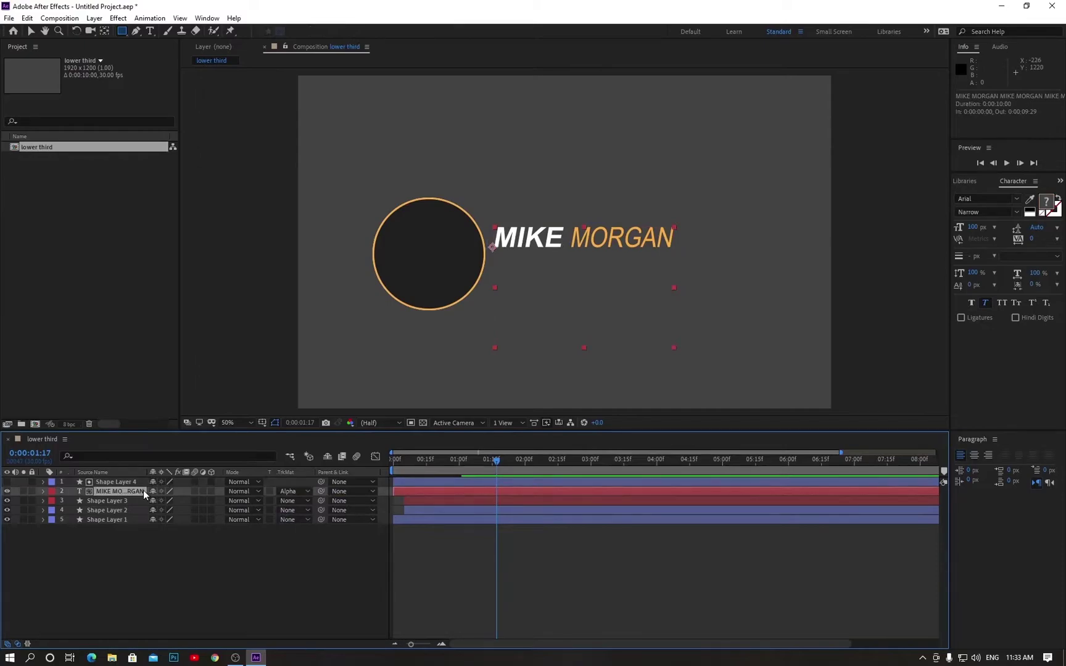
Step: Keyframe the text's Position to slide up from below the matte, landing at 1 second 25 frames
key(p)
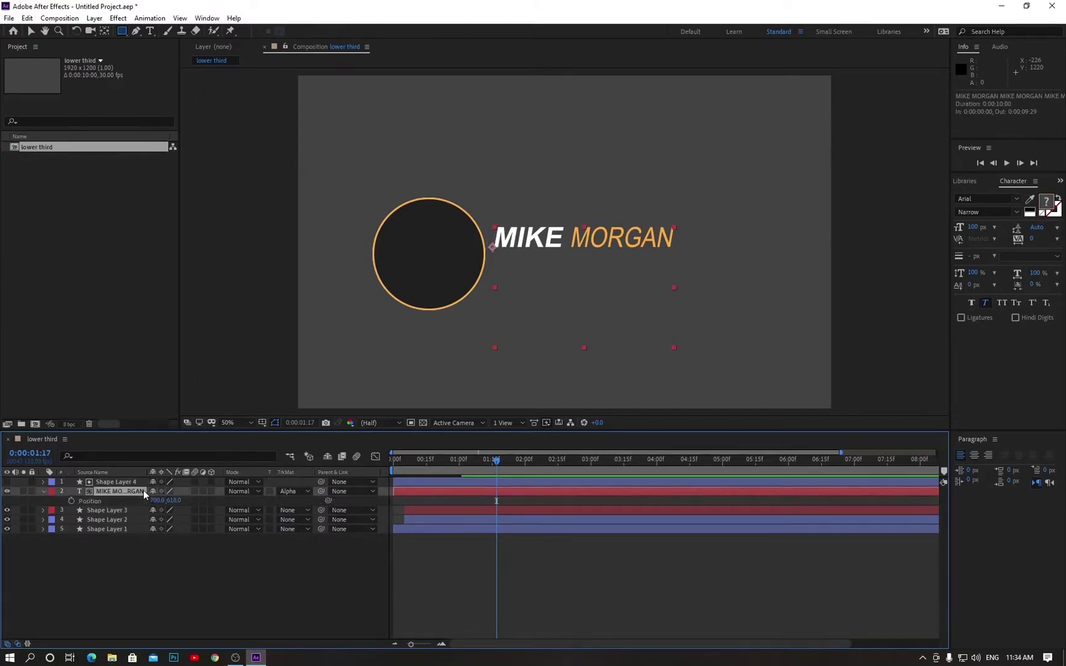
drag(173, 500, 230, 507)
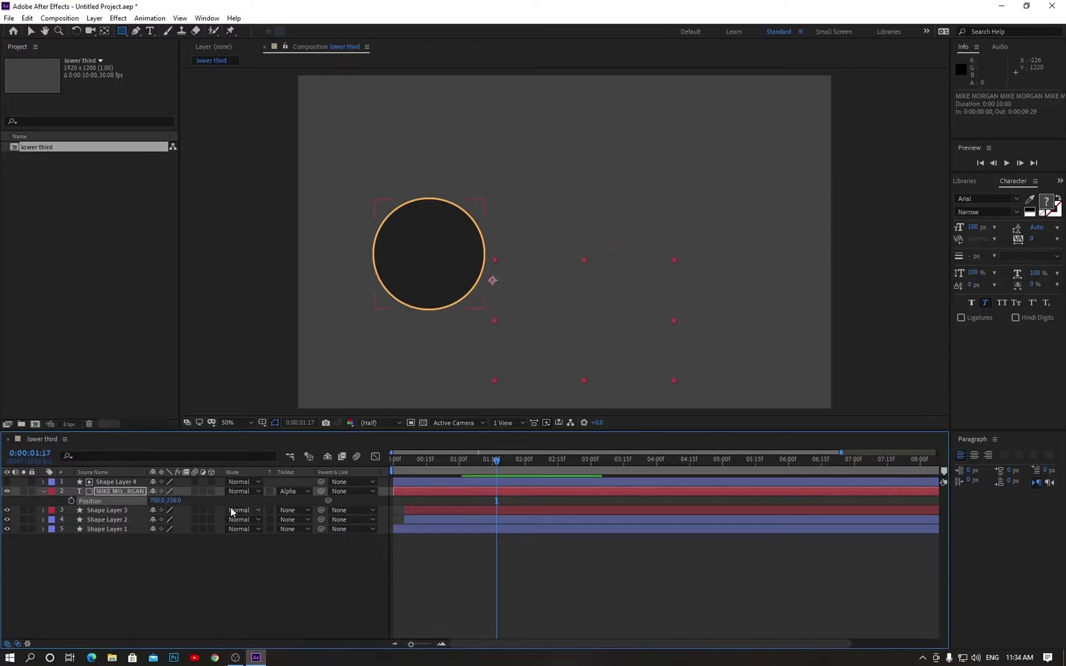
drag(497, 464, 447, 466)
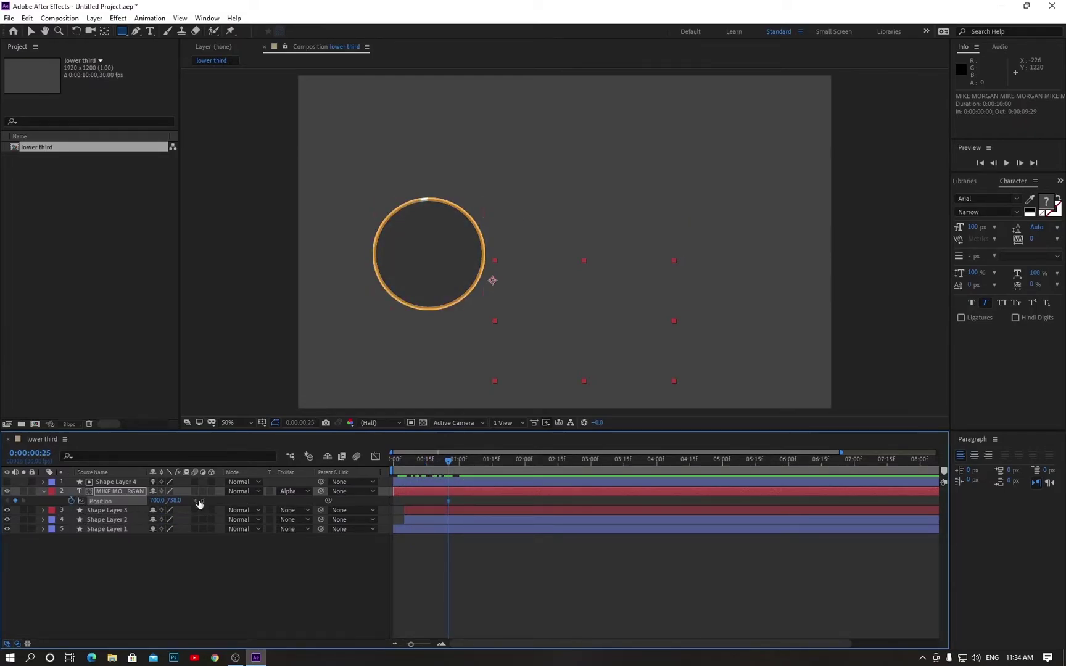
drag(458, 459, 514, 457)
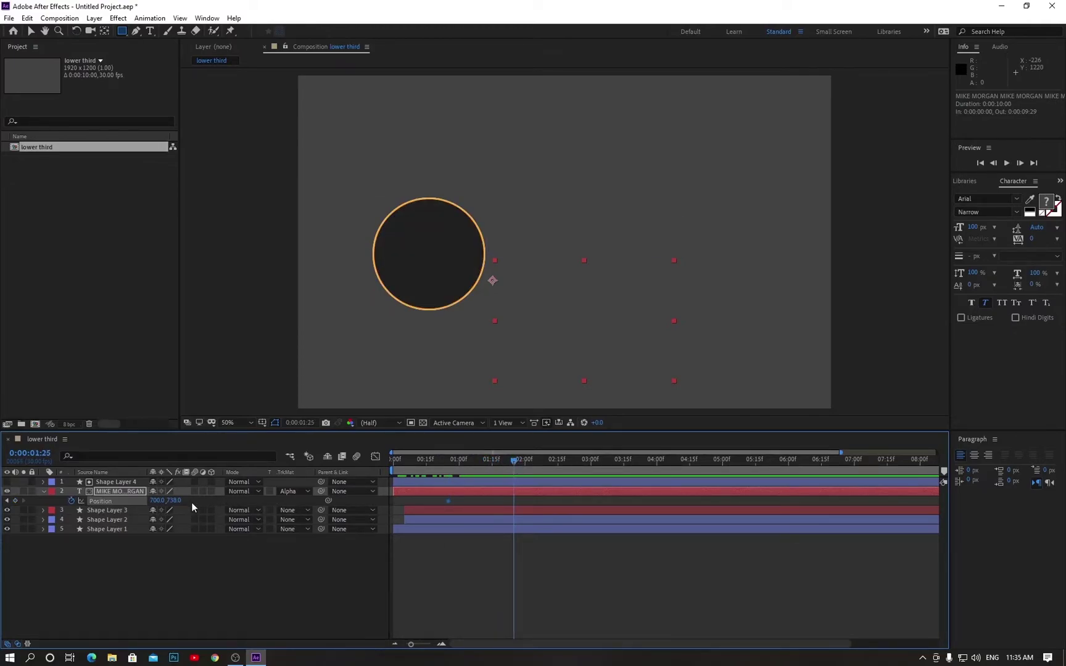
drag(172, 500, 37, 499)
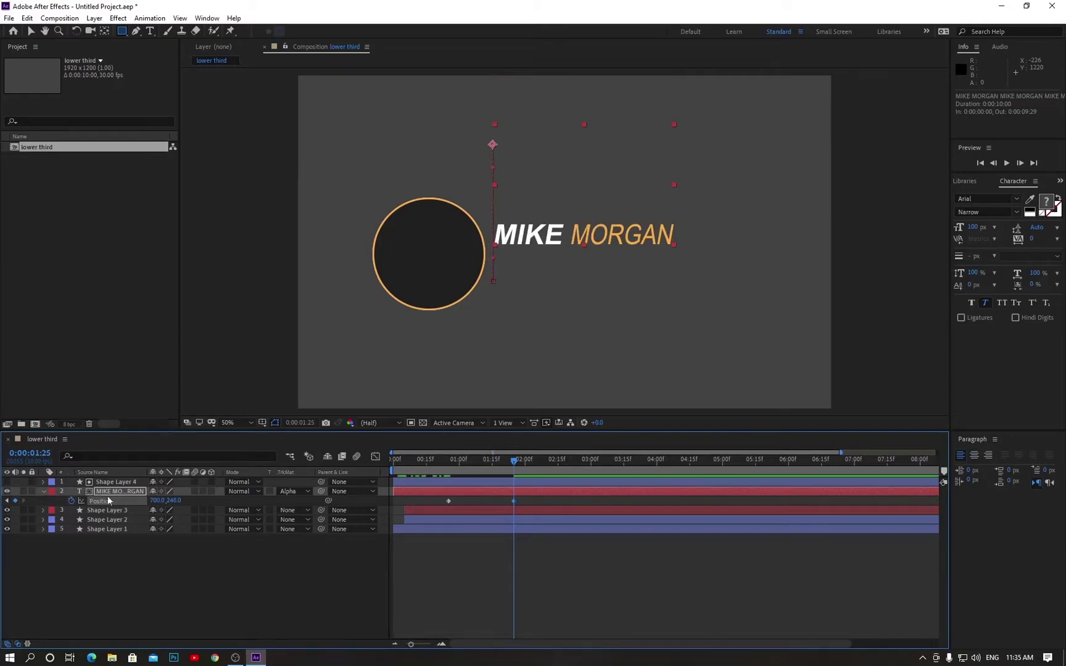
drag(507, 461, 430, 469)
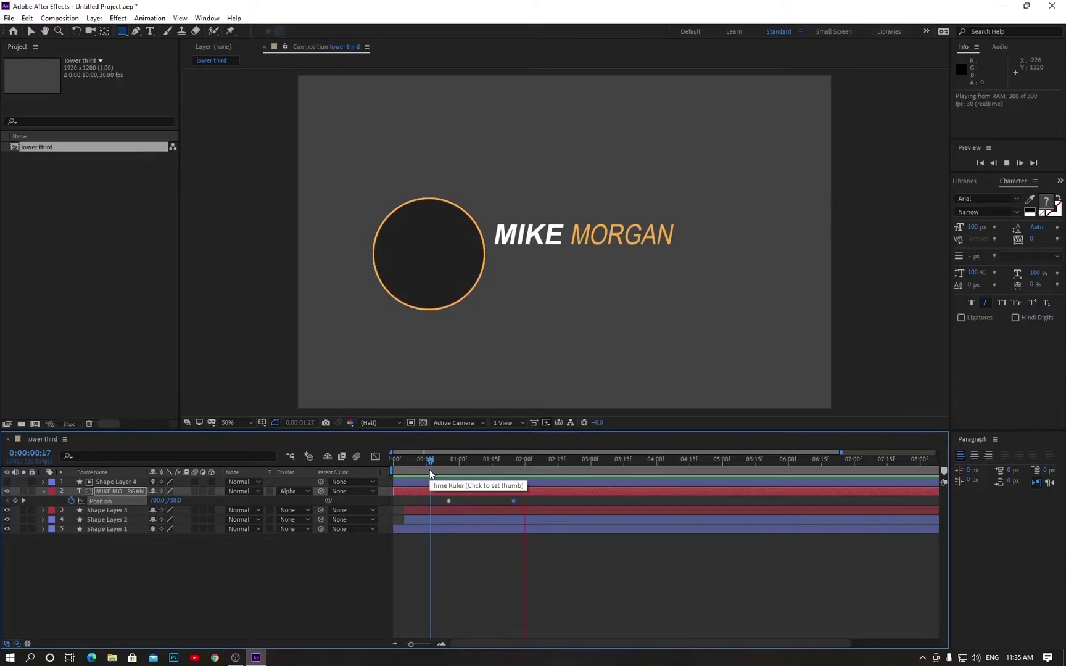
key(space)
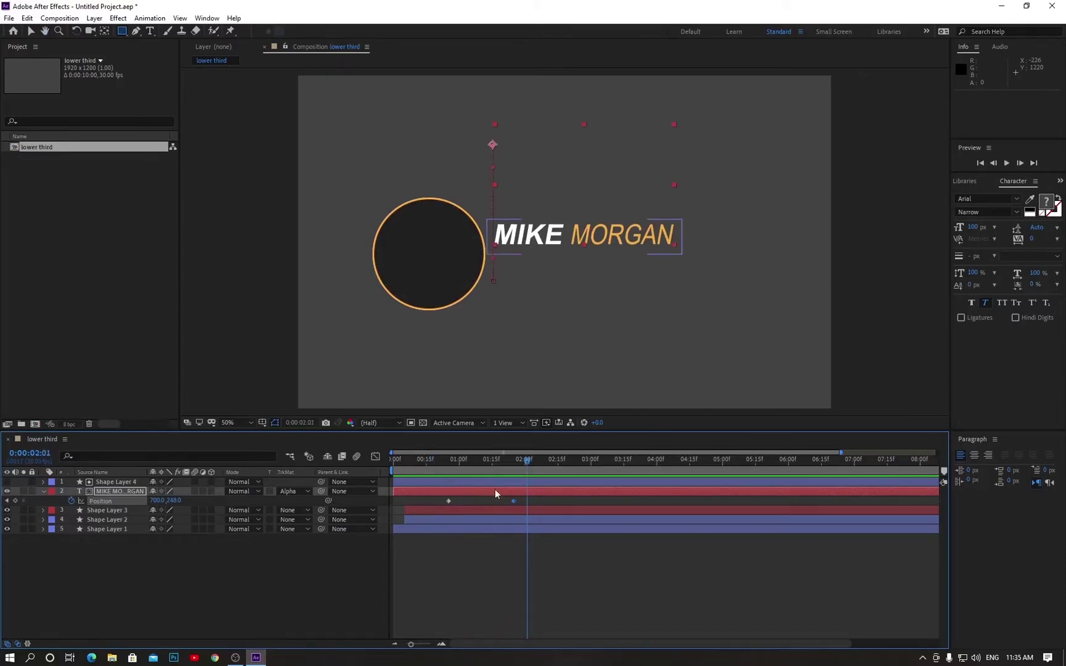
Step: Easy Ease both Position keyframes, adjust their speed graph, and preview the slide-in
drag(543, 500, 438, 509)
key(F9)
click(377, 456)
drag(541, 581, 491, 615)
drag(523, 460, 438, 476)
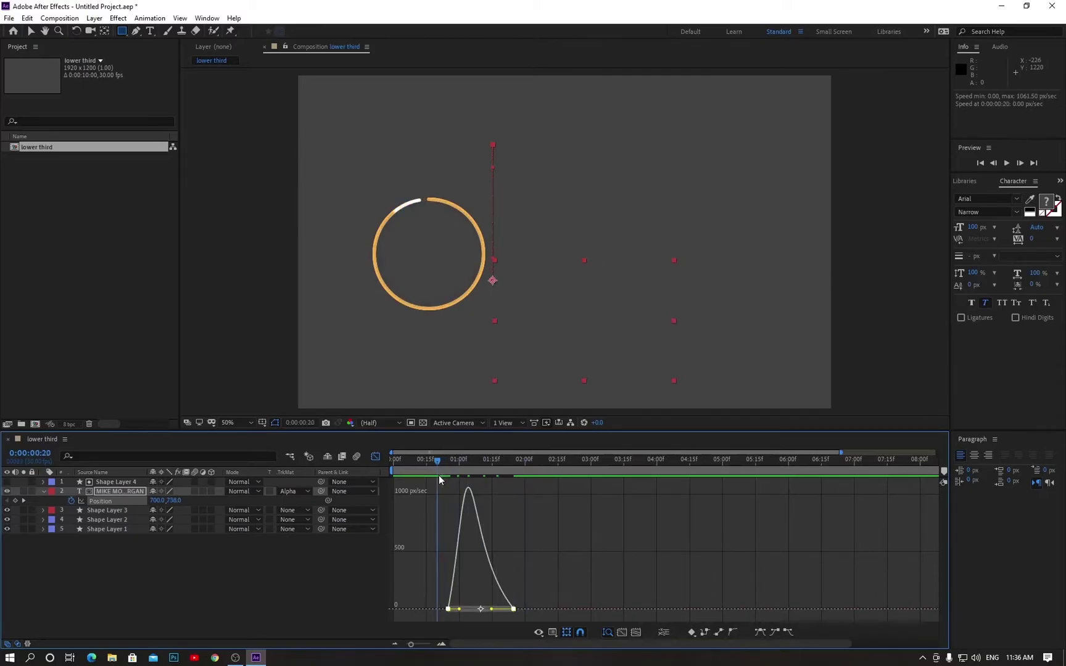
key(space)
key(space)
click(374, 457)
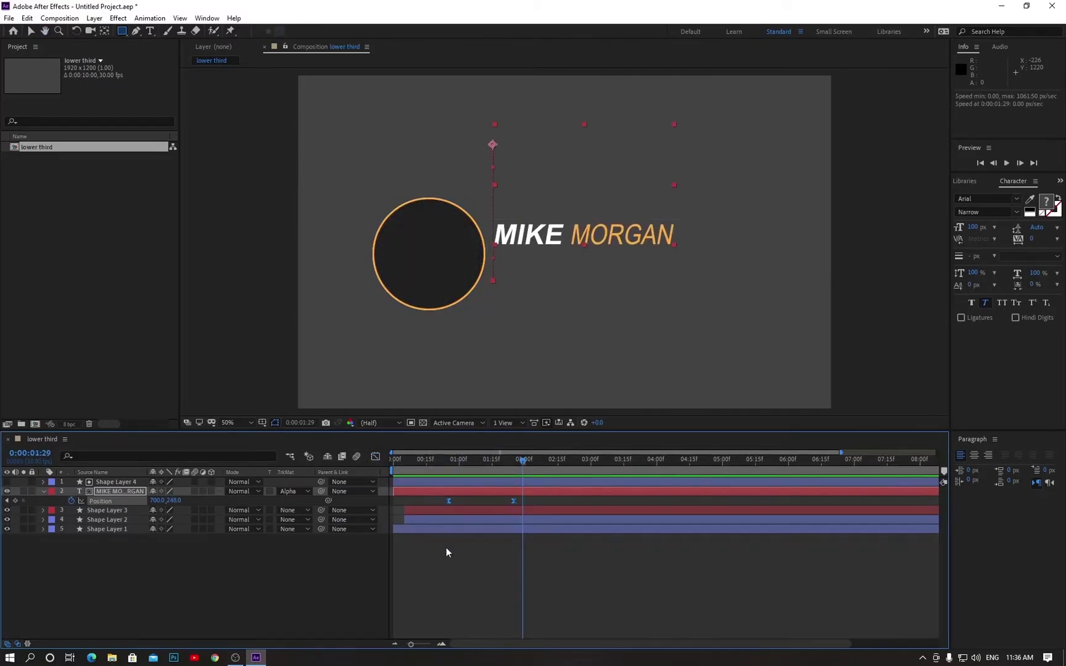
click(197, 586)
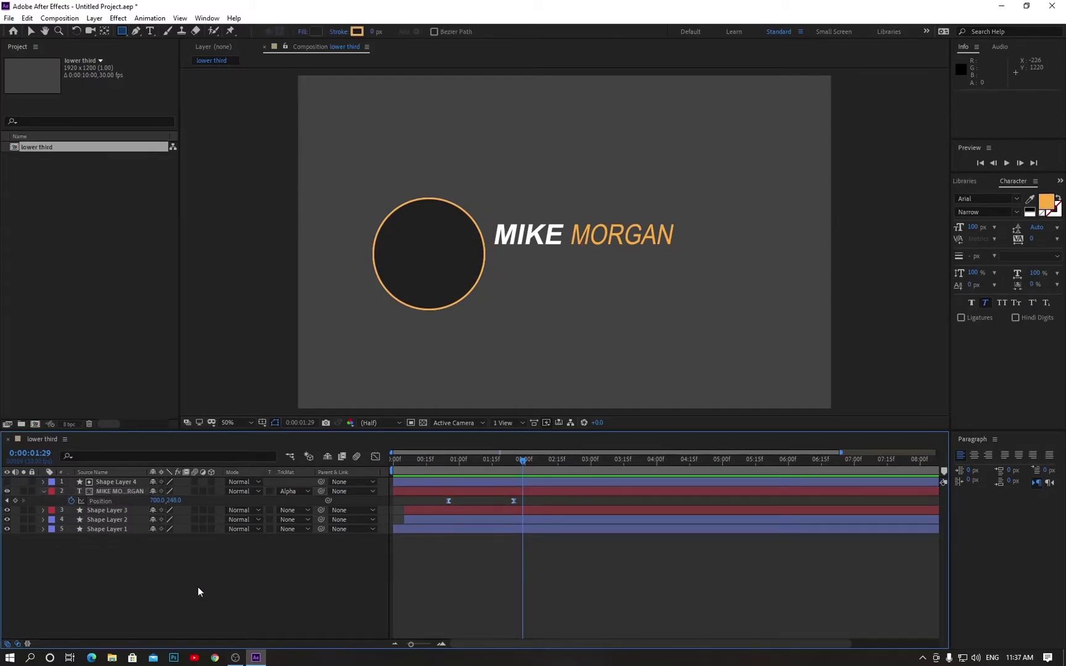
Step: Add a new text layer reading 'YOUR TEXT HERE'
right_click(197, 586)
mouse_move(267, 465)
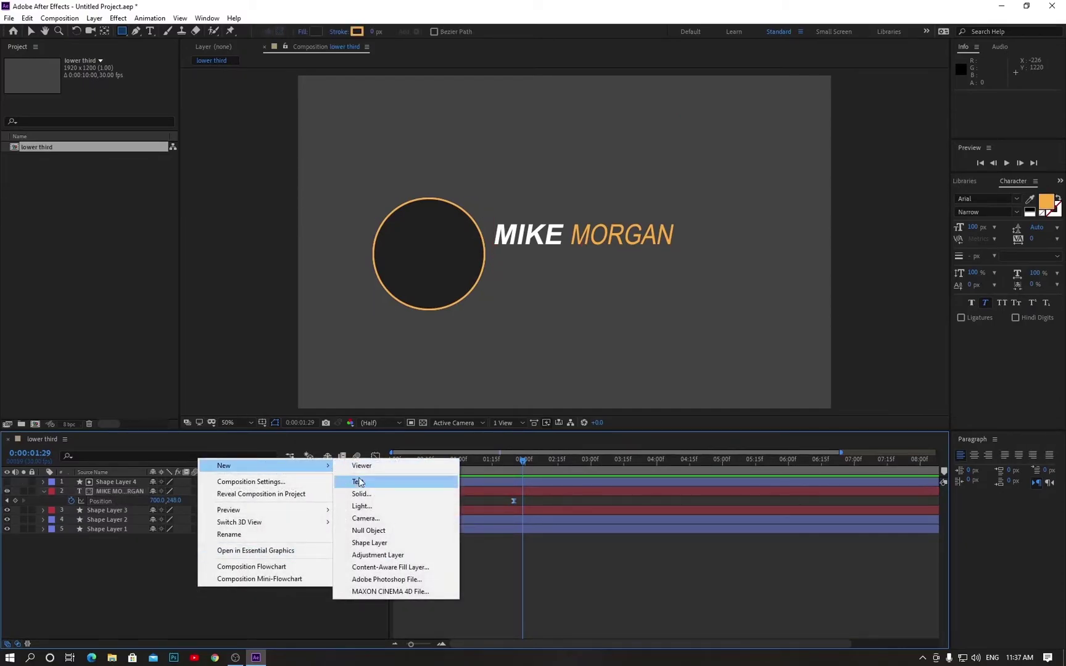
click(359, 482)
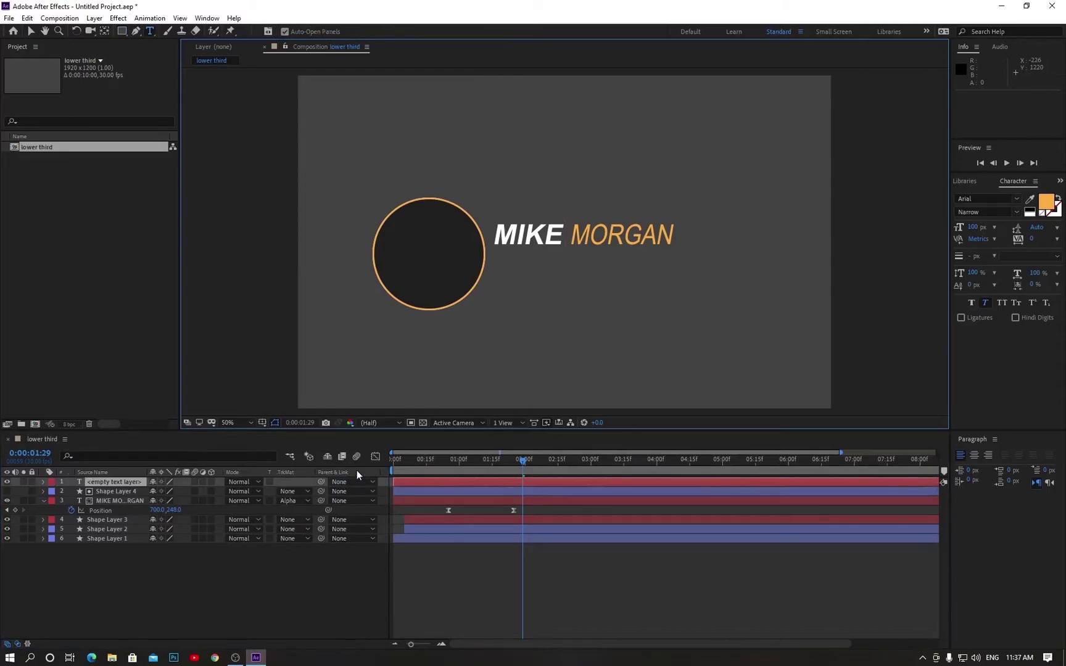
text(YOU)
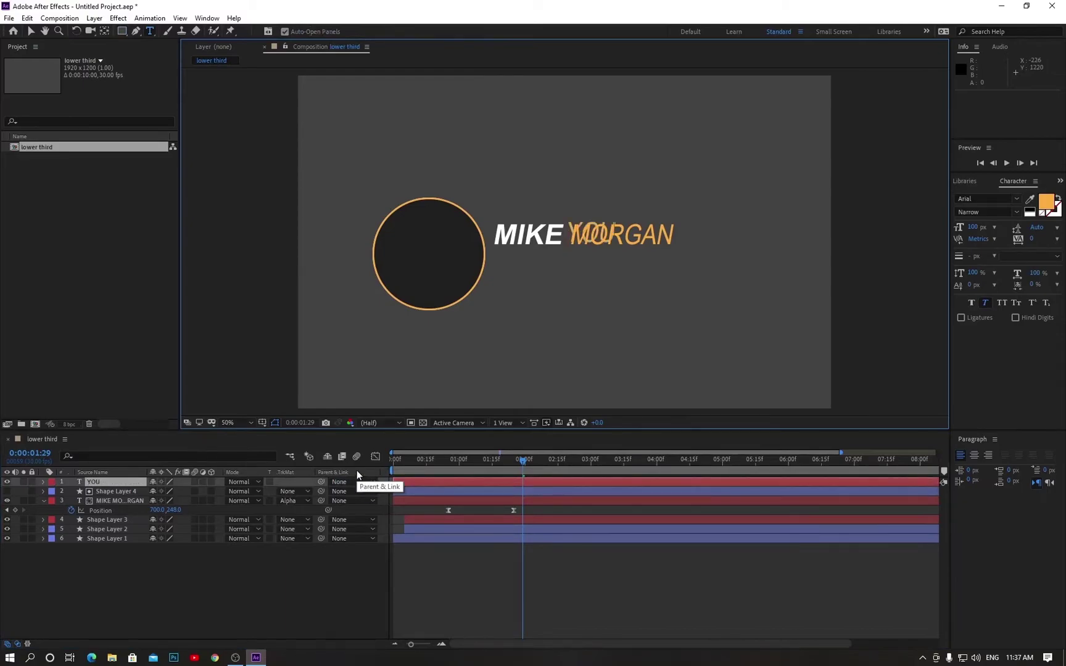
text(R TEXT HERE)
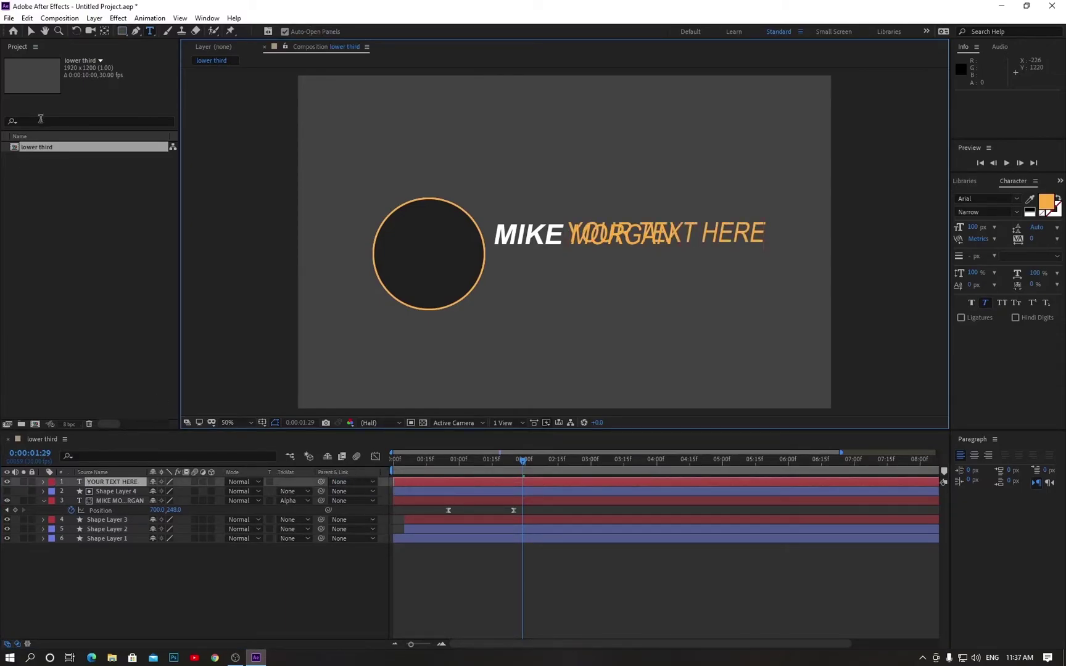
Step: Place YOUR TEXT HERE just below MIKE MORGAN and shrink its font to 73 px
click(29, 31)
drag(722, 235, 647, 267)
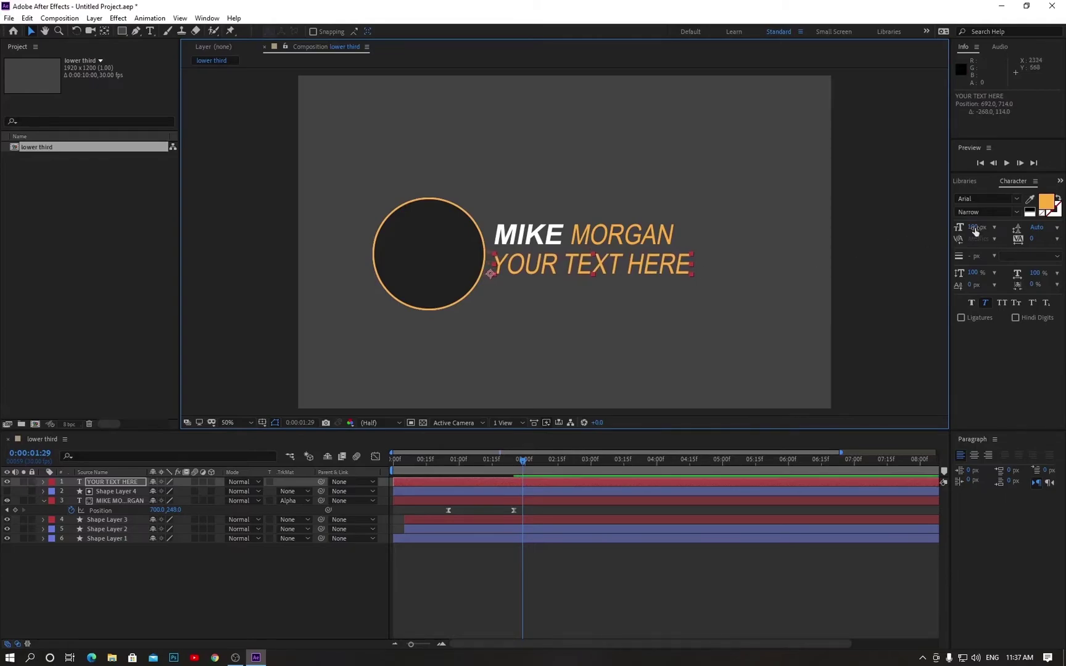
drag(975, 228, 960, 230)
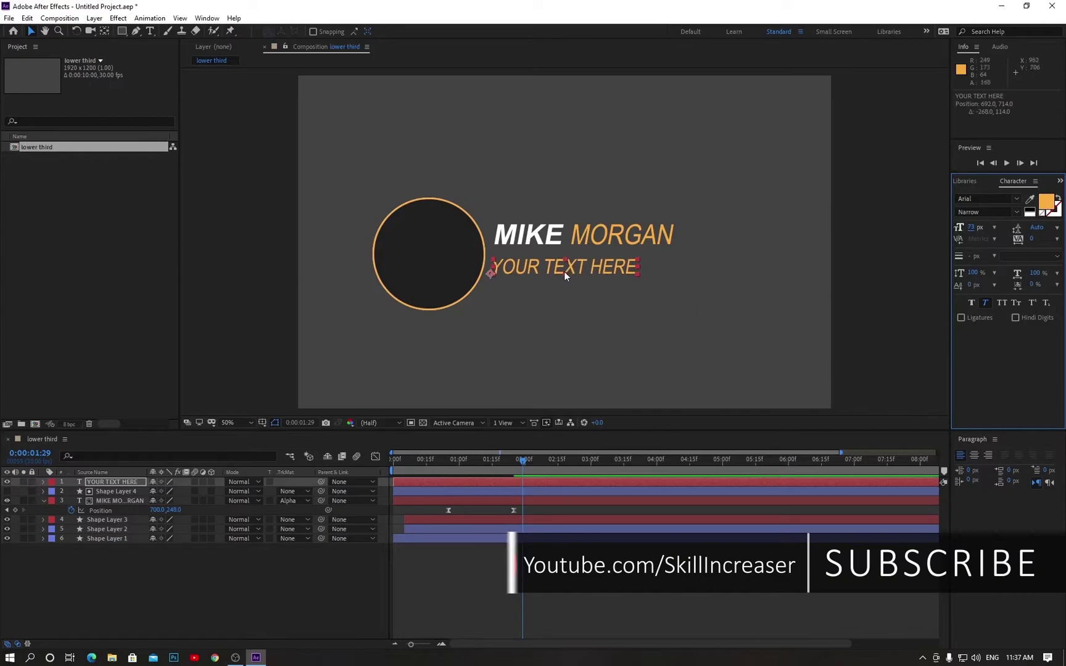
drag(561, 267, 566, 267)
key(q)
key(ctrl+z)
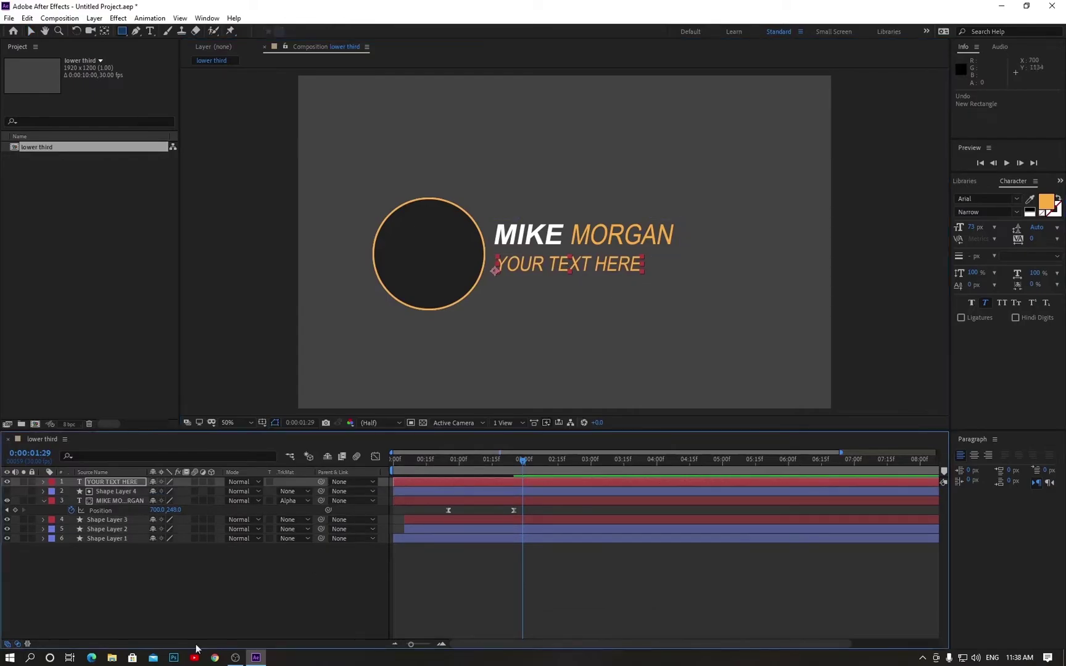
Step: Create a new shape layer with a rectangle covering the YOUR TEXT HERE text
right_click(157, 588)
mouse_move(274, 467)
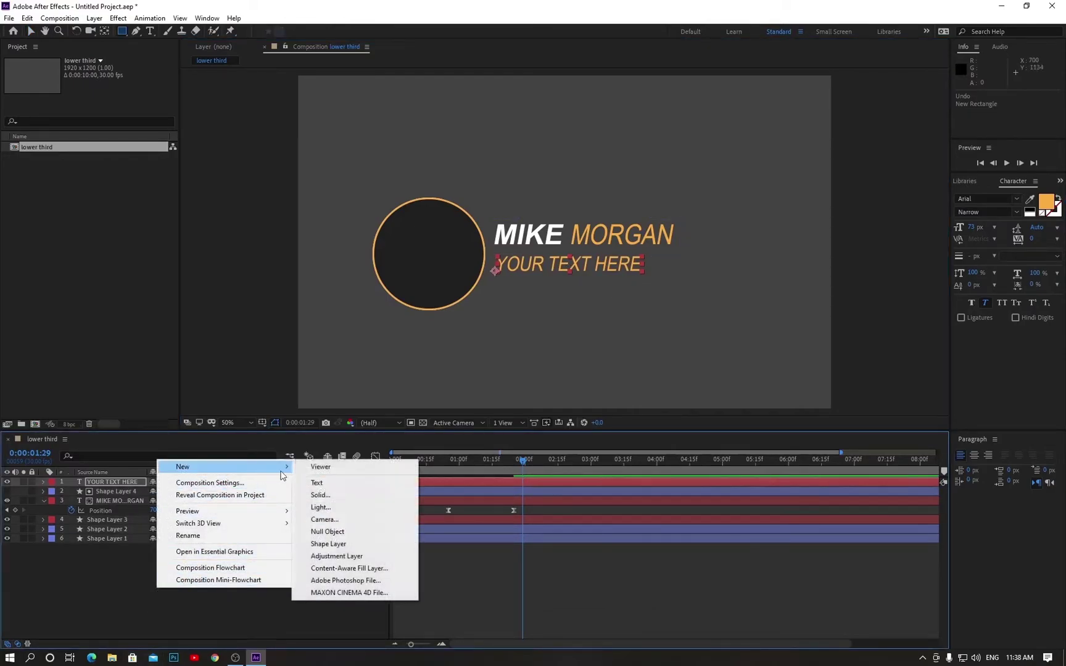
click(335, 544)
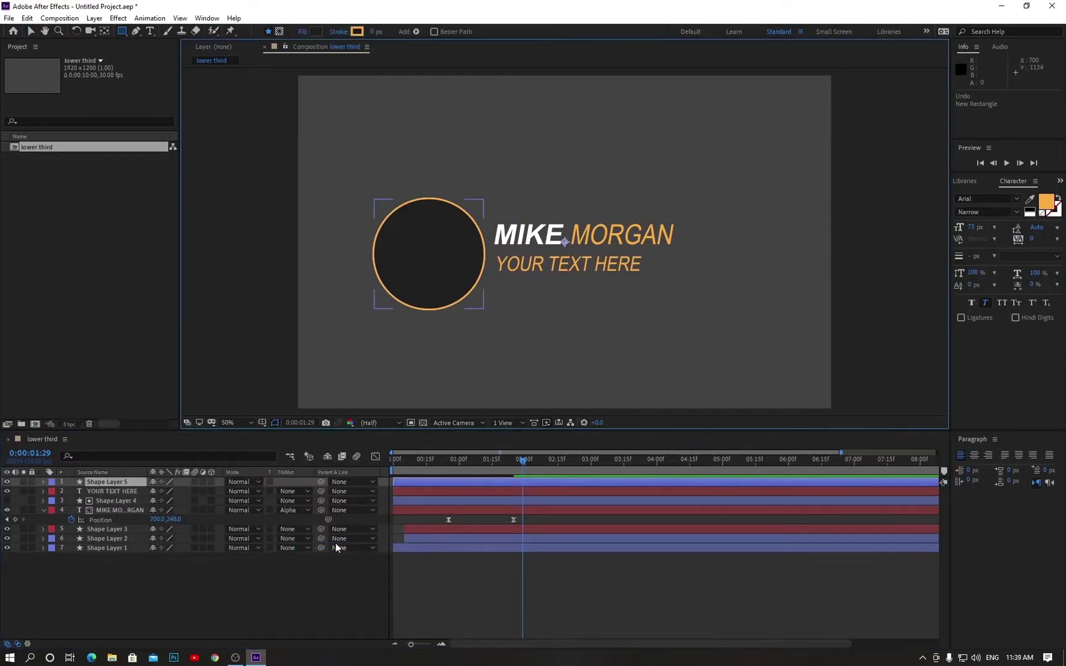
drag(492, 255, 693, 277)
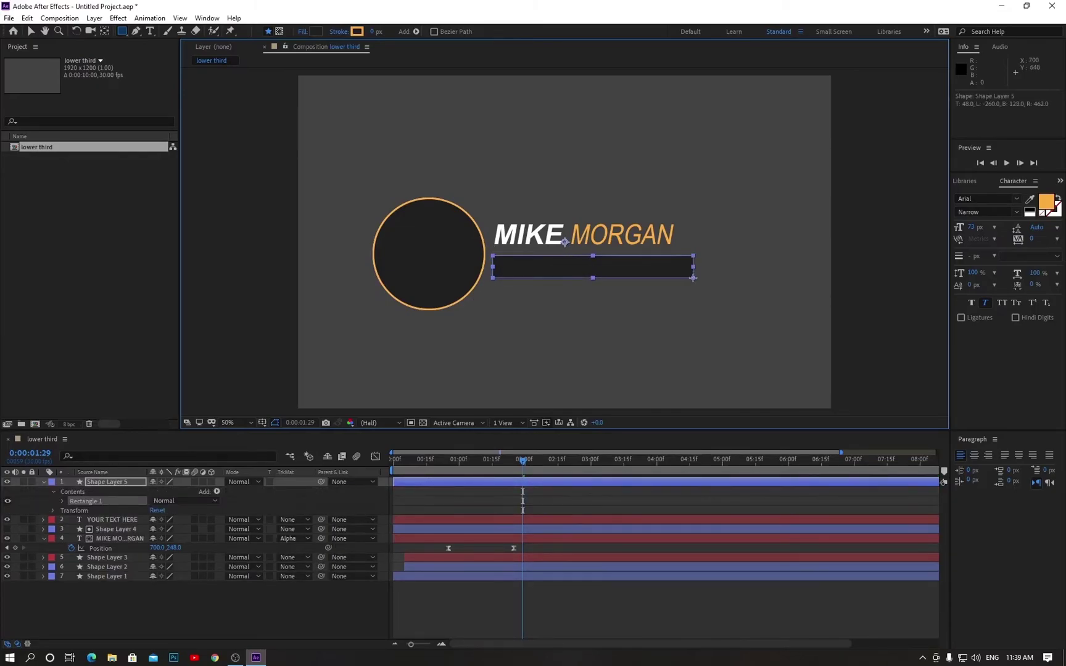
Step: Set YOUR TEXT HERE's track matte to Alpha Matte 'Shape Layer 5'
click(45, 482)
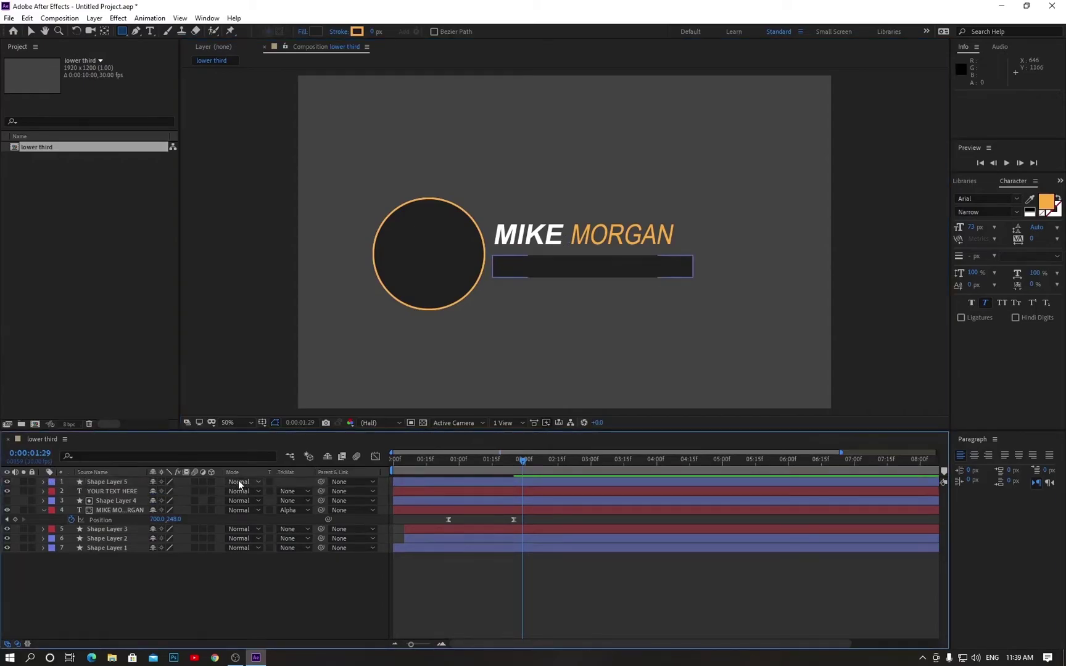
click(299, 489)
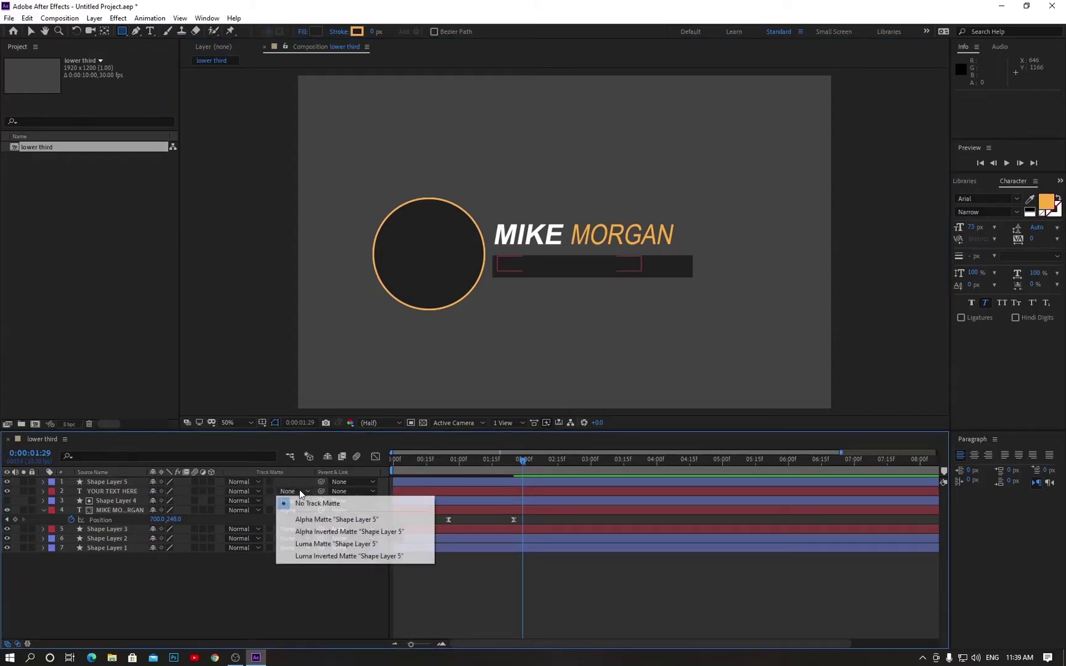
click(311, 523)
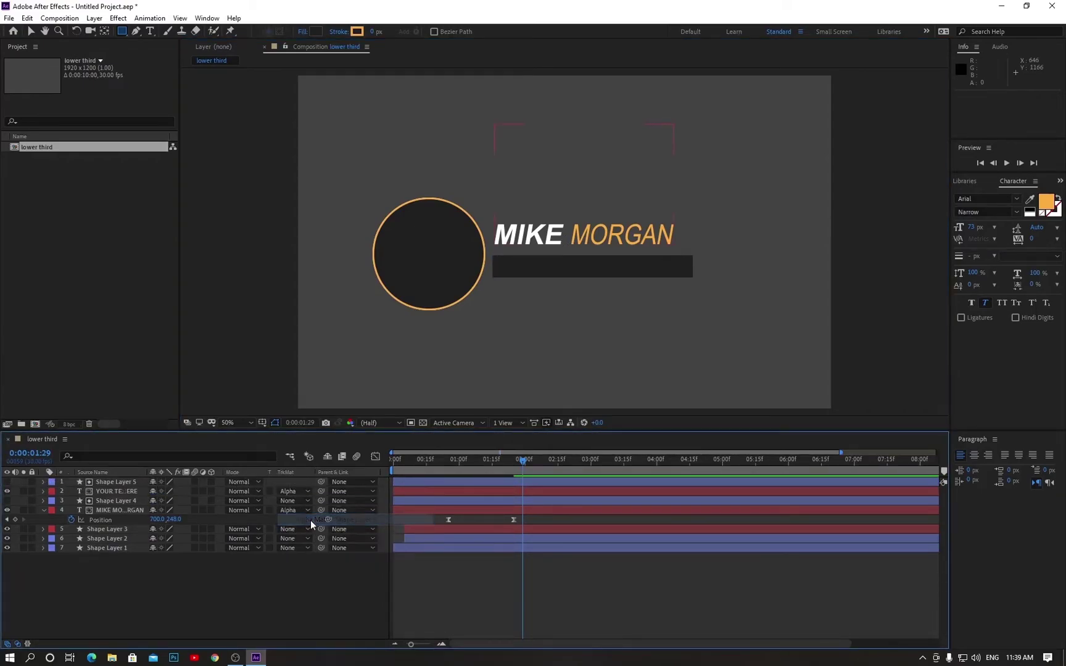
click(118, 492)
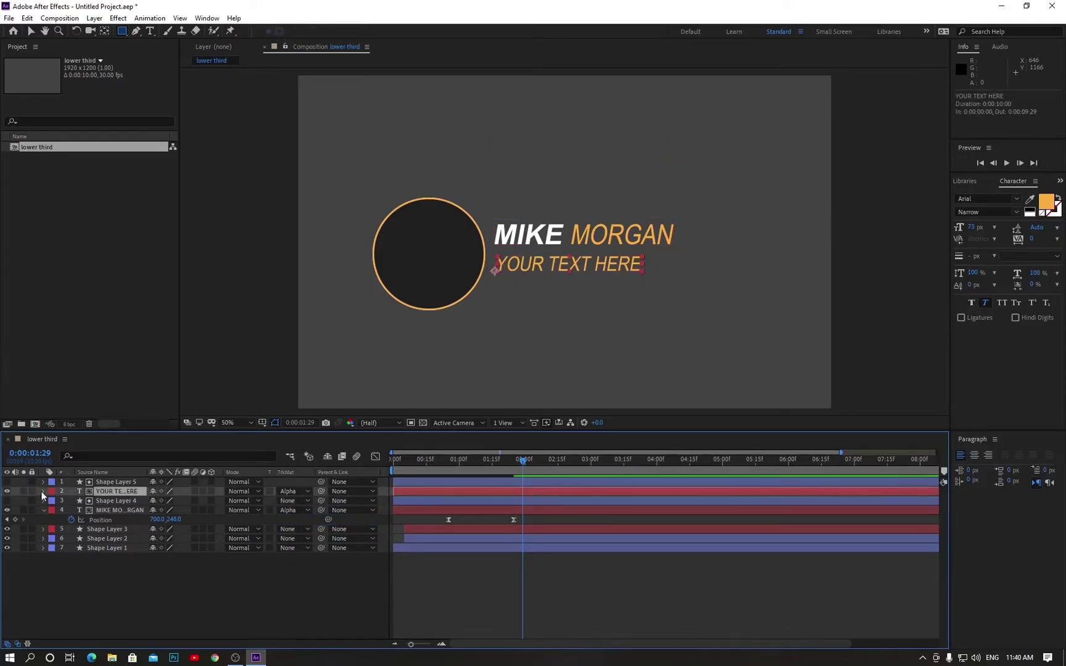
Step: Keyframe YOUR TEXT HERE's Position from hidden at 0:00:00:25 to visible at 0:00:01:25, eased
key(p)
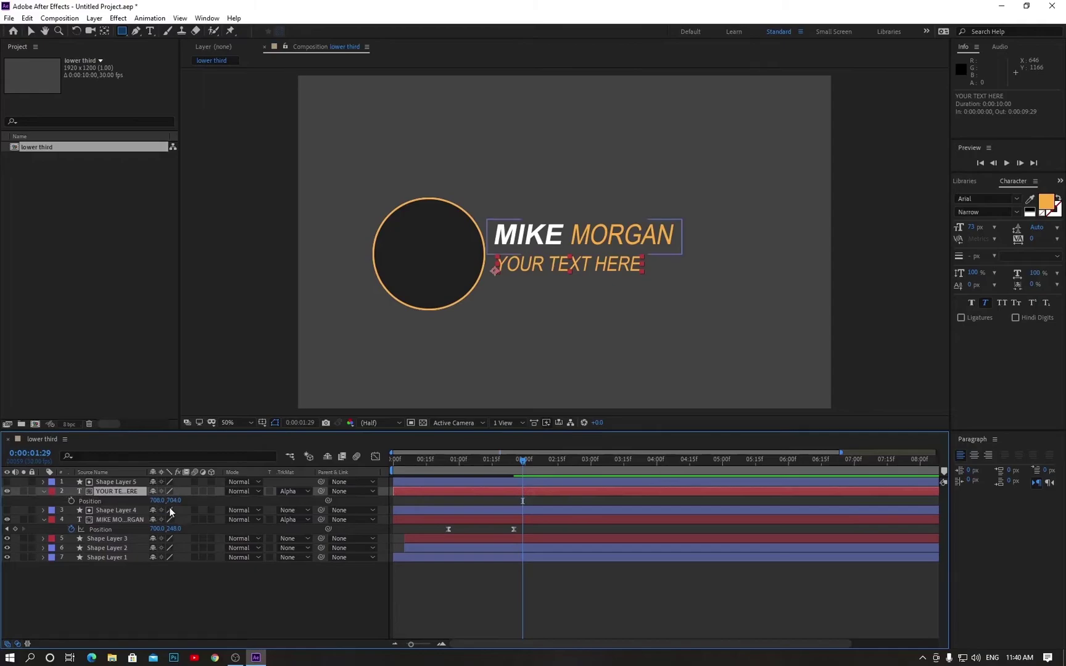
drag(174, 501, 137, 502)
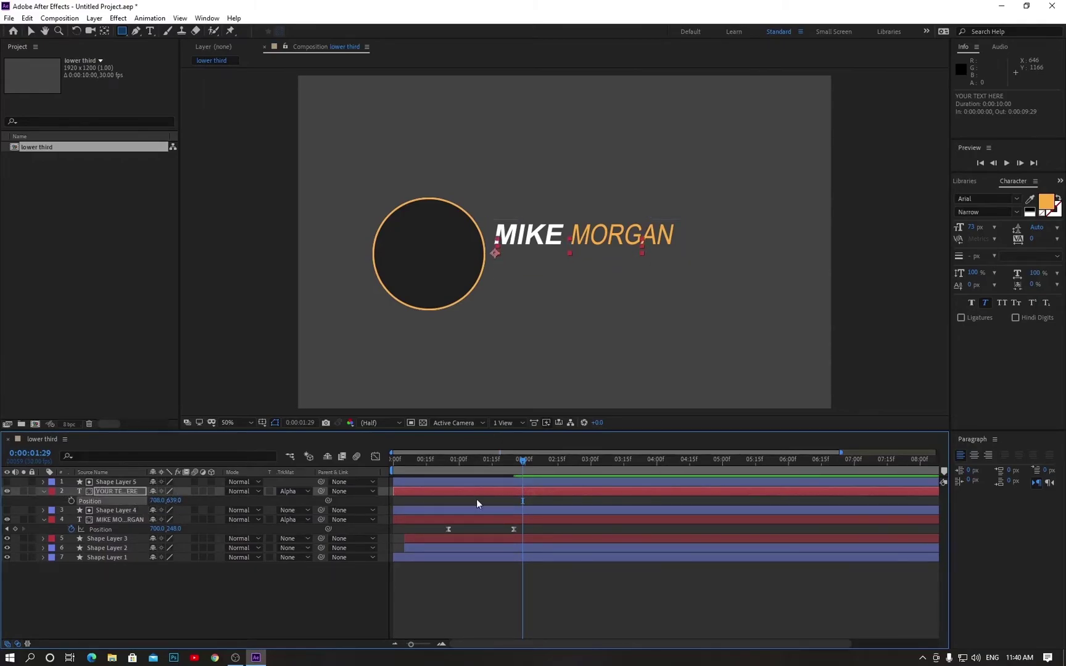
drag(518, 463, 448, 472)
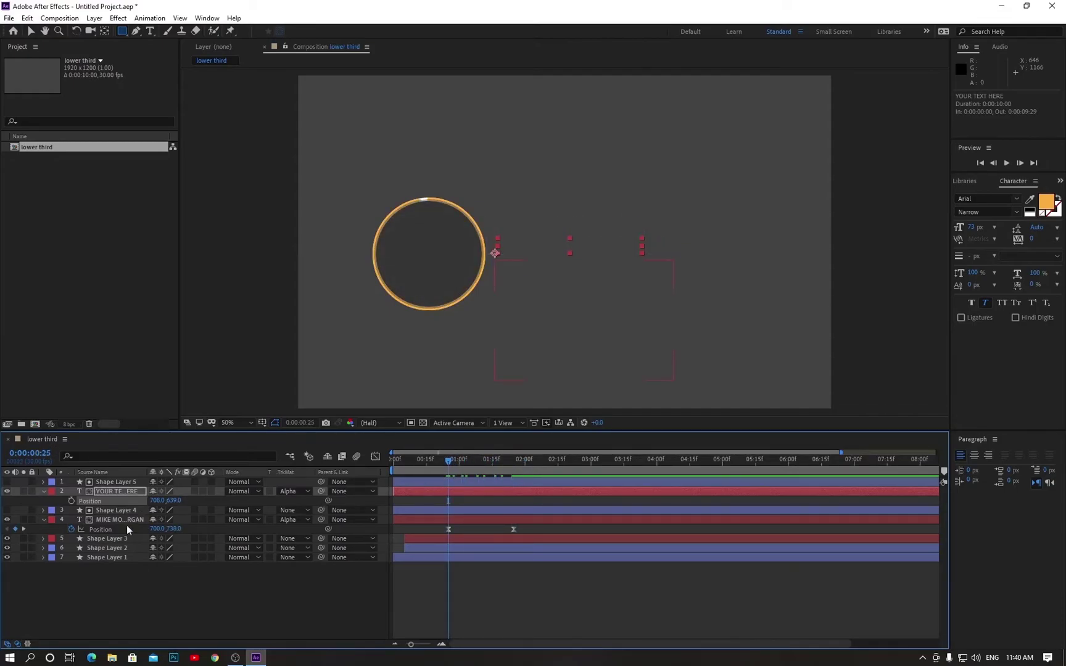
click(71, 500)
drag(456, 463, 515, 467)
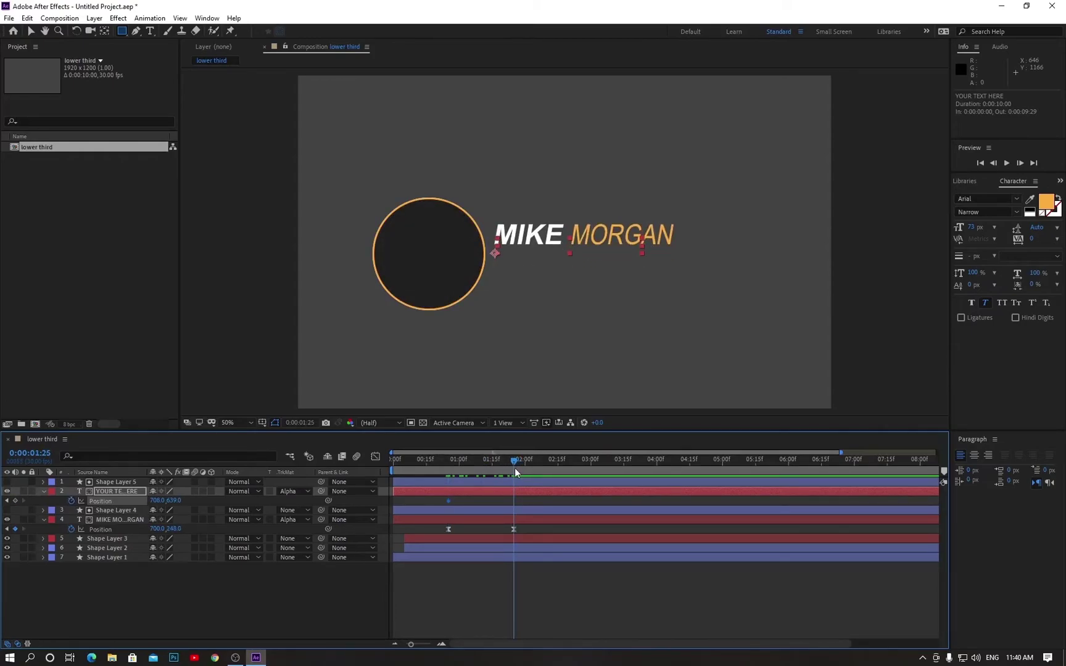
drag(173, 501, 212, 502)
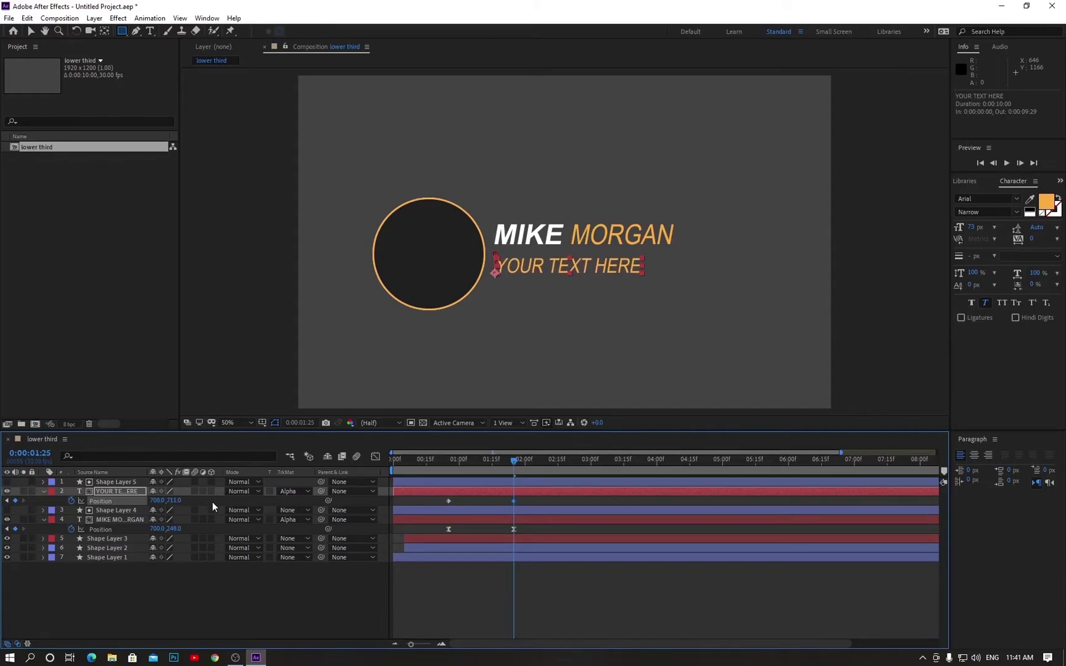
drag(524, 499, 438, 503)
key(F9)
Step: Skew the subtitle's speed curve in the Graph Editor for a quicker start, then preview
click(374, 457)
drag(547, 597, 428, 614)
drag(504, 611, 490, 610)
drag(514, 459, 397, 480)
key(space)
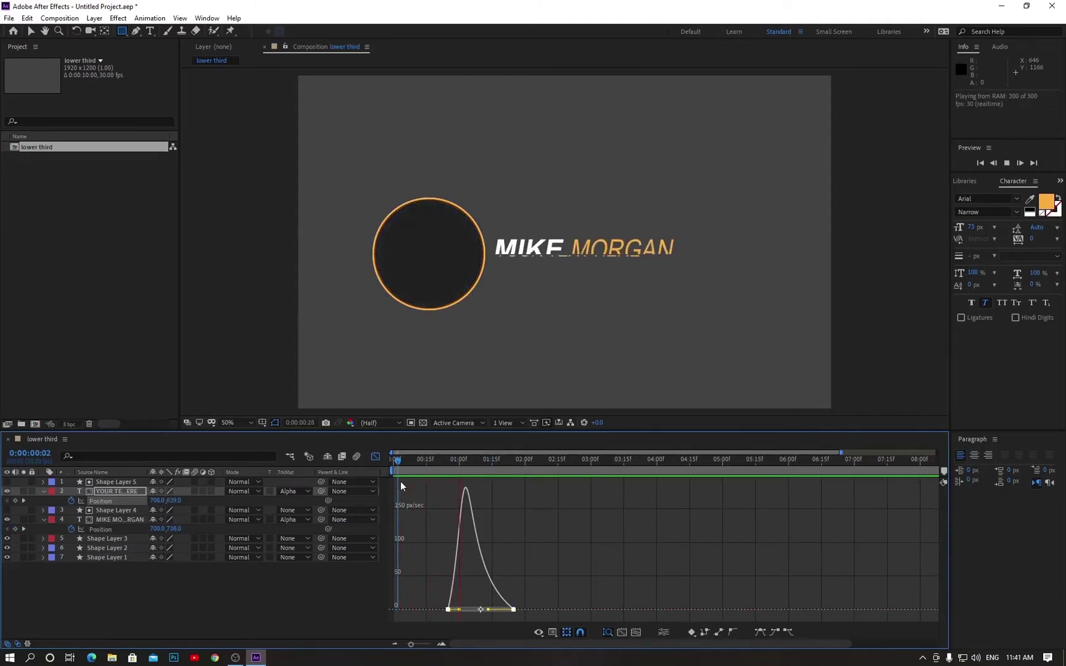
key(space)
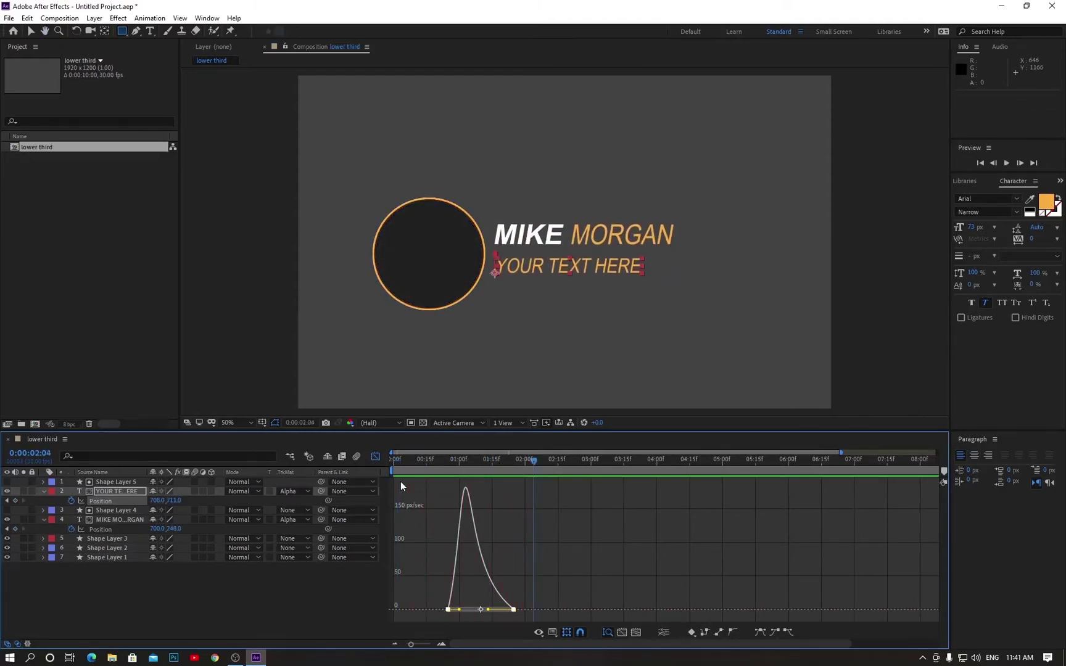
click(375, 457)
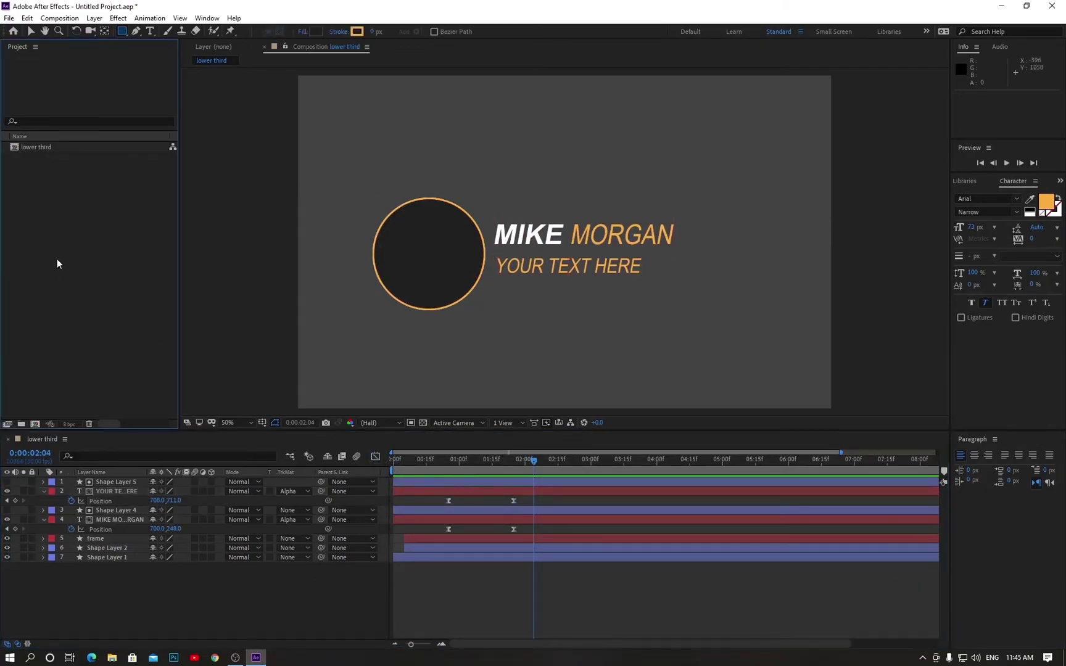
Step: Import the portrait photo from the Pictures folder into the project
double_click(56, 264)
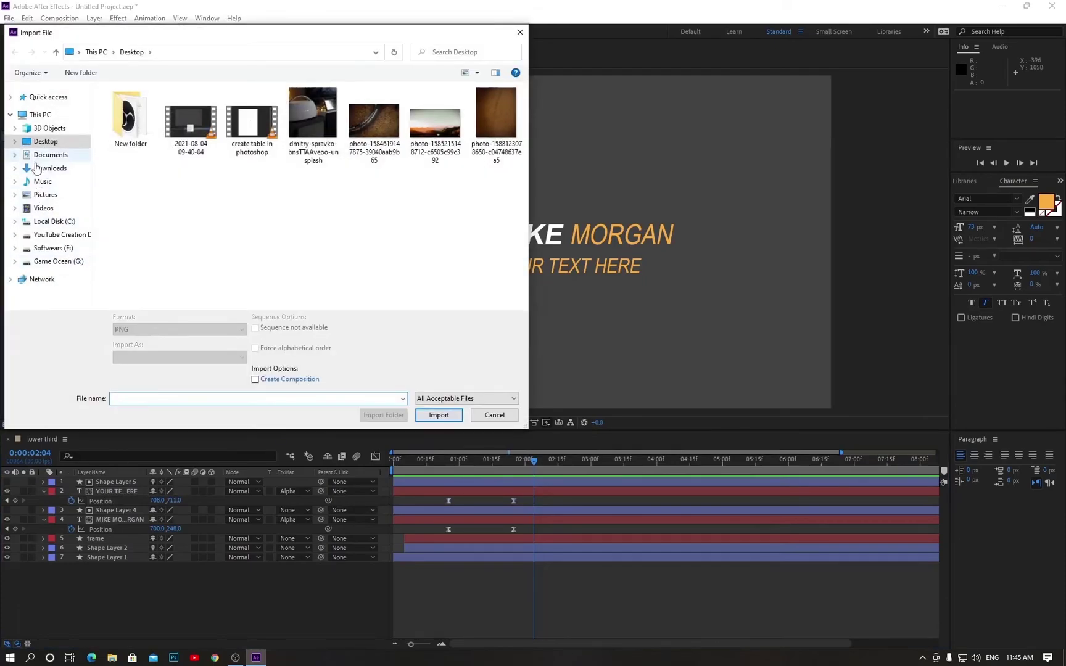
click(45, 194)
click(251, 120)
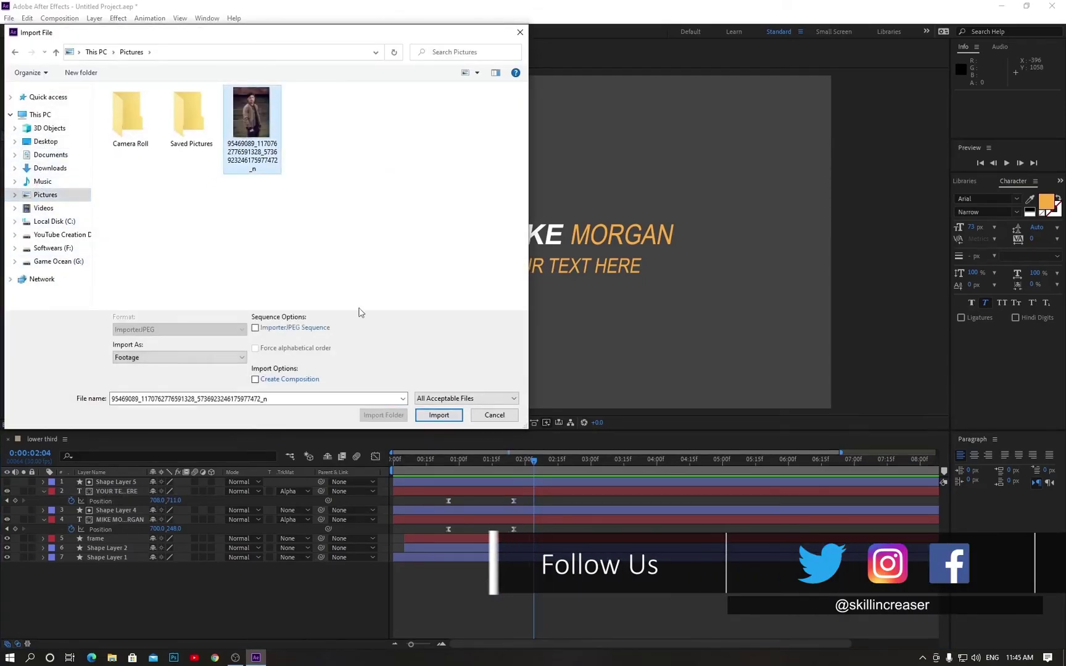
click(439, 415)
Step: Add the photo to the comp, move it left over the circle, and put frame above it
drag(78, 147, 117, 532)
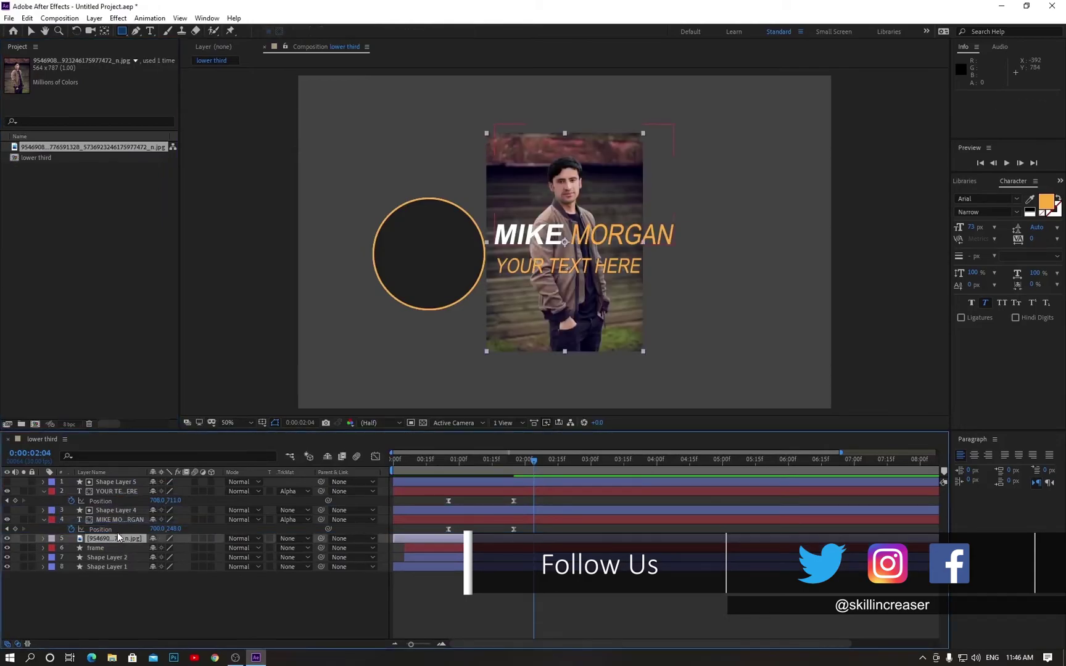
click(31, 30)
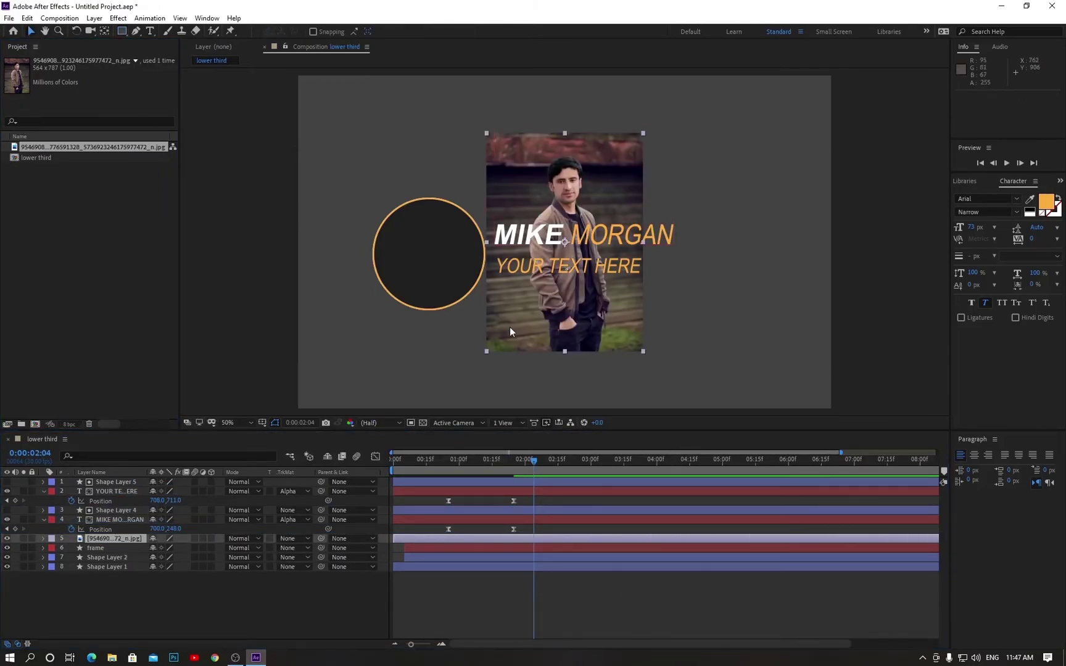
drag(529, 344, 395, 396)
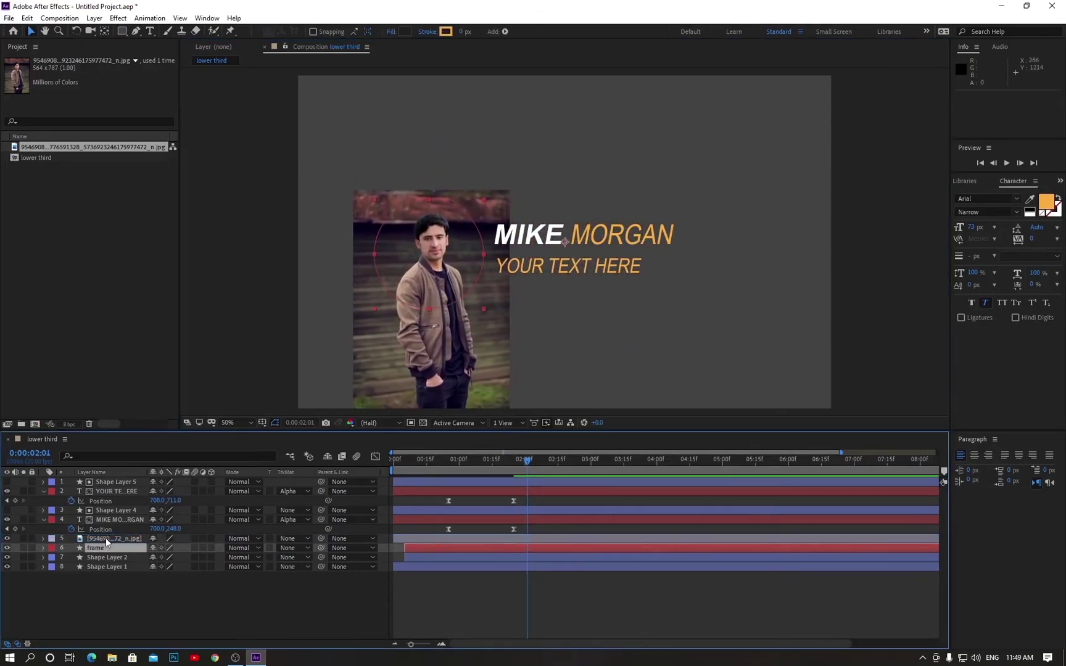
drag(105, 538, 105, 538)
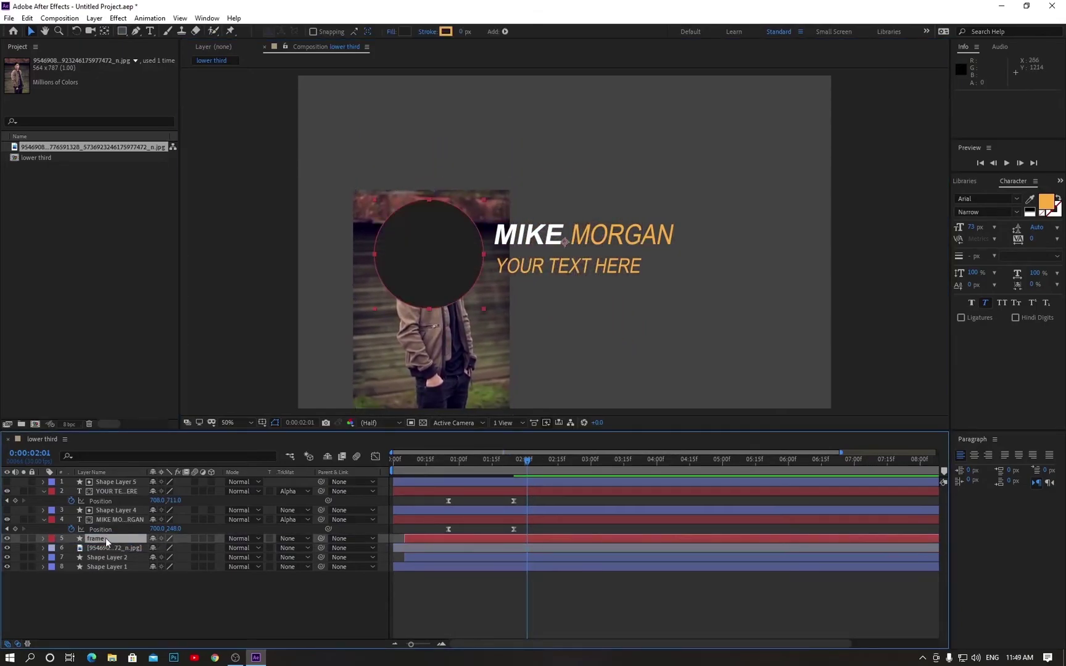
Step: Matte the photo with Alpha Matte 'frame' and scale it down to about 93%
click(283, 549)
click(311, 576)
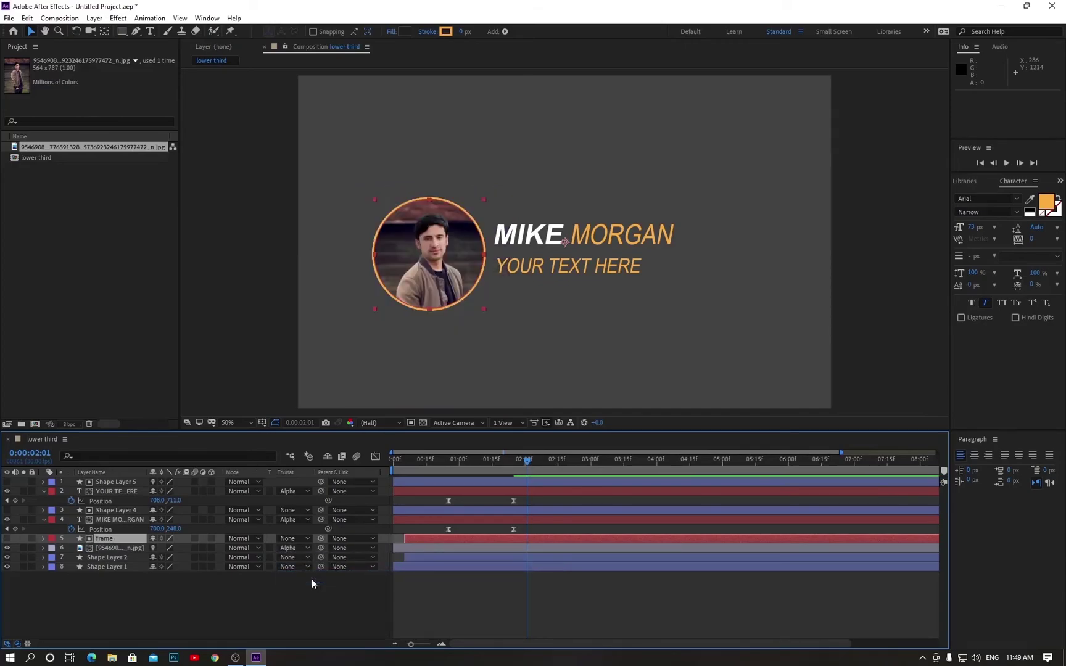
click(128, 550)
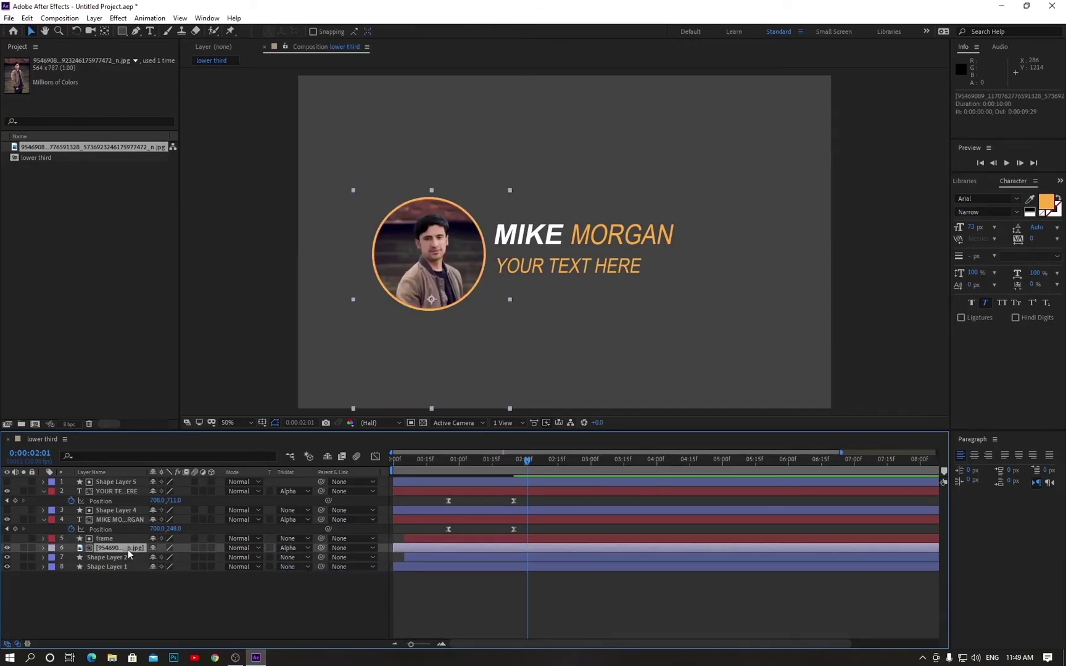
key(s)
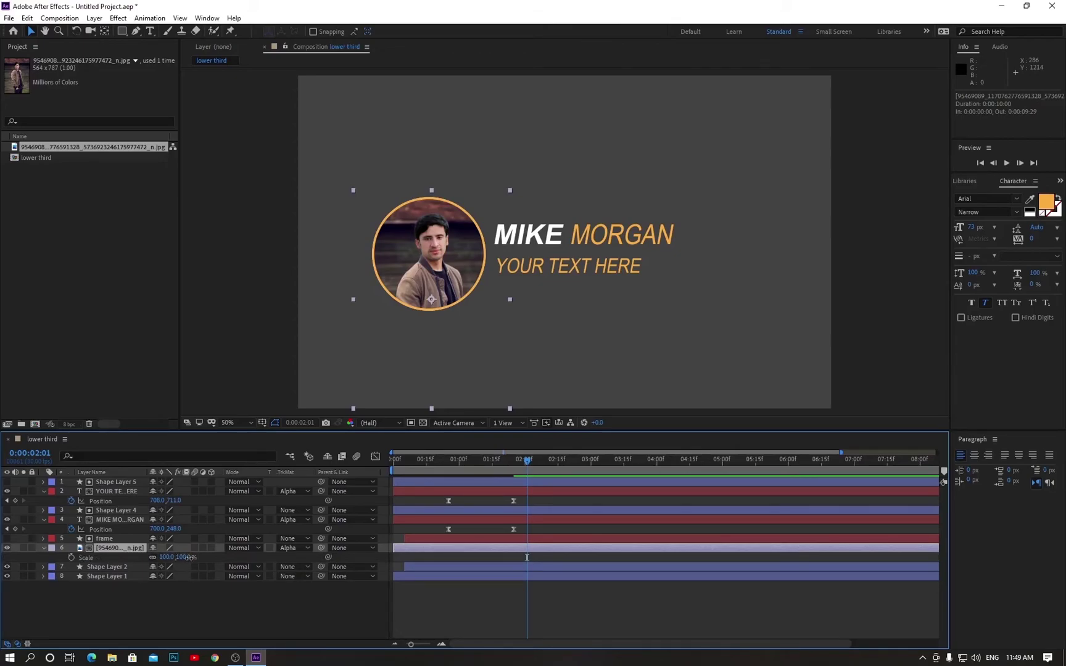
drag(187, 558, 187, 560)
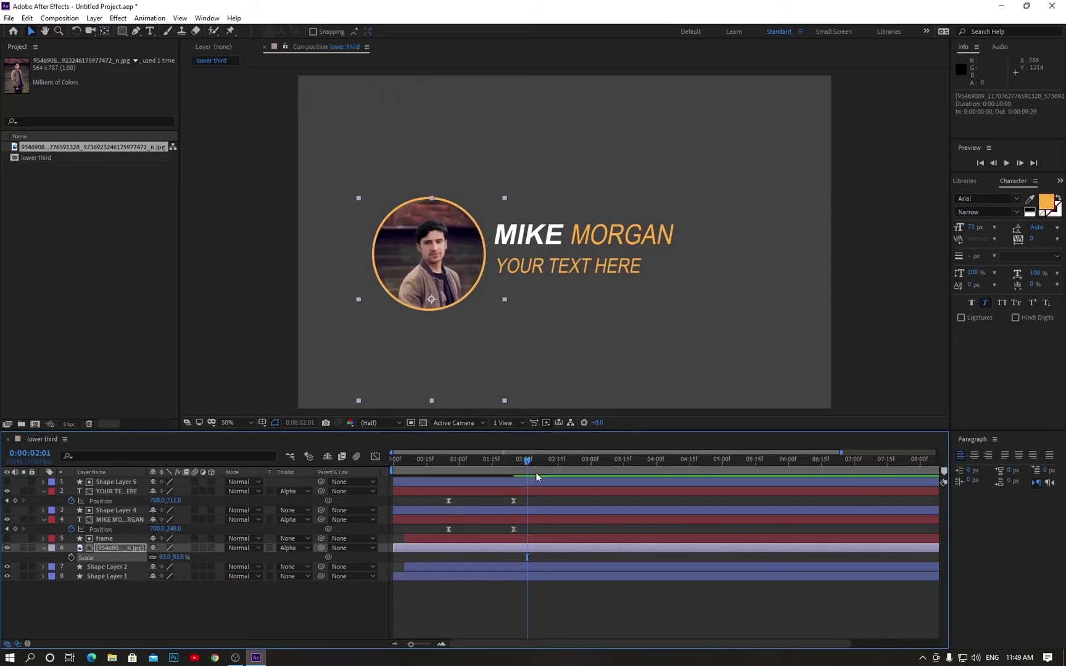
Step: Add Scale keyframes so the photo zooms from 93% to 123%
mouse_move(527, 462)
mouse_down()
mouse_move(421, 469)
mouse_move(445, 469)
mouse_up()
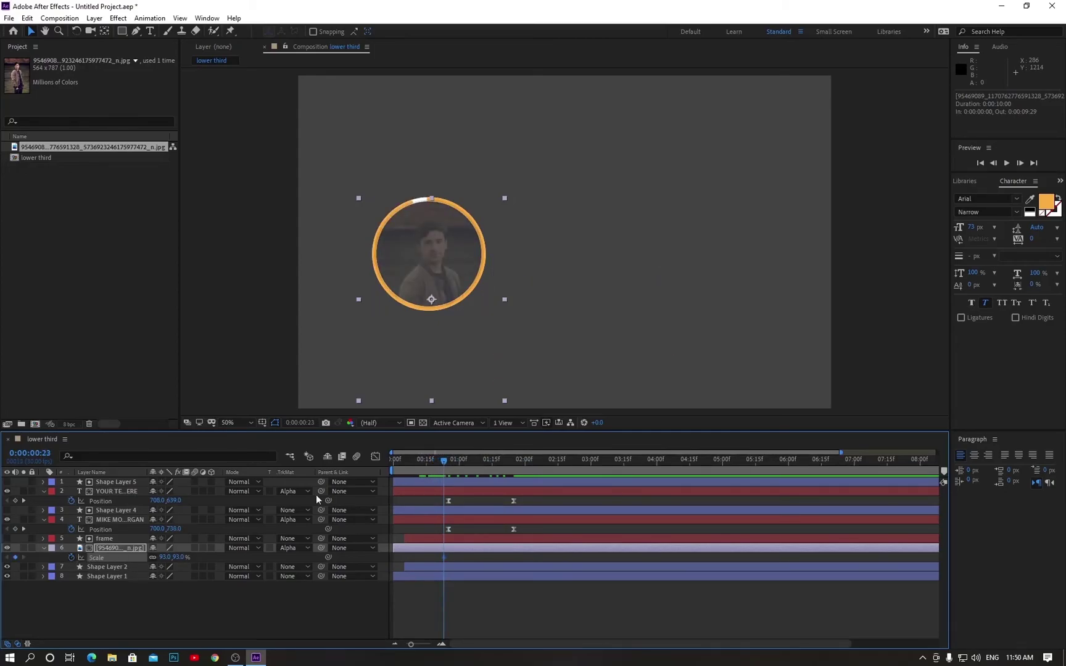
drag(442, 458, 621, 479)
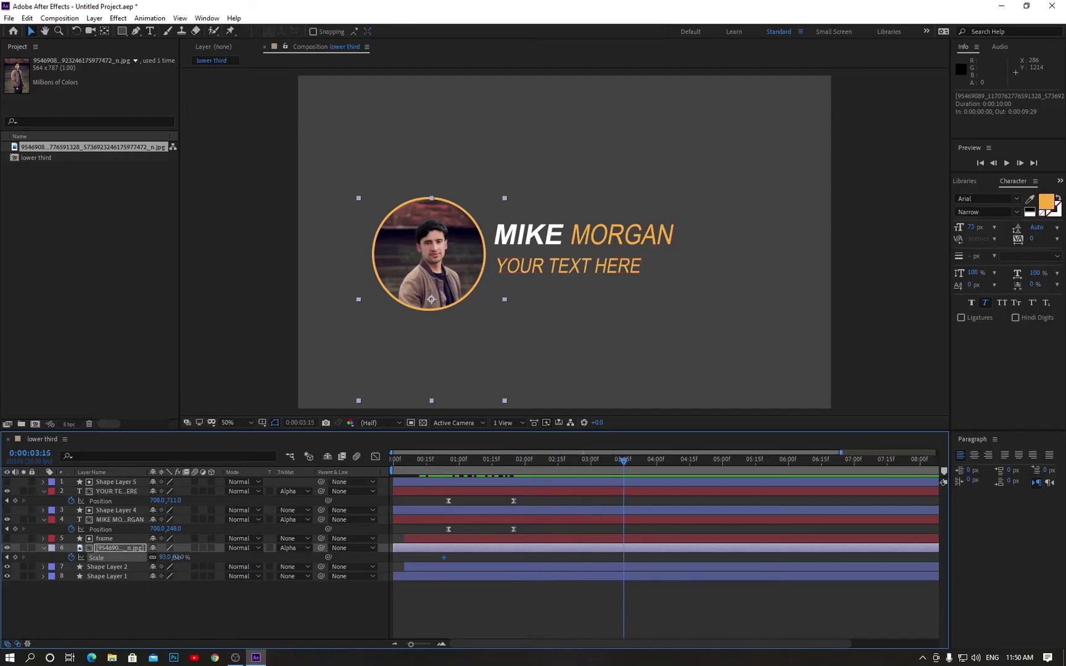
drag(177, 557, 182, 557)
click(578, 460)
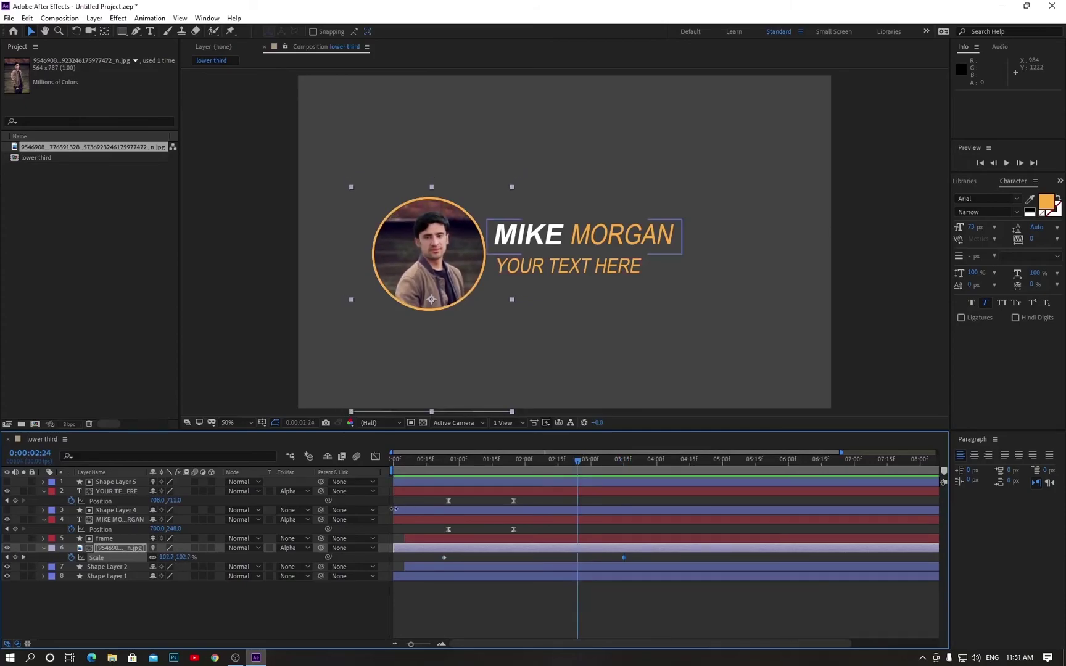
drag(109, 605, 119, 480)
Step: Pre-compose the eight selected layers into a pre-comp named 'lower third'
right_click(119, 480)
click(185, 430)
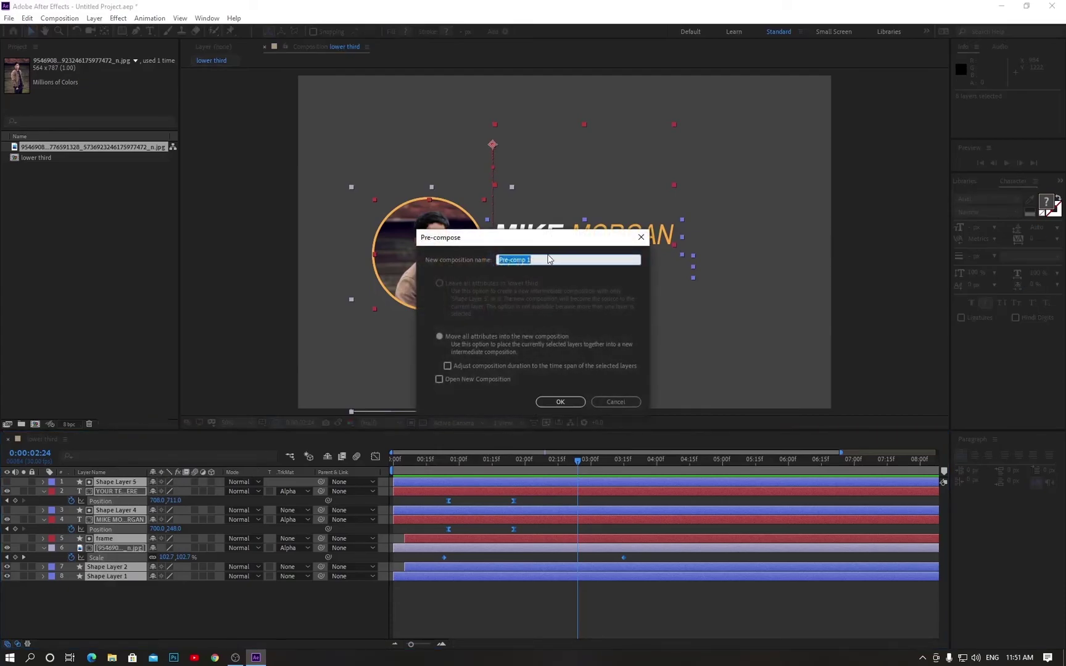
text(lower third)
key(Return)
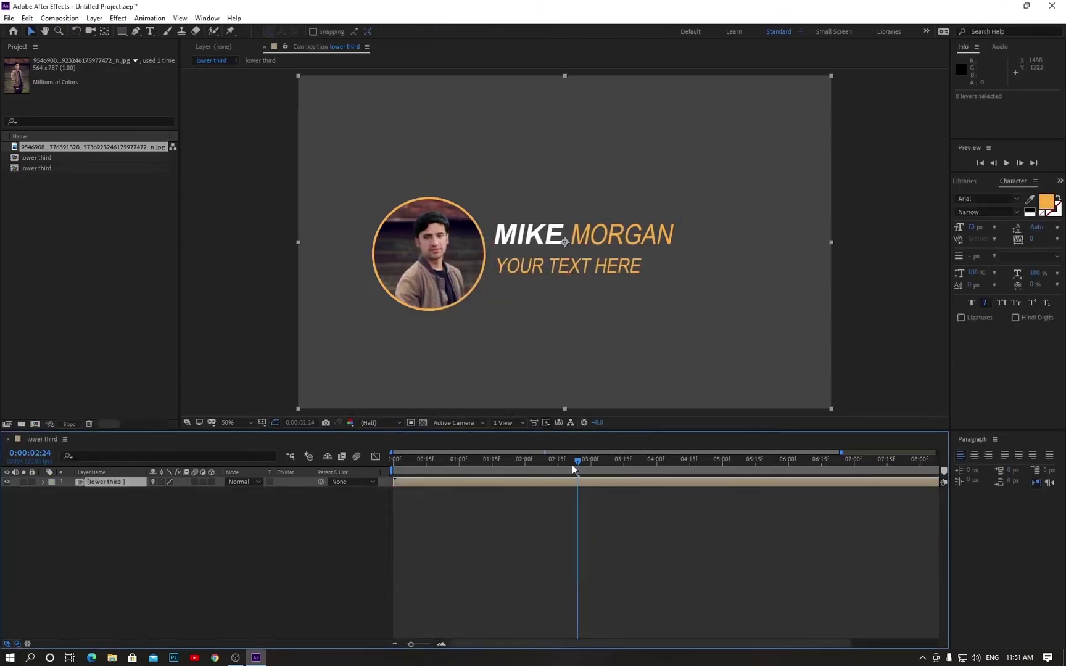
Step: Trim the lower third layer's out point at 0:00:03:12
drag(580, 461, 373, 466)
key(space)
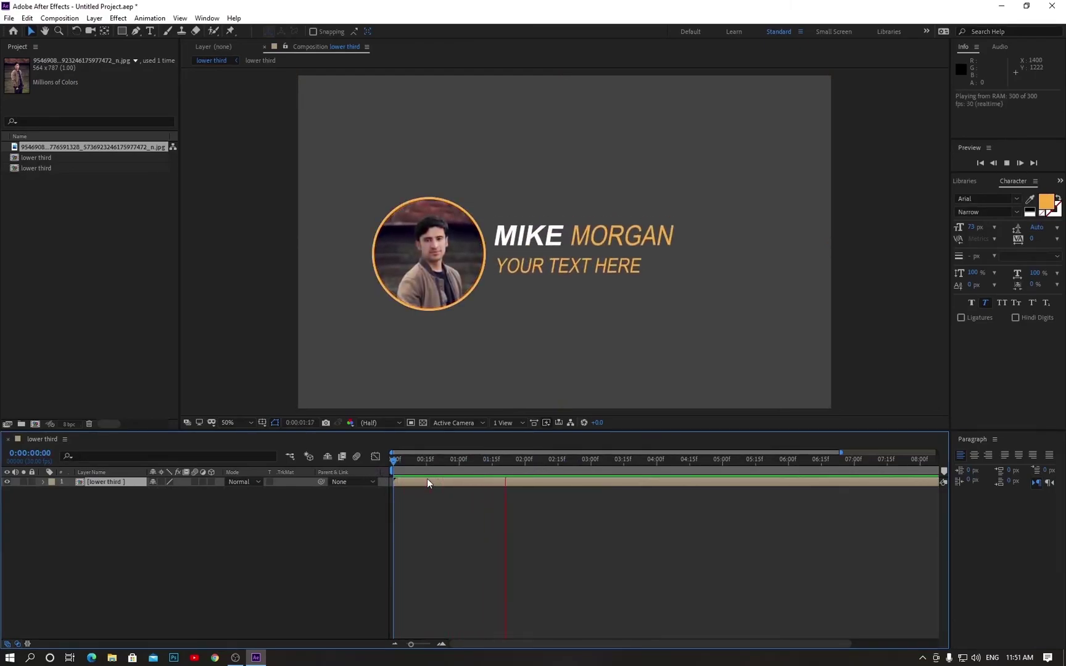
key(ctrl+z)
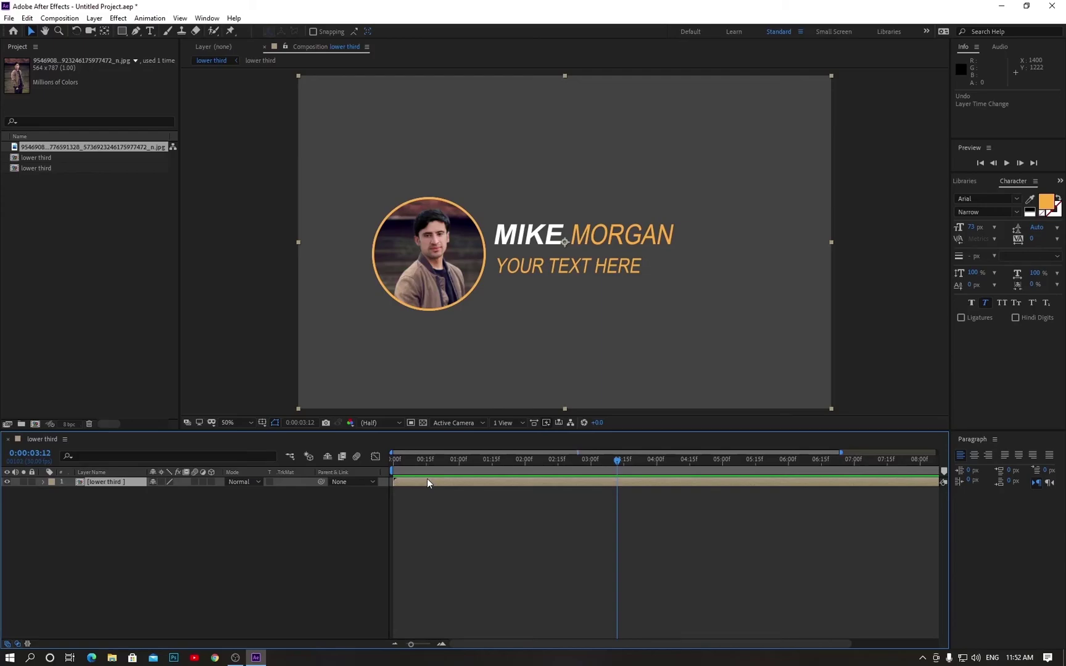
key(alt+bracketright)
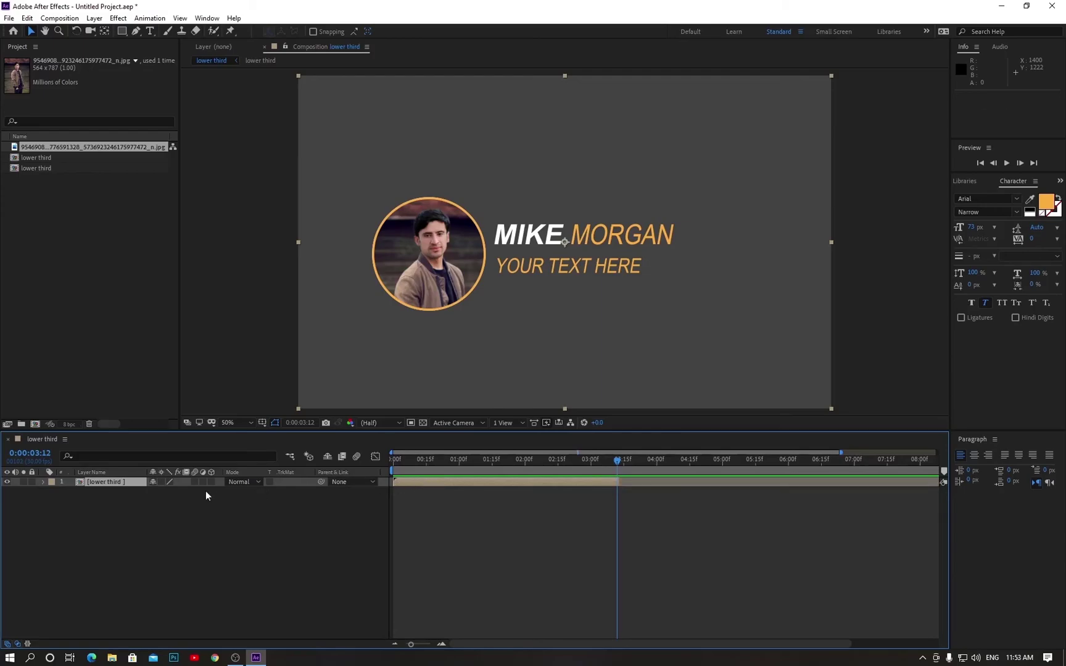
Step: Duplicate the lower third layer, place the copy after the original, and time-reverse it
key(ctrl+d)
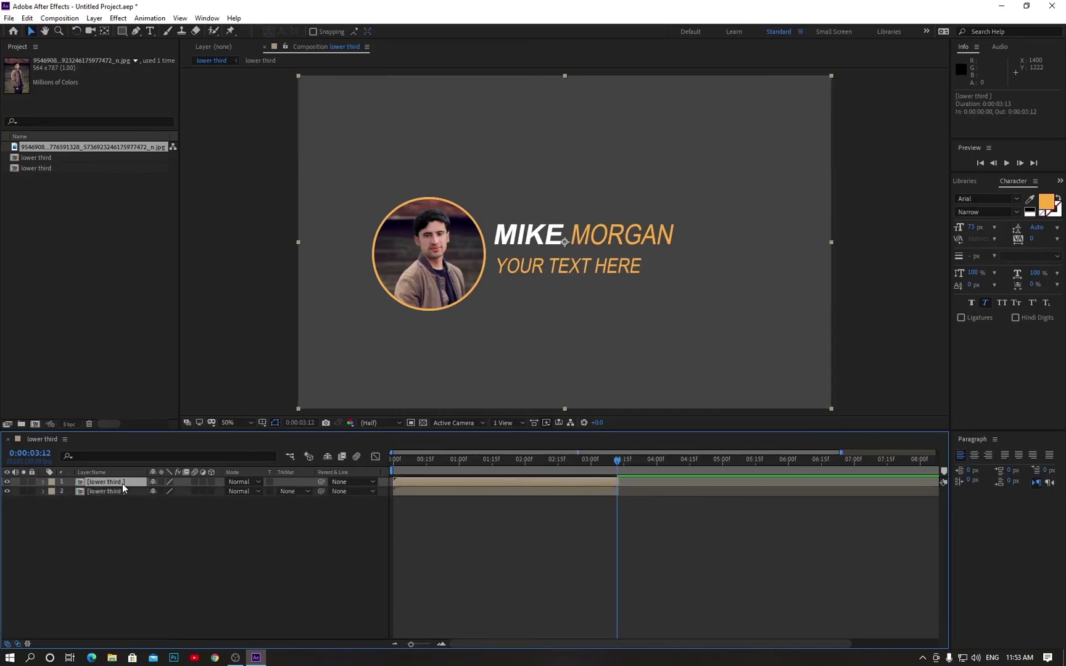
drag(476, 483, 711, 482)
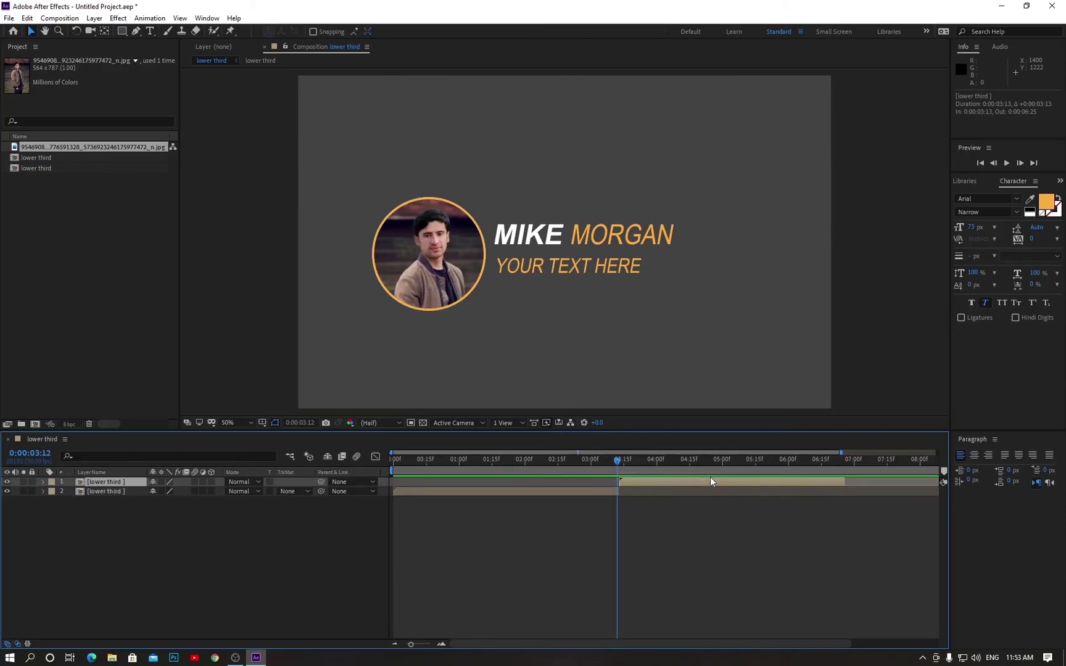
right_click(710, 480)
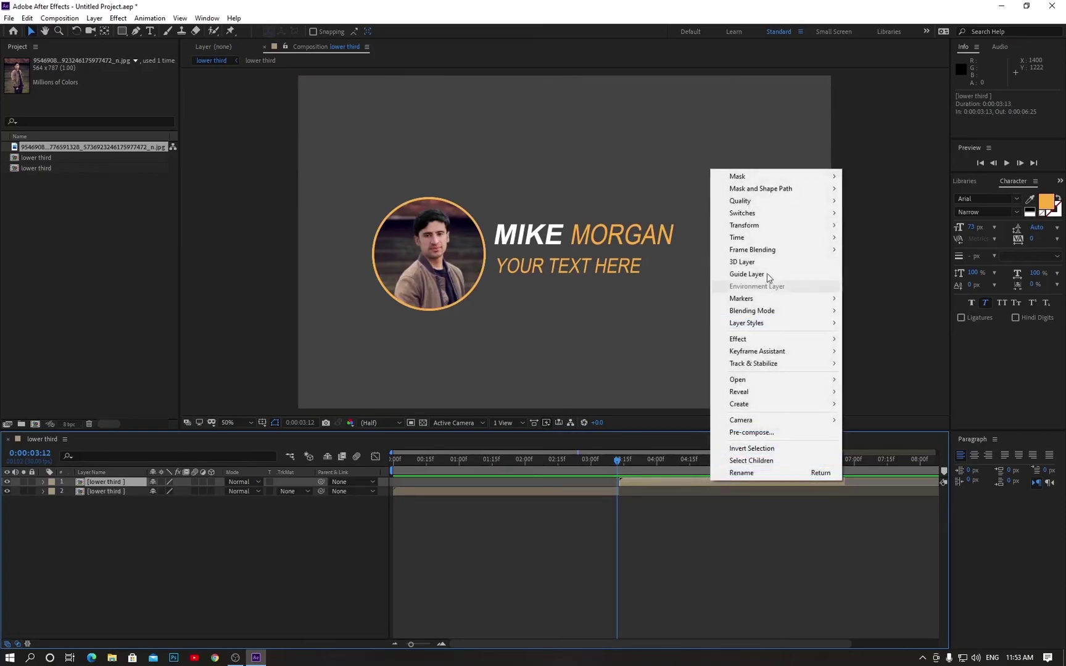
mouse_move(755, 237)
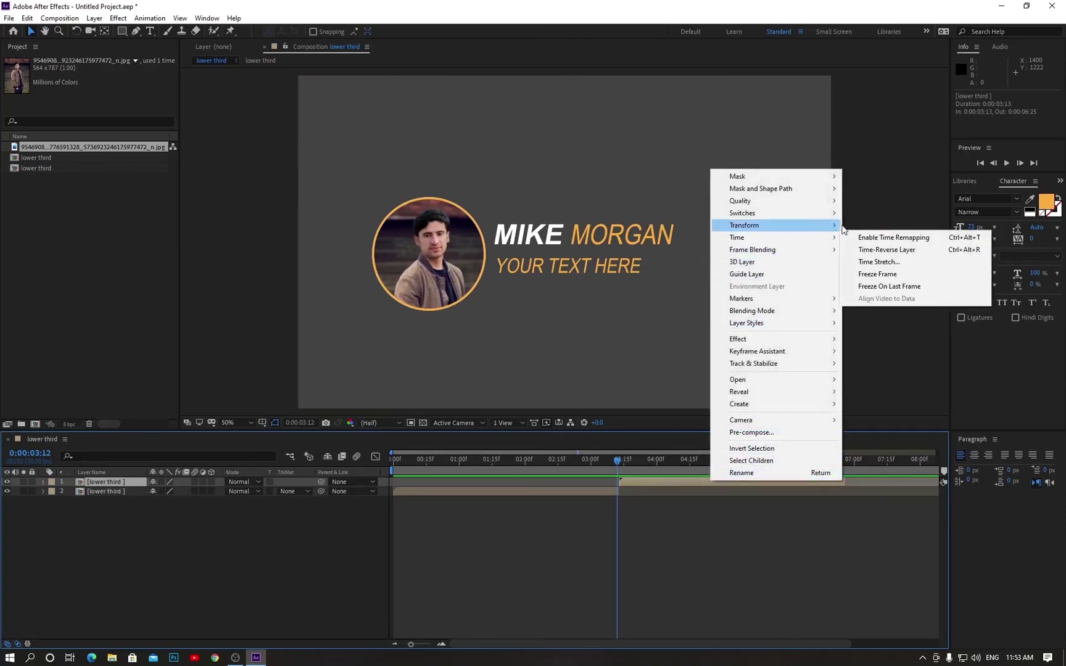
click(883, 250)
Step: End the preview range at the reversed copy's end and preview the in-and-out animation
drag(618, 474, 843, 472)
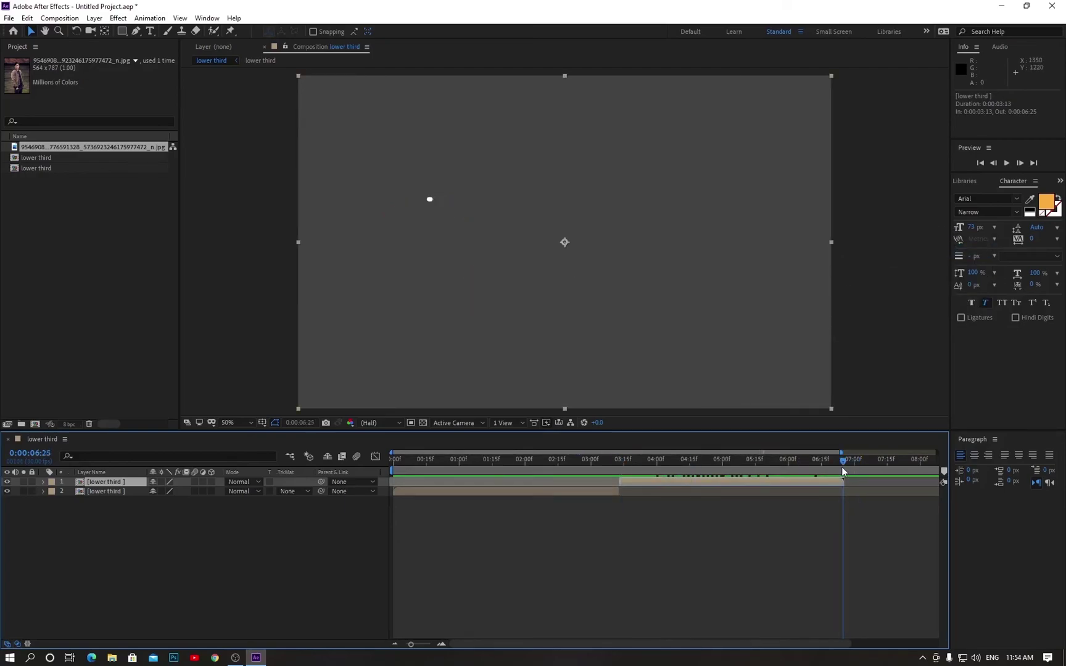
key(n)
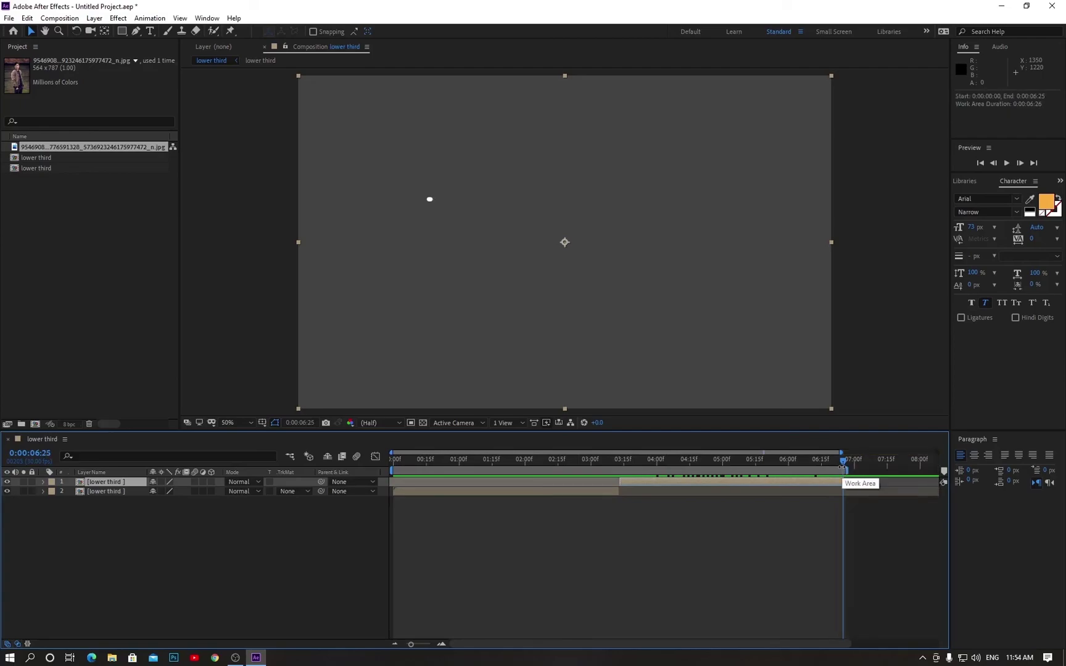
key(space)
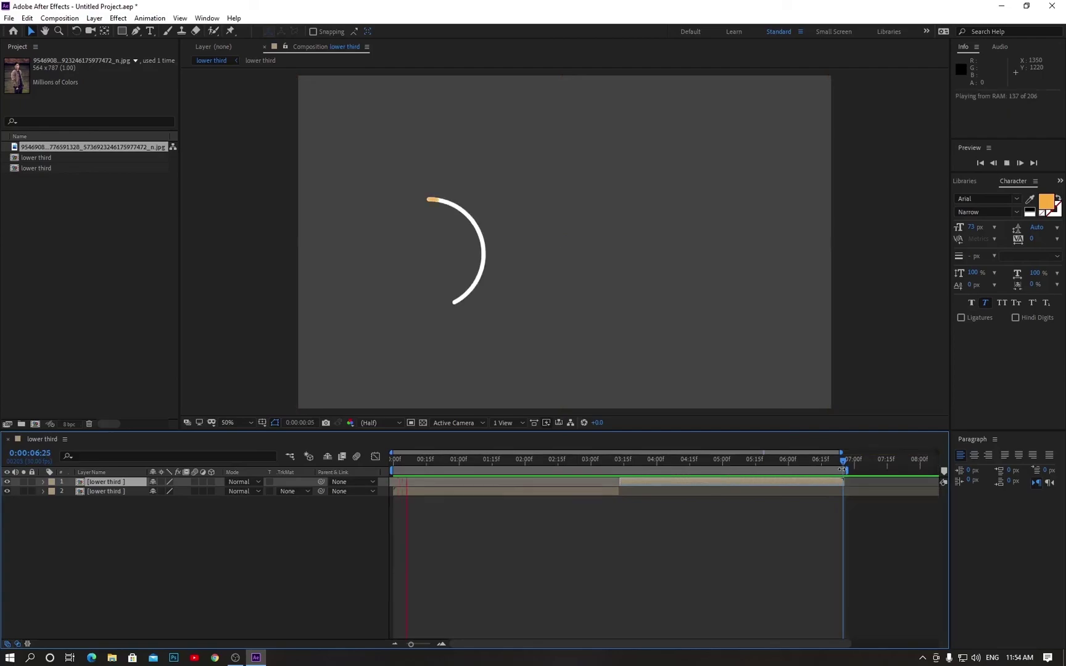